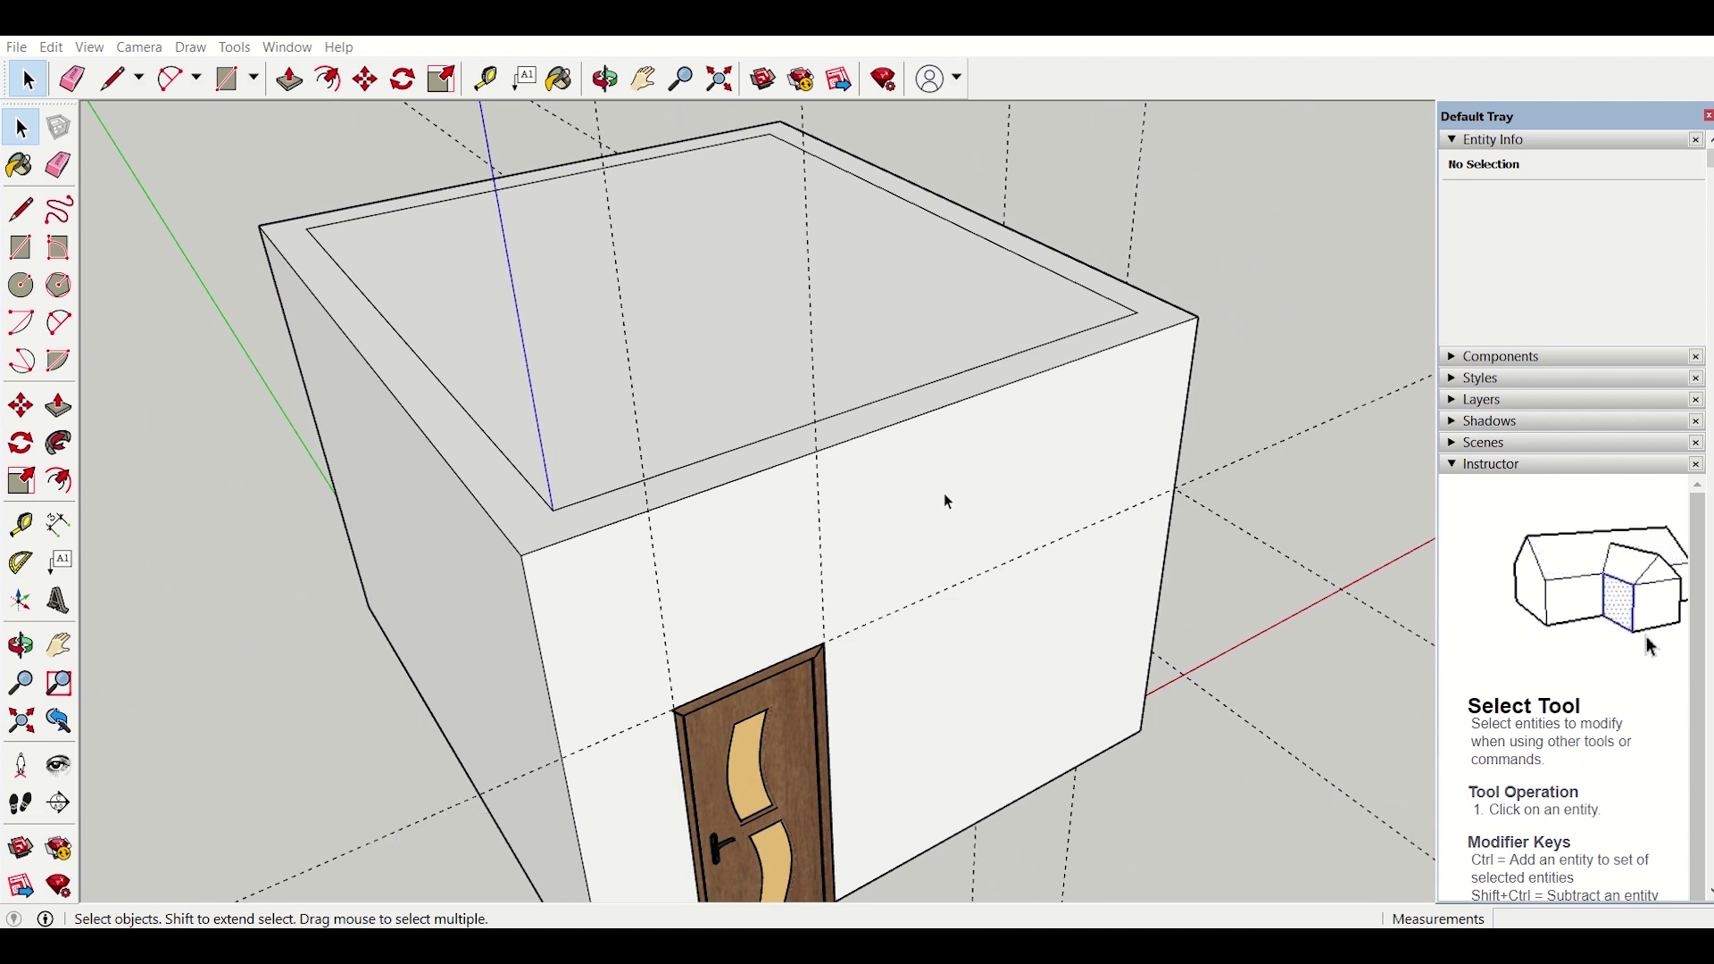
Step: Hide the inner top face of the room to open up its interior
{"action": "mouse_move", "coordinate": [945, 497]}
{"action": "middle_mouse_down"}
{"action": "mouse_move", "coordinate": [688, 520]}
{"action": "mouse_move", "coordinate": [369, 464]}
{"action": "mouse_move", "coordinate": [332, 408]}
{"action": "middle_mouse_up"}
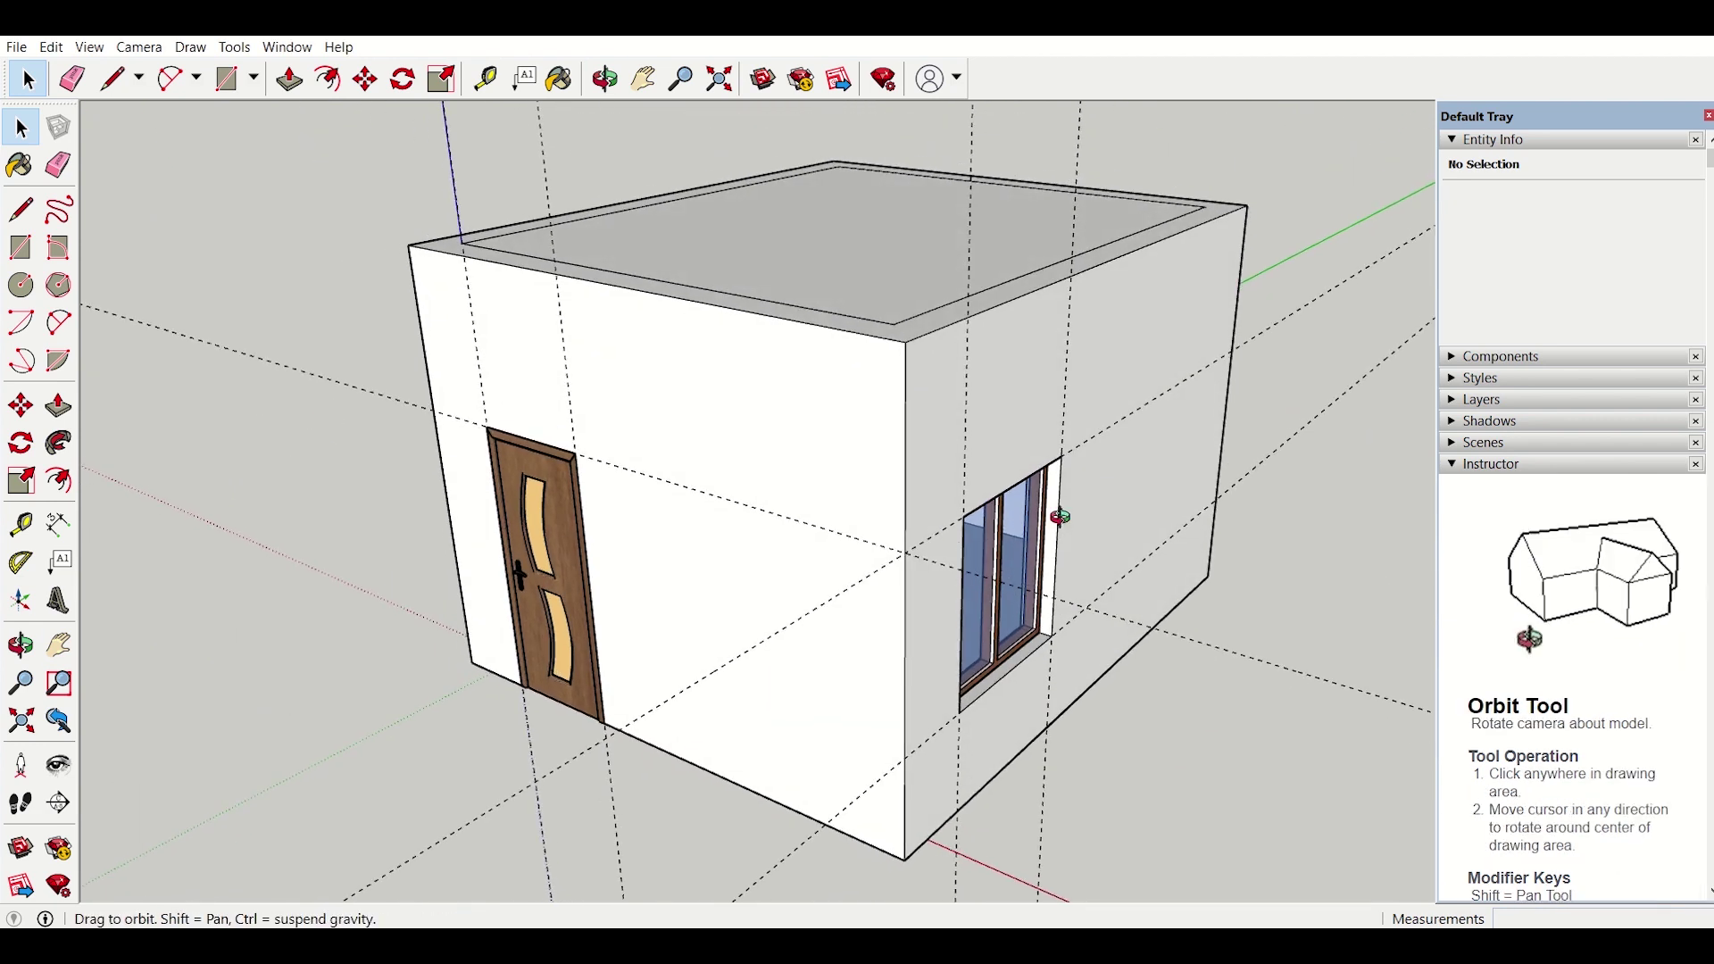
{"action": "middle_click_drag", "start_coordinate": [1056, 508], "coordinate": [946, 607]}
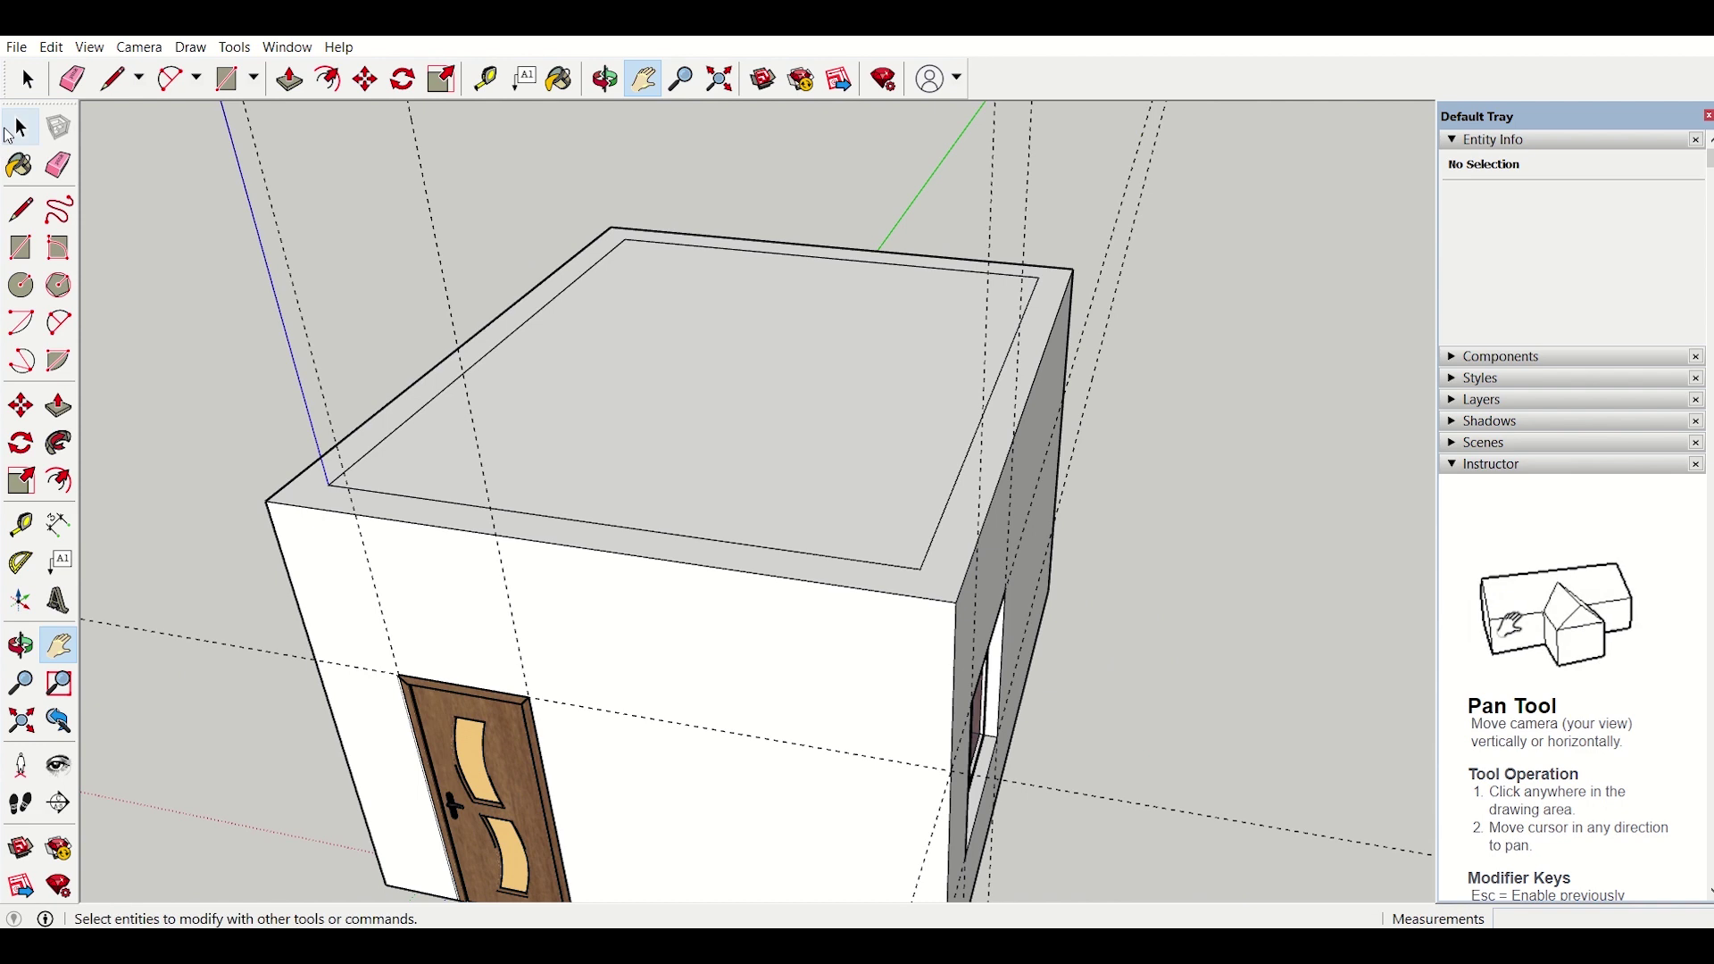
{"action": "left_click", "coordinate": [687, 459]}
{"action": "right_click", "coordinate": [688, 459]}
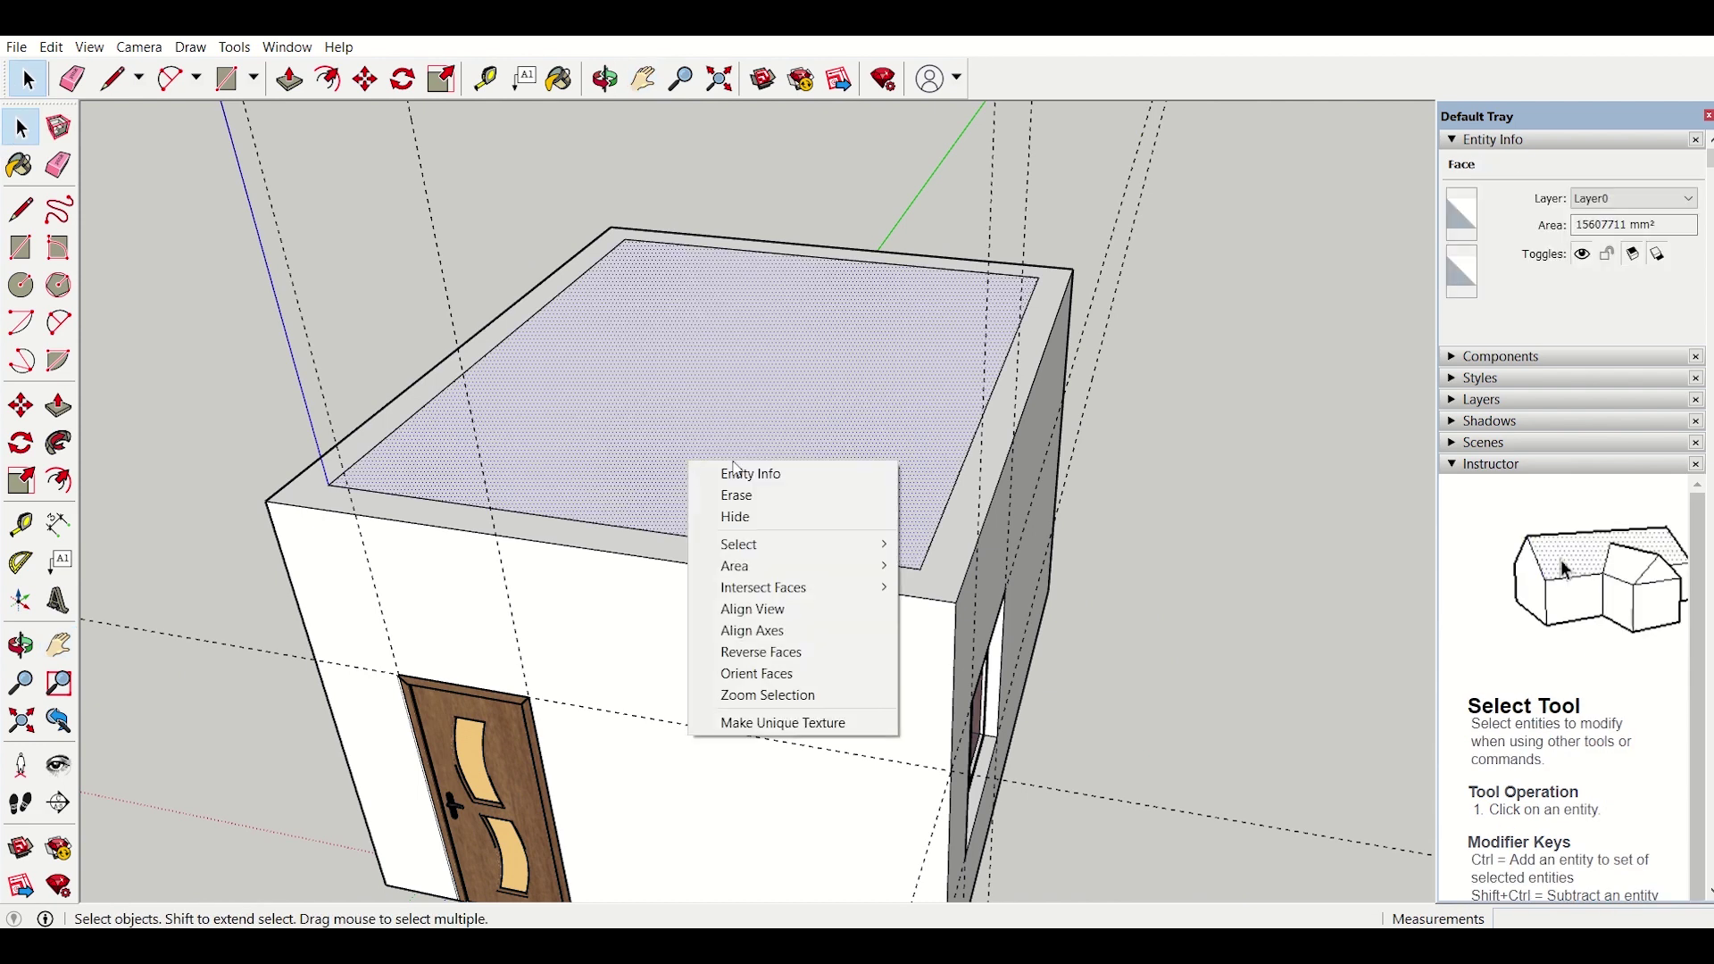
{"action": "left_click", "coordinate": [755, 517]}
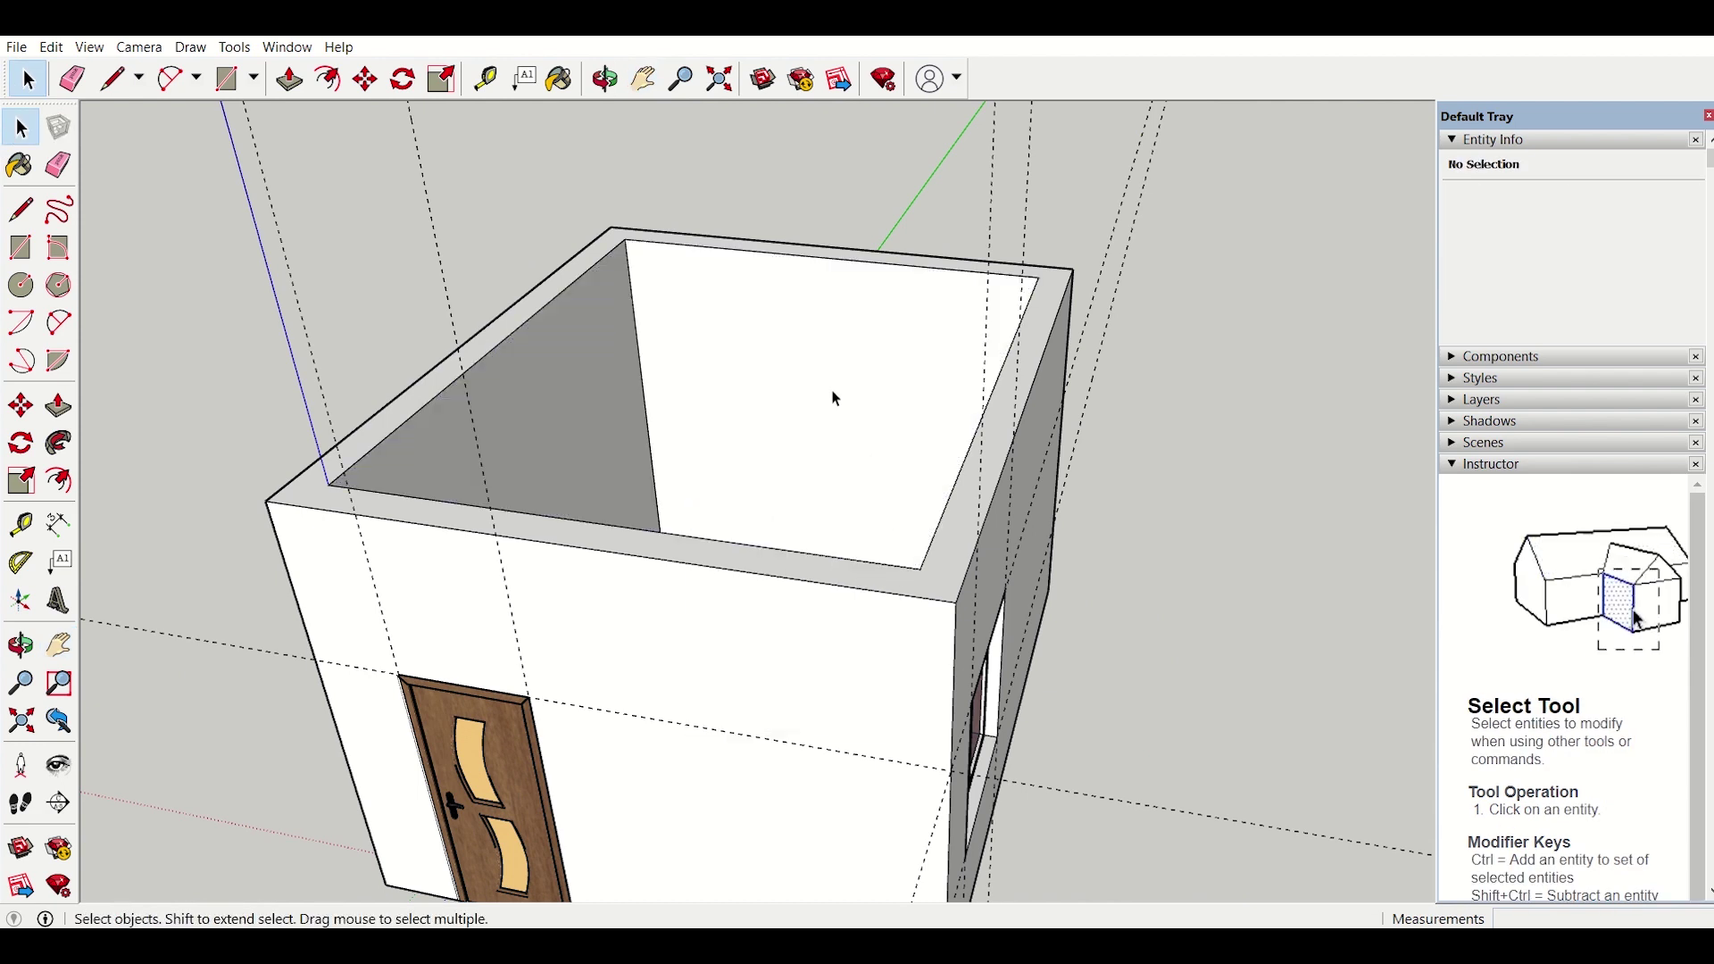
Step: Expand the Materials library and switch it to the Colors collection
{"action": "middle_click_drag", "start_coordinate": [834, 391], "coordinate": [553, 656]}
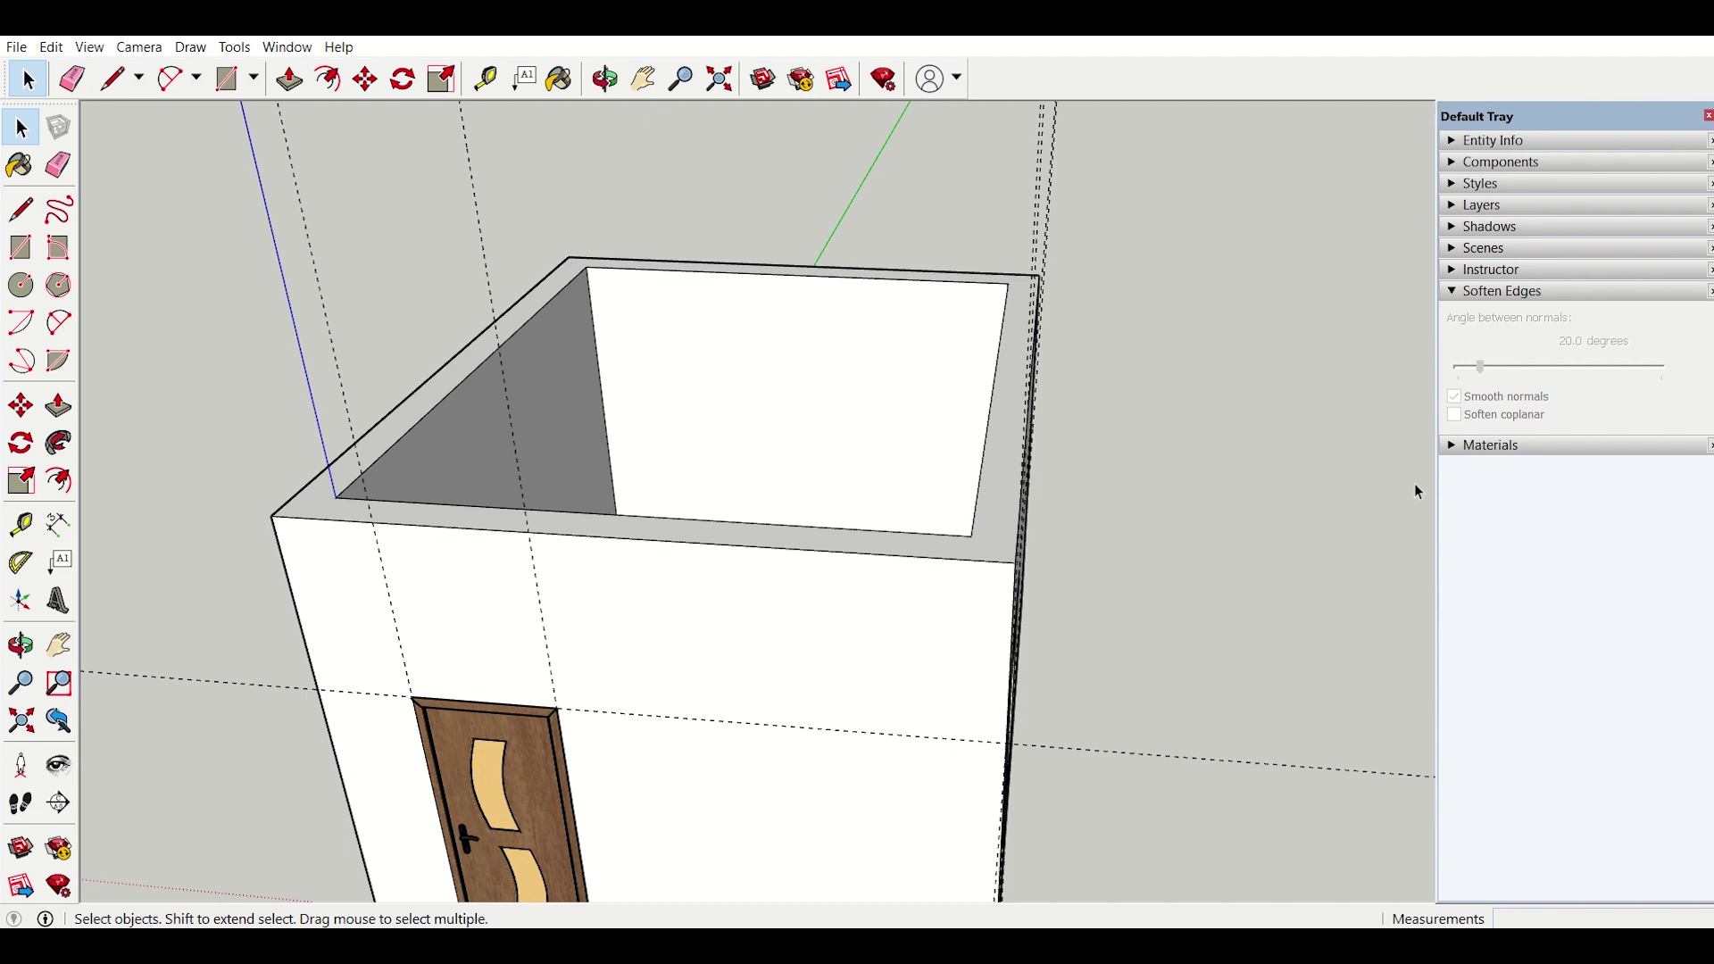
{"action": "left_click", "coordinate": [1477, 446]}
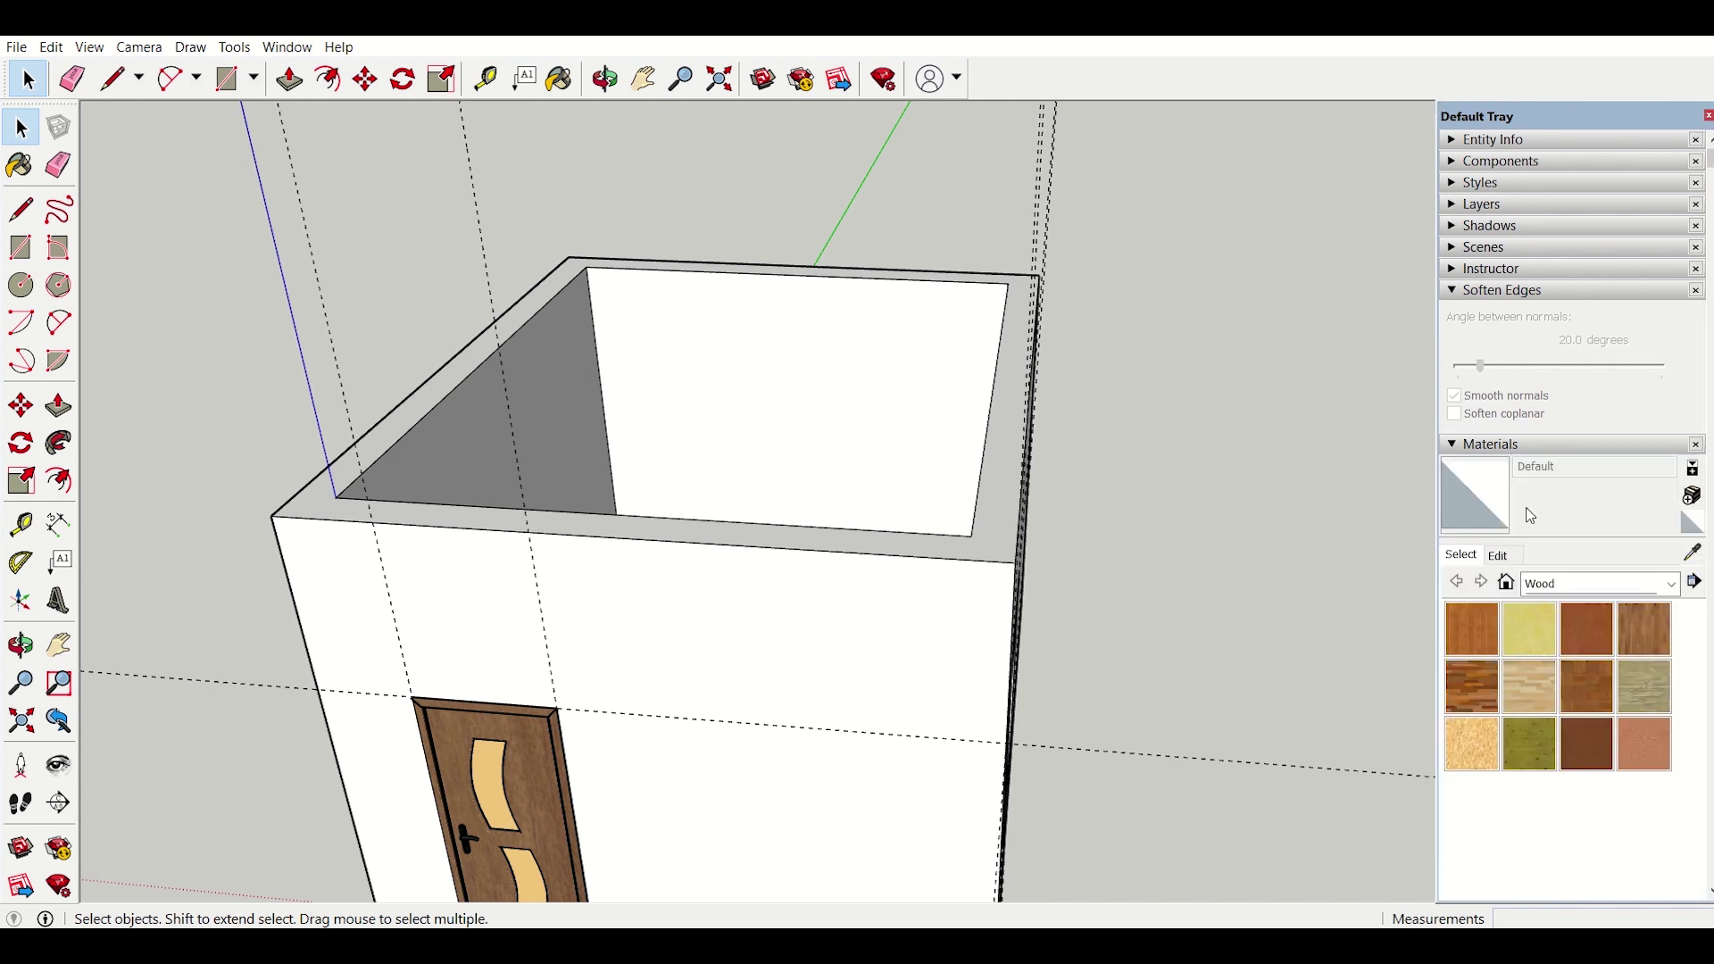
{"action": "scroll", "coordinate": [1529, 516], "scroll_direction": "down", "scroll_amount": 1}
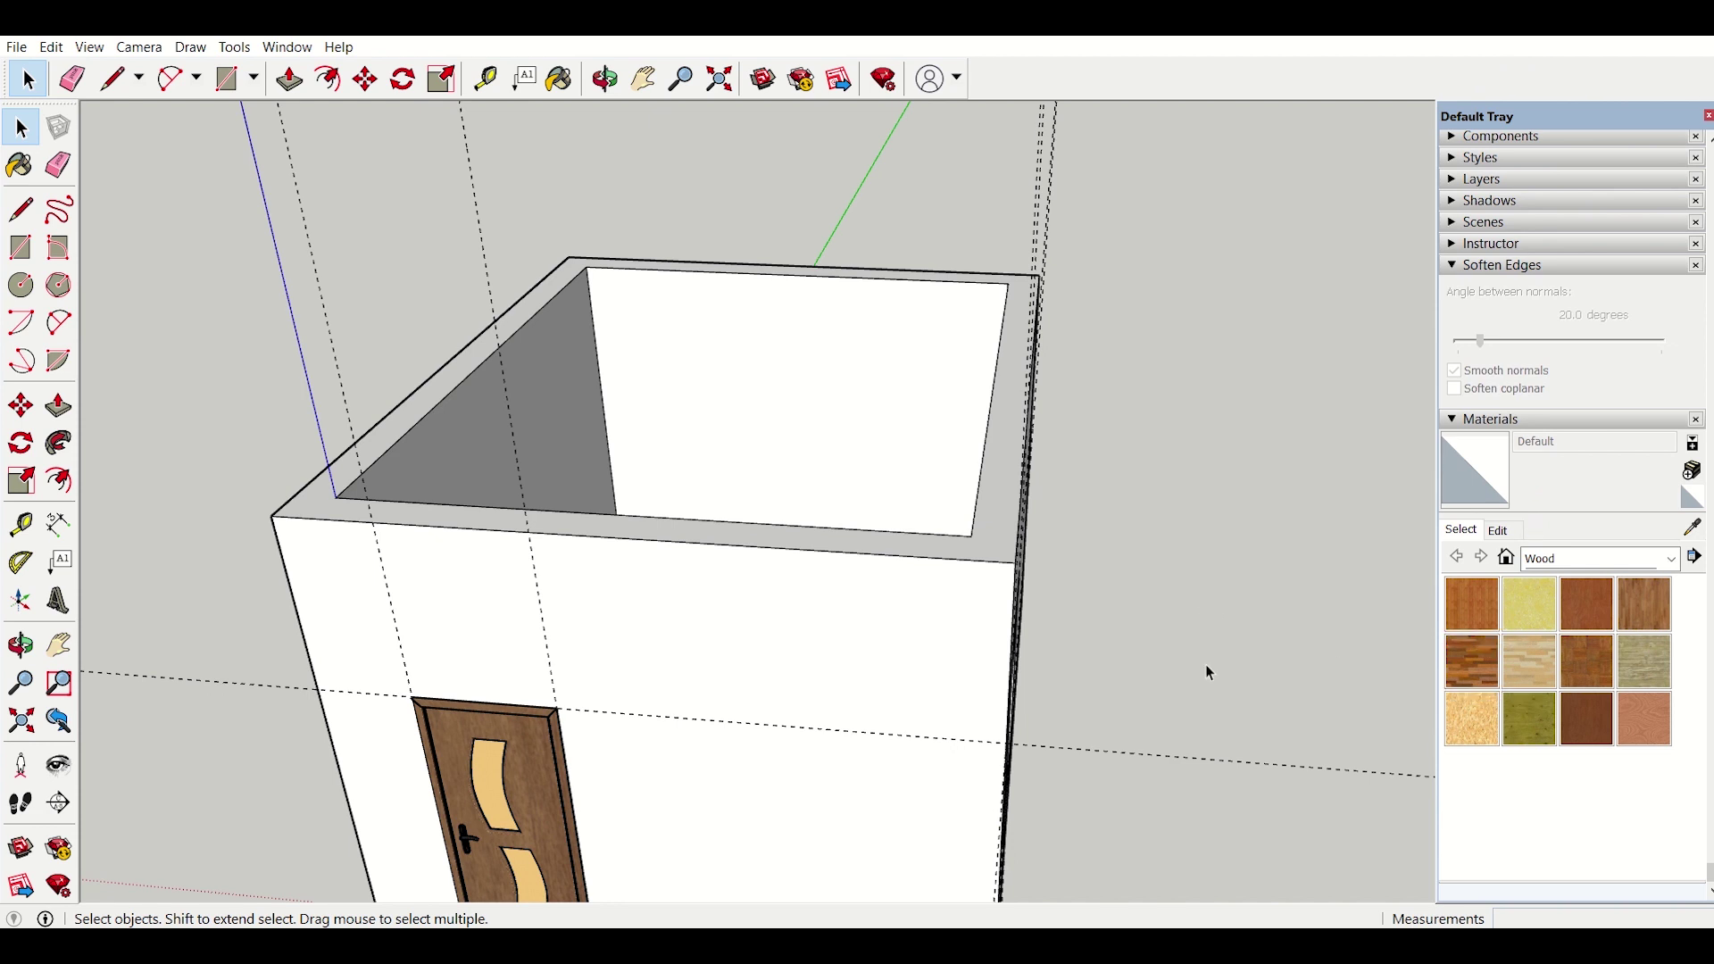
{"action": "middle_click_drag", "start_coordinate": [1009, 644], "coordinate": [1067, 579]}
{"action": "left_click_drag", "start_coordinate": [1067, 578], "coordinate": [694, 669]}
{"action": "left_click", "coordinate": [27, 79]}
{"action": "left_click", "coordinate": [1668, 558]}
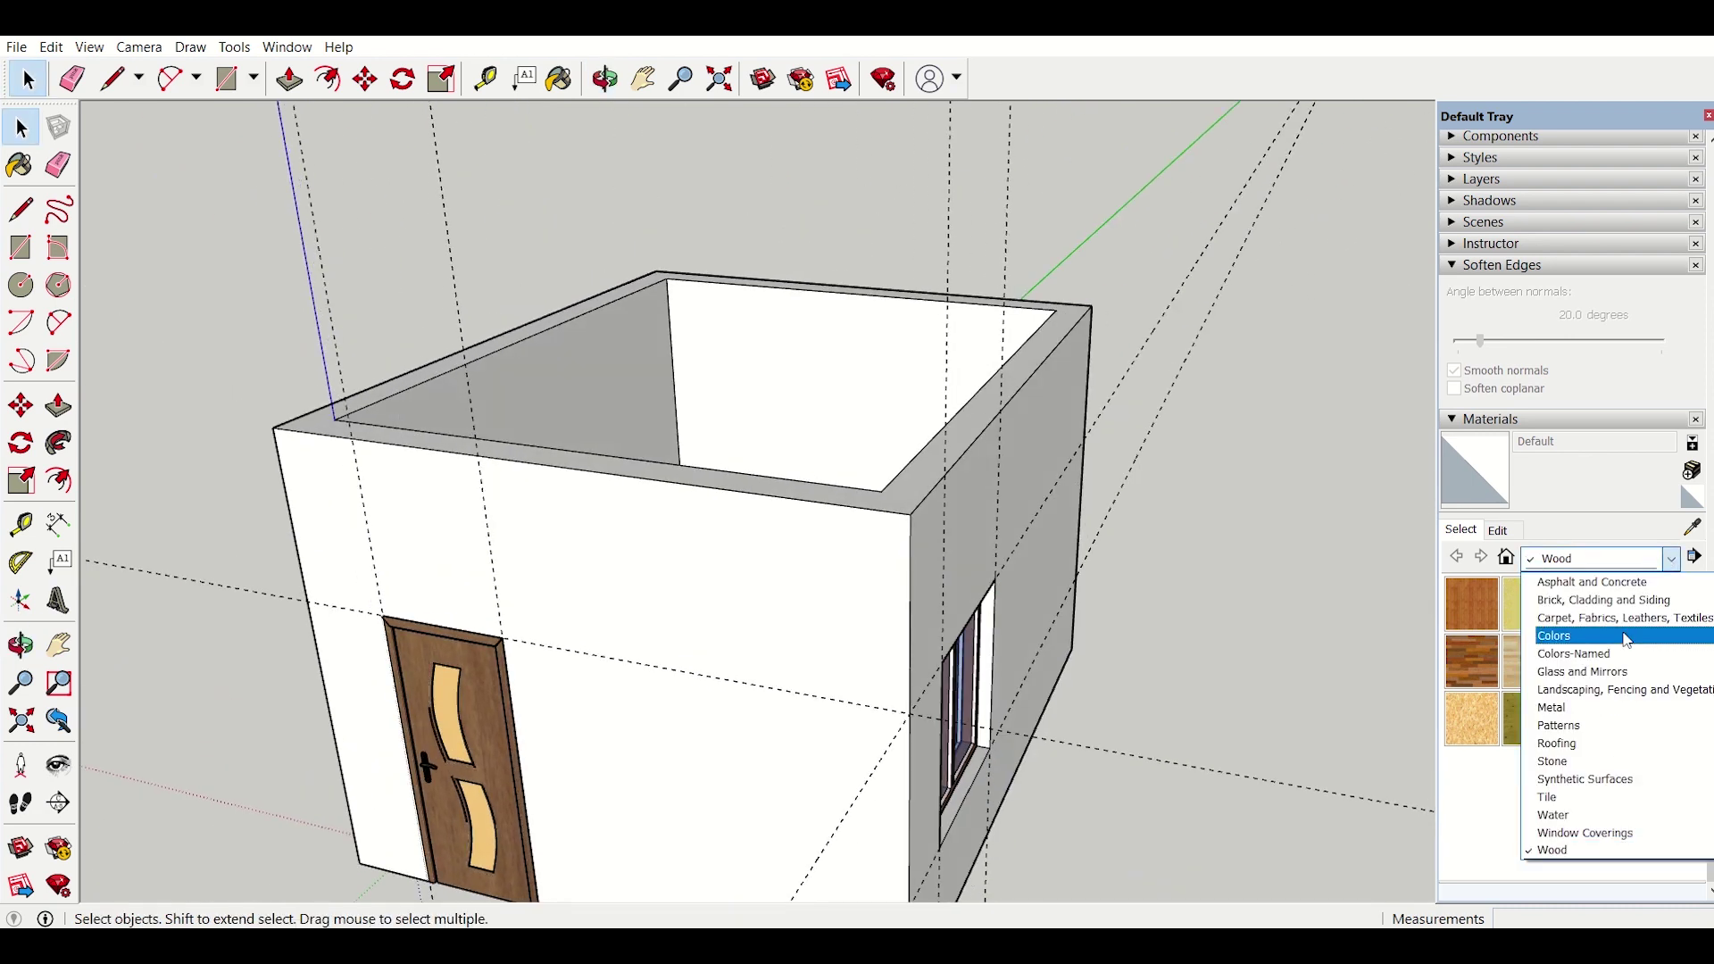
{"action": "left_click", "coordinate": [1622, 635]}
Step: Paint all four exterior walls of the room with yellow Color E05
{"action": "scroll", "coordinate": [1623, 634], "scroll_direction": "down", "scroll_amount": 6}
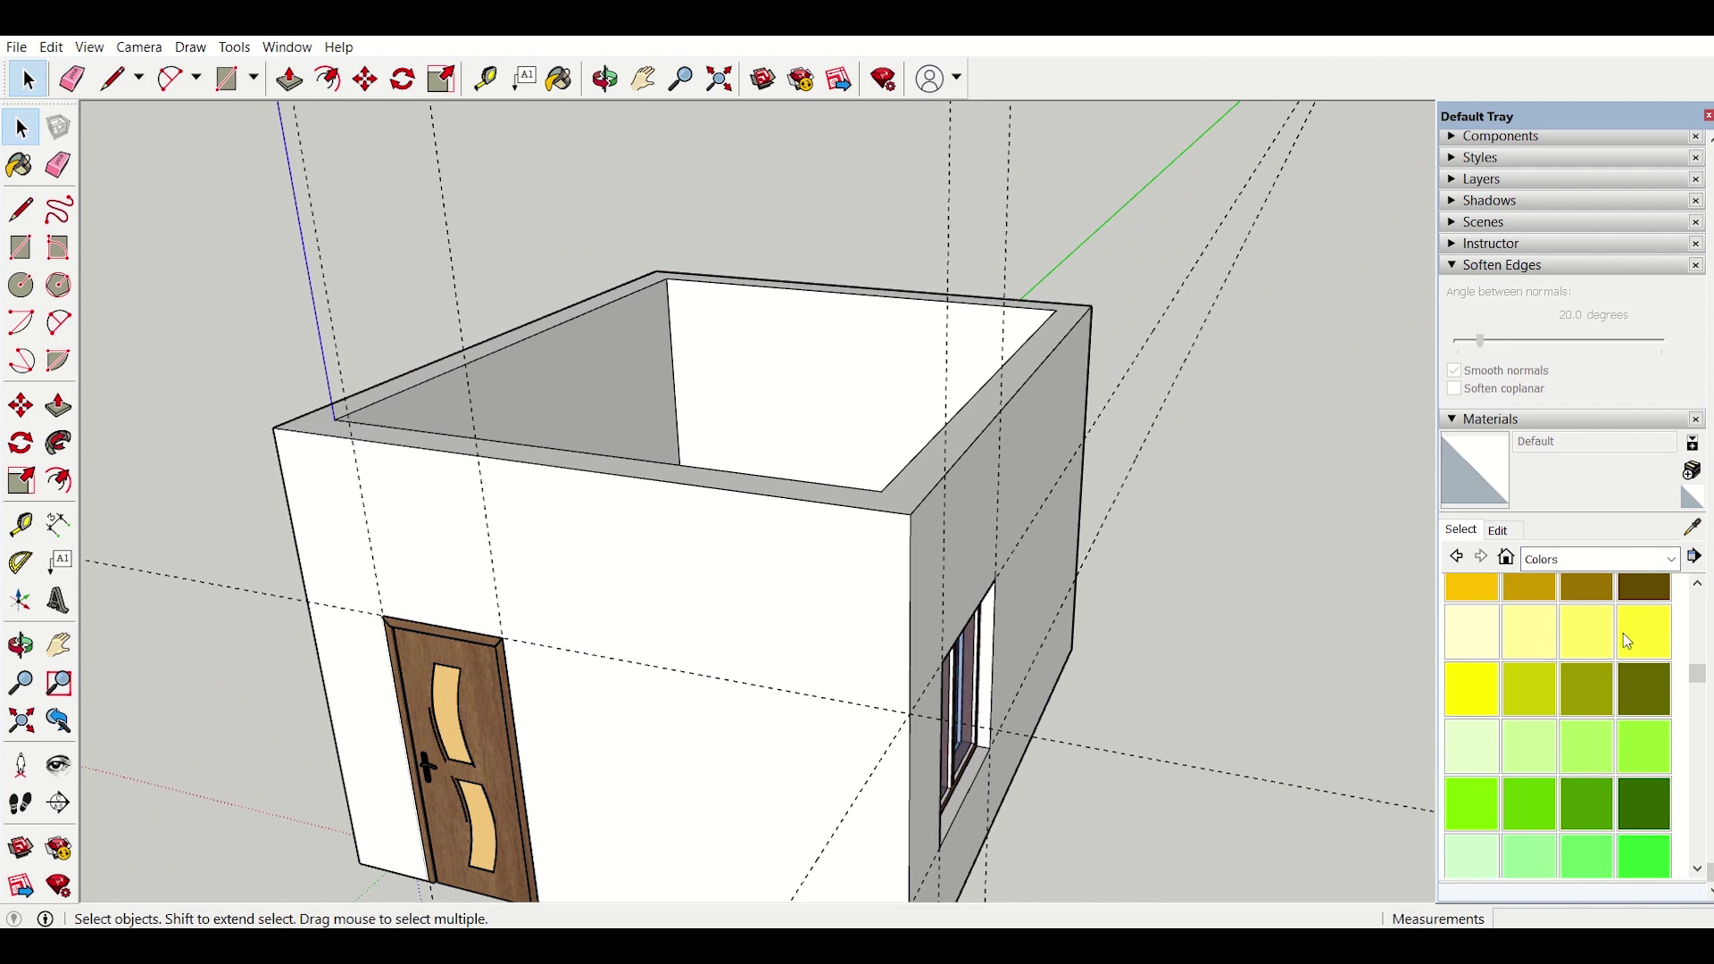
{"action": "scroll", "coordinate": [1622, 634], "scroll_direction": "up", "scroll_amount": 4}
{"action": "scroll", "coordinate": [1623, 633], "scroll_direction": "down", "scroll_amount": 1}
{"action": "left_click", "coordinate": [1493, 704]}
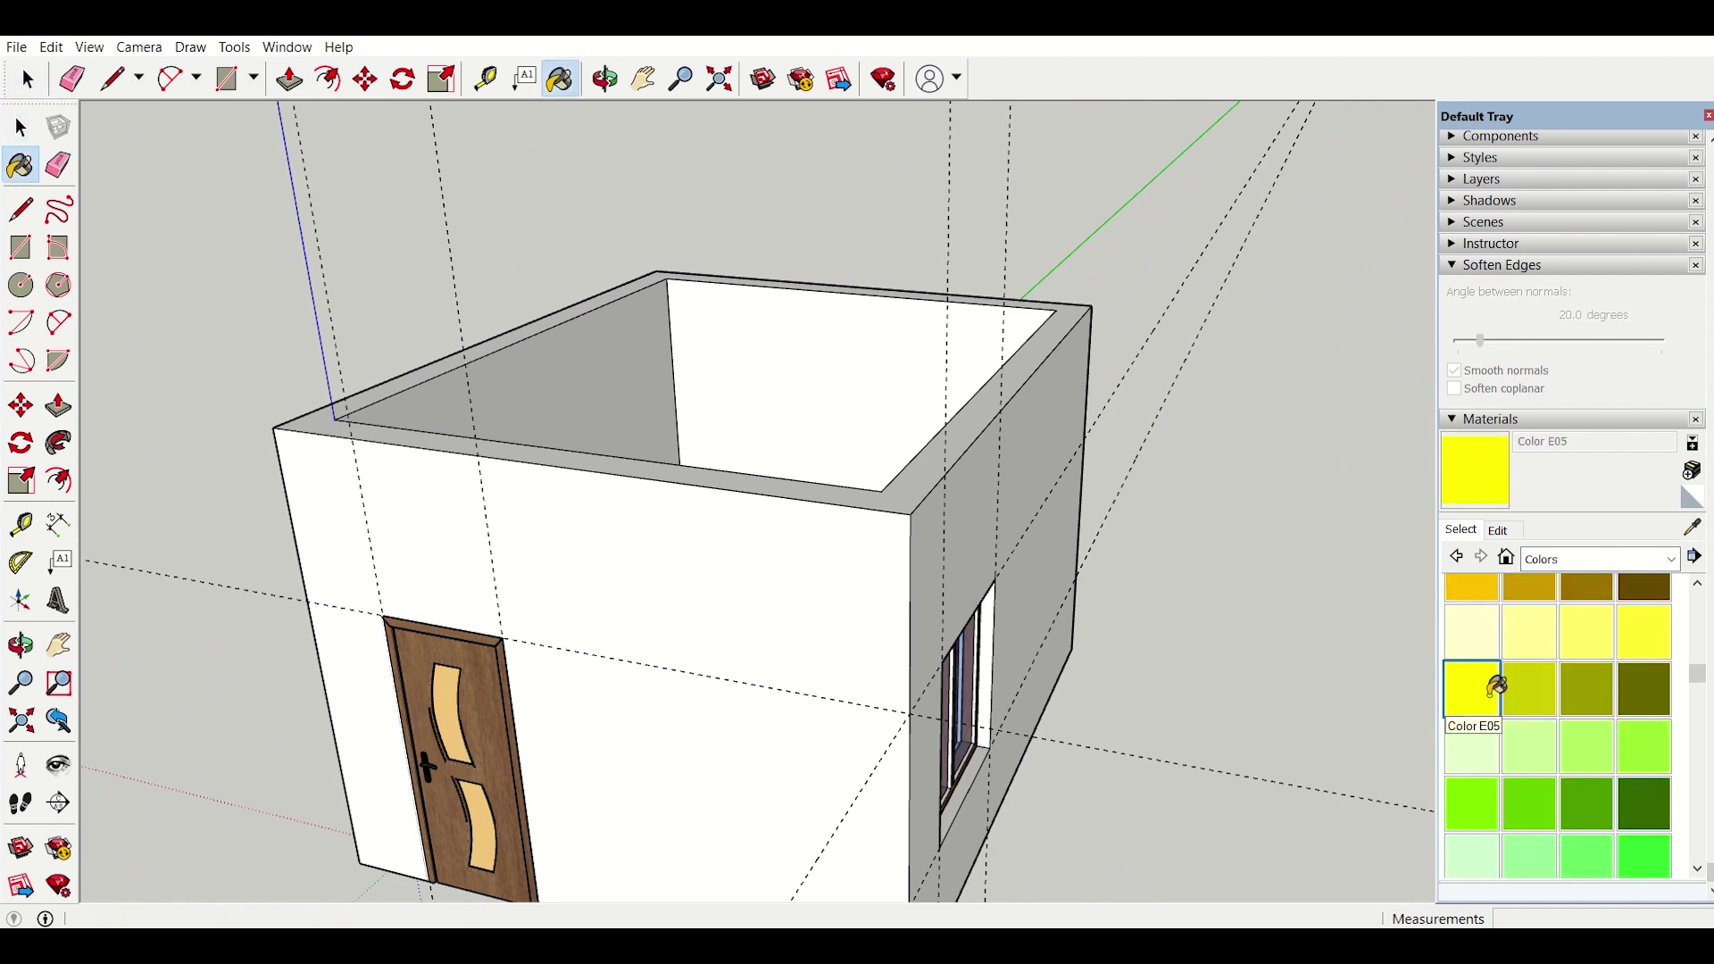
{"action": "left_click", "coordinate": [815, 632]}
{"action": "left_click", "coordinate": [963, 527]}
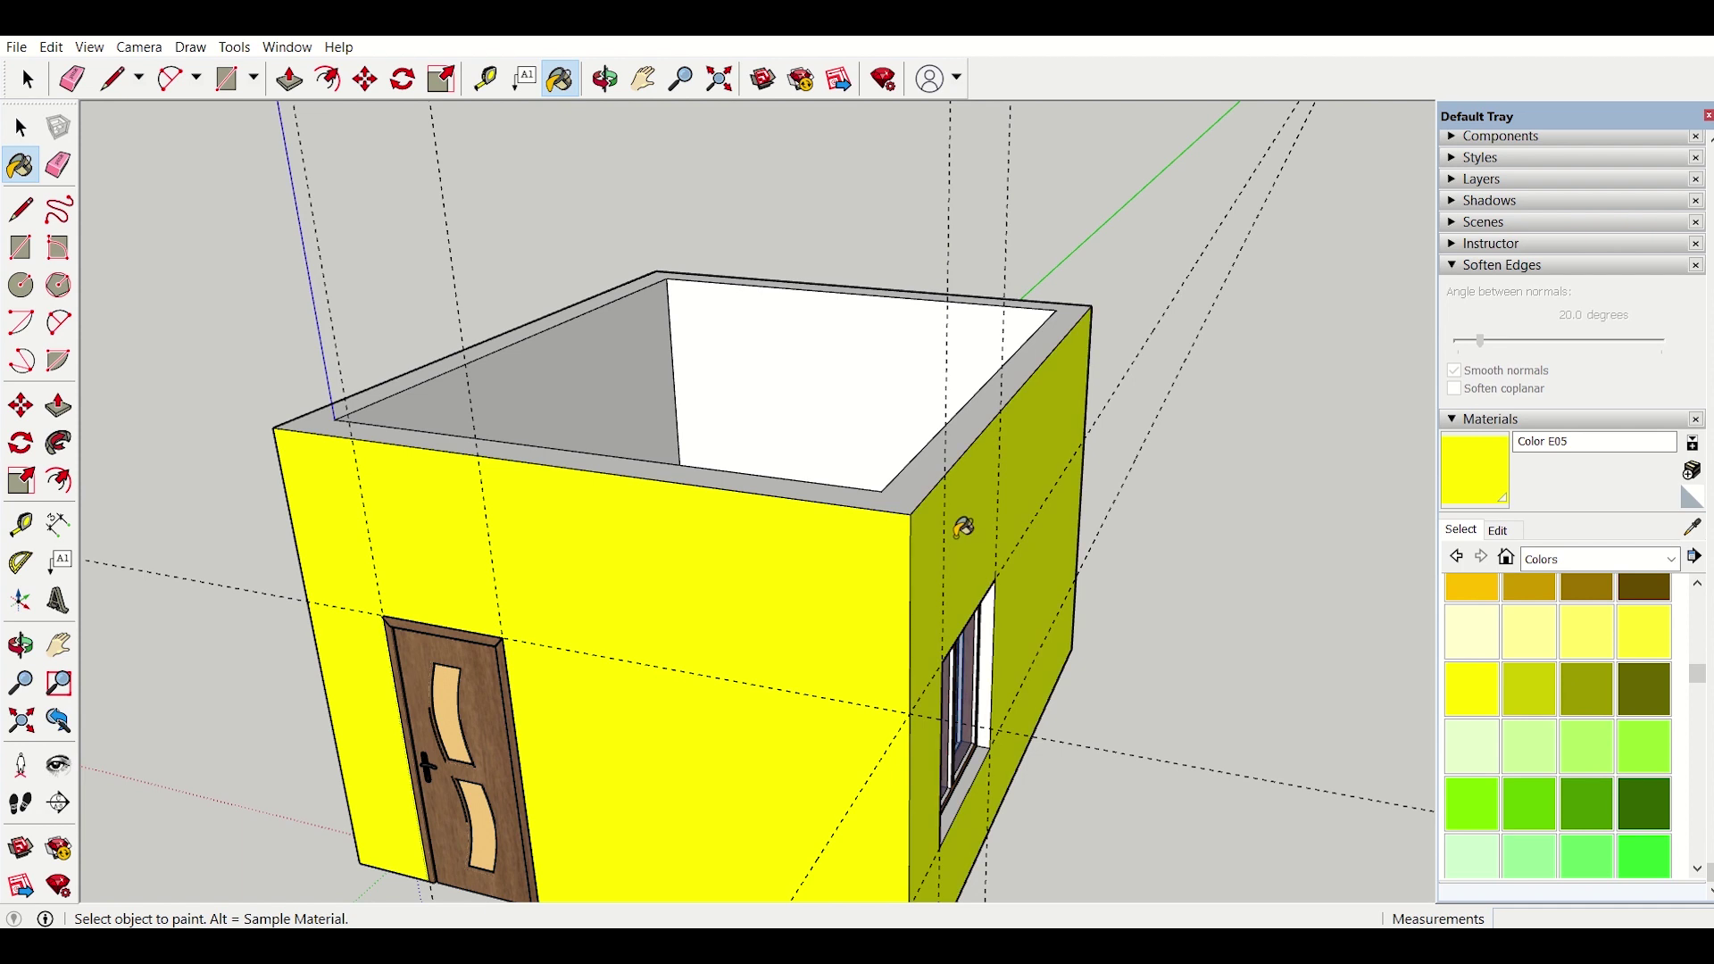
{"action": "mouse_move", "coordinate": [1123, 521]}
{"action": "middle_mouse_down"}
{"action": "mouse_move", "coordinate": [459, 566]}
{"action": "mouse_move", "coordinate": [849, 549]}
{"action": "middle_mouse_up"}
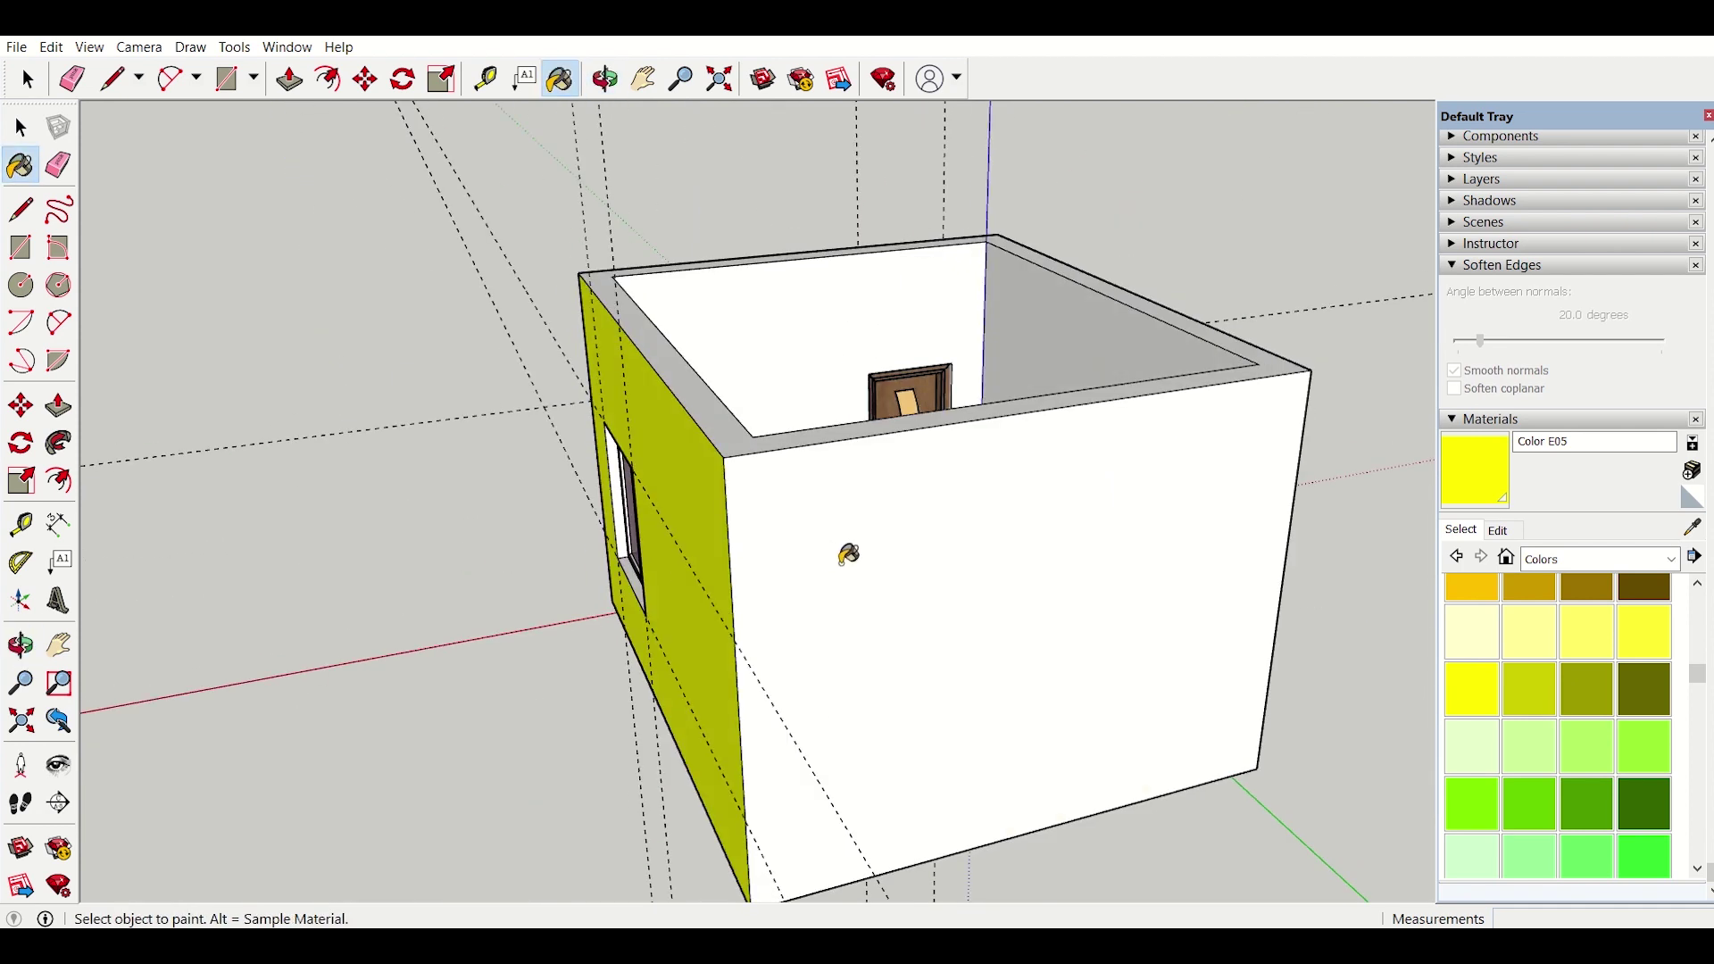
{"action": "left_click", "coordinate": [849, 551]}
{"action": "middle_click_drag", "start_coordinate": [1185, 572], "coordinate": [639, 620]}
{"action": "left_click", "coordinate": [929, 566]}
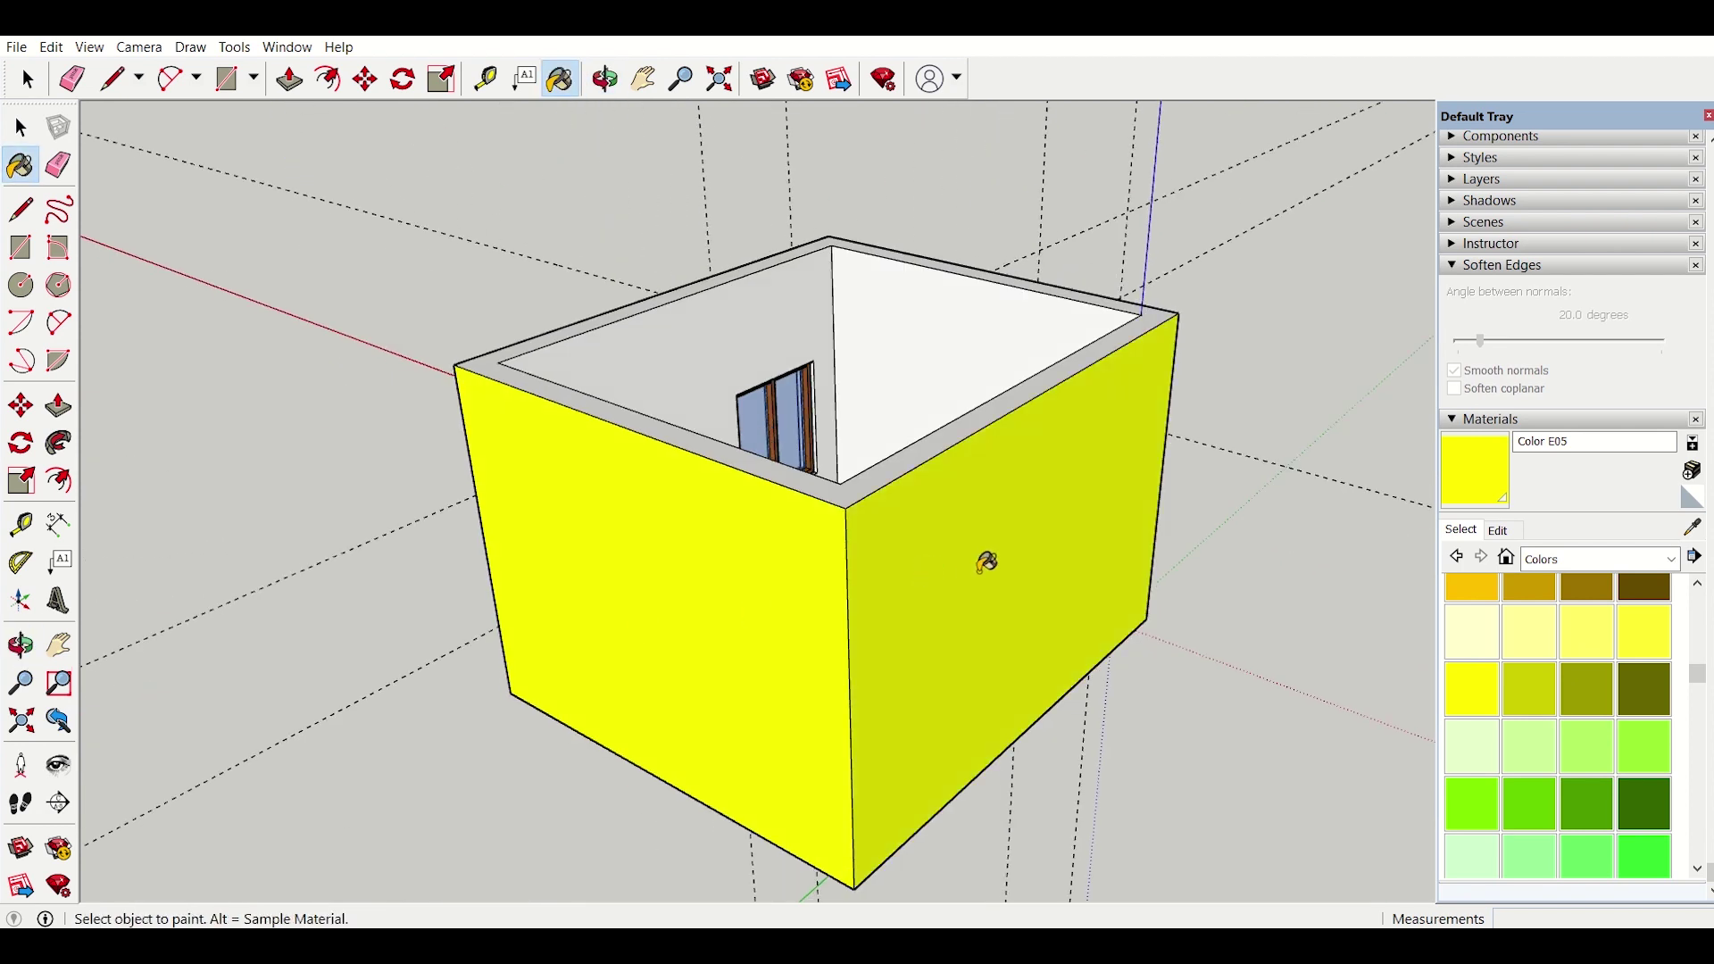
Step: Paint the room's inner side walls with Color A03 from the Colors collection
{"action": "mouse_move", "coordinate": [983, 566]}
{"action": "middle_mouse_down"}
{"action": "mouse_move", "coordinate": [1263, 591]}
{"action": "mouse_move", "coordinate": [1041, 651]}
{"action": "mouse_move", "coordinate": [658, 600]}
{"action": "mouse_move", "coordinate": [1004, 569]}
{"action": "mouse_move", "coordinate": [960, 562]}
{"action": "mouse_move", "coordinate": [849, 661]}
{"action": "mouse_move", "coordinate": [892, 633]}
{"action": "middle_mouse_up"}
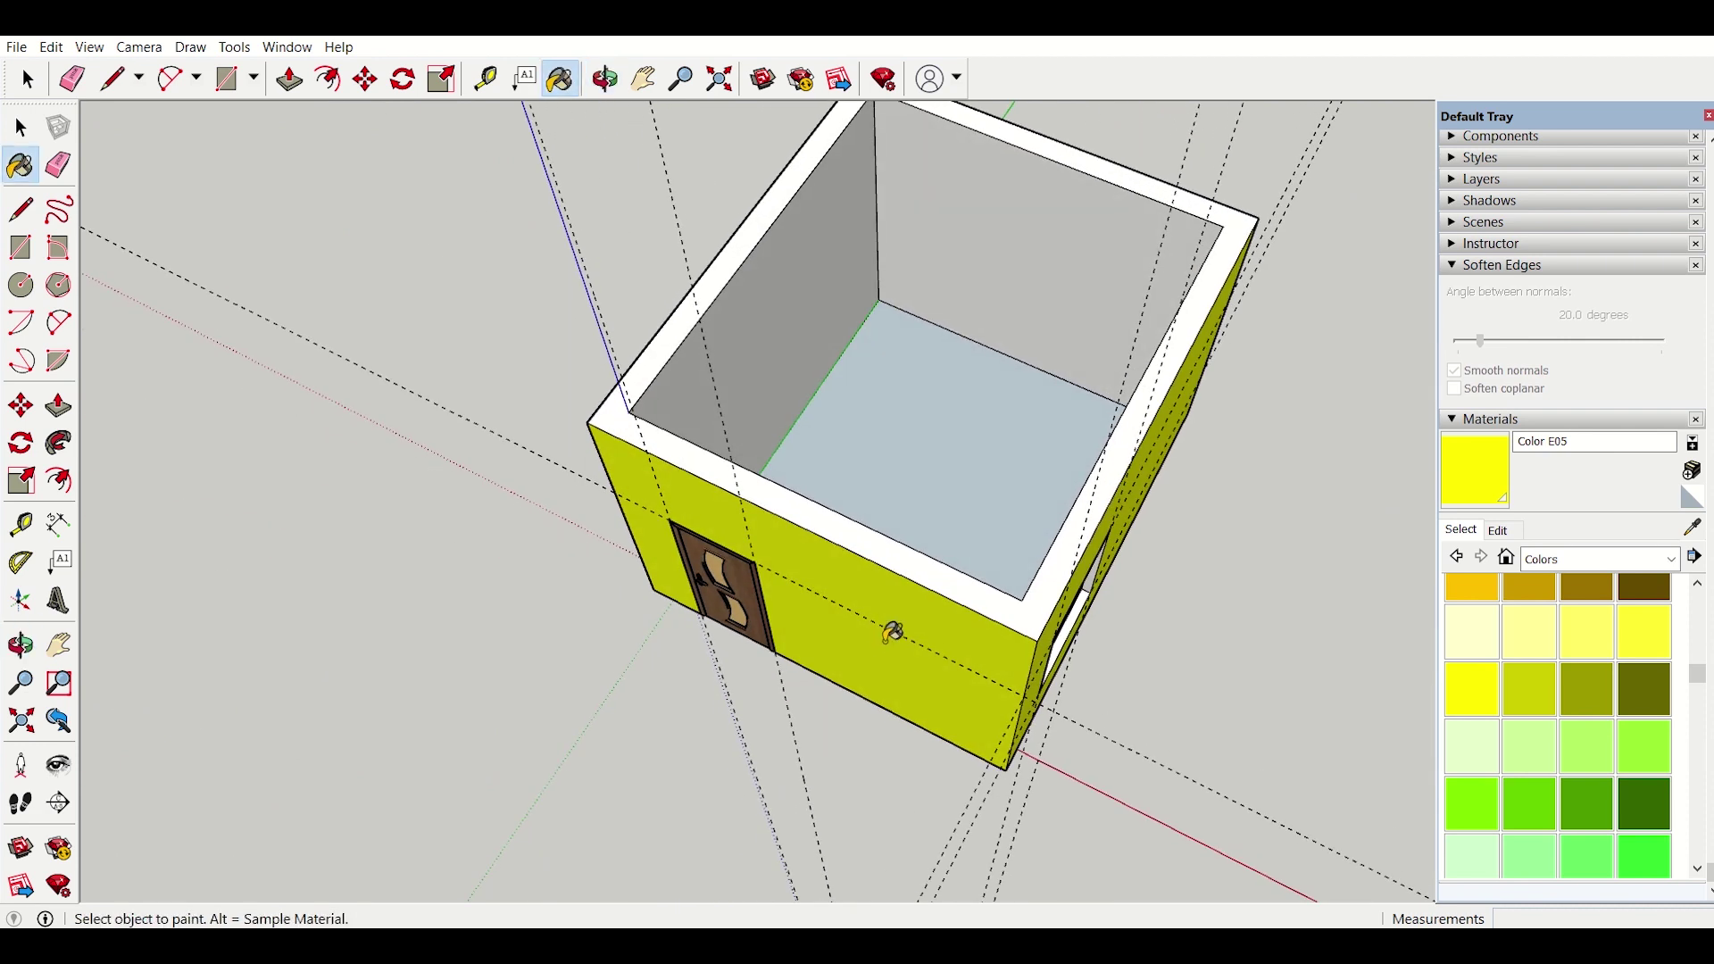
{"action": "scroll", "coordinate": [1633, 714], "scroll_direction": "up", "scroll_amount": 5}
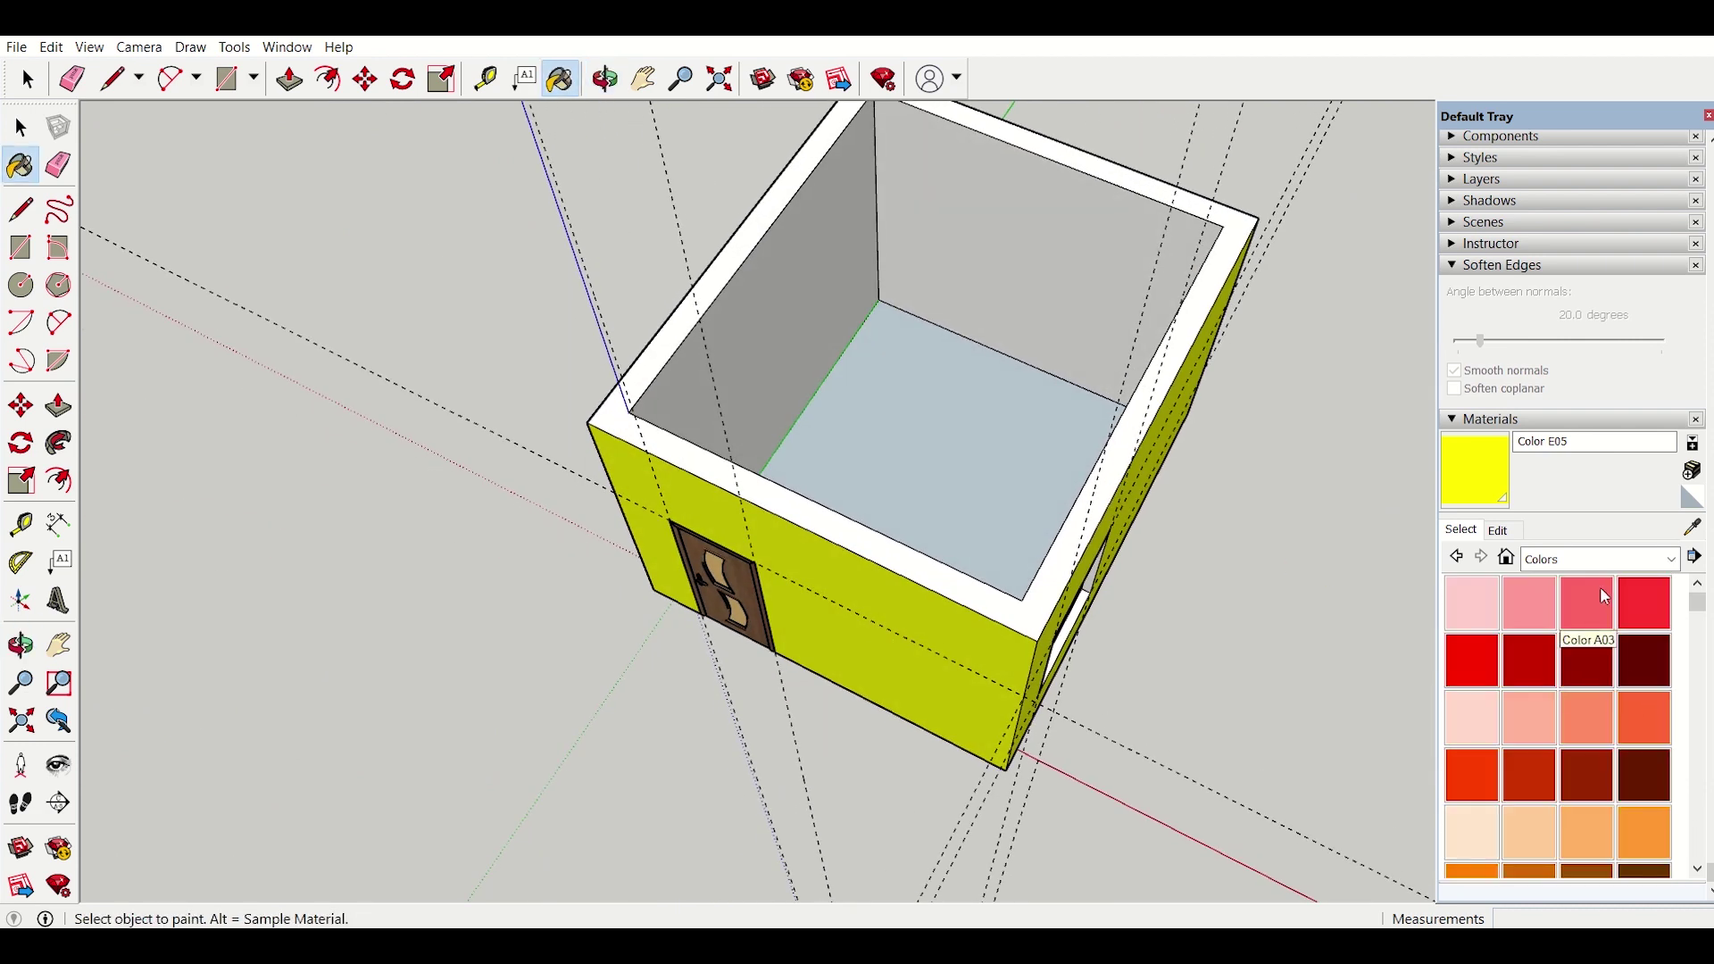
{"action": "left_click", "coordinate": [1600, 614]}
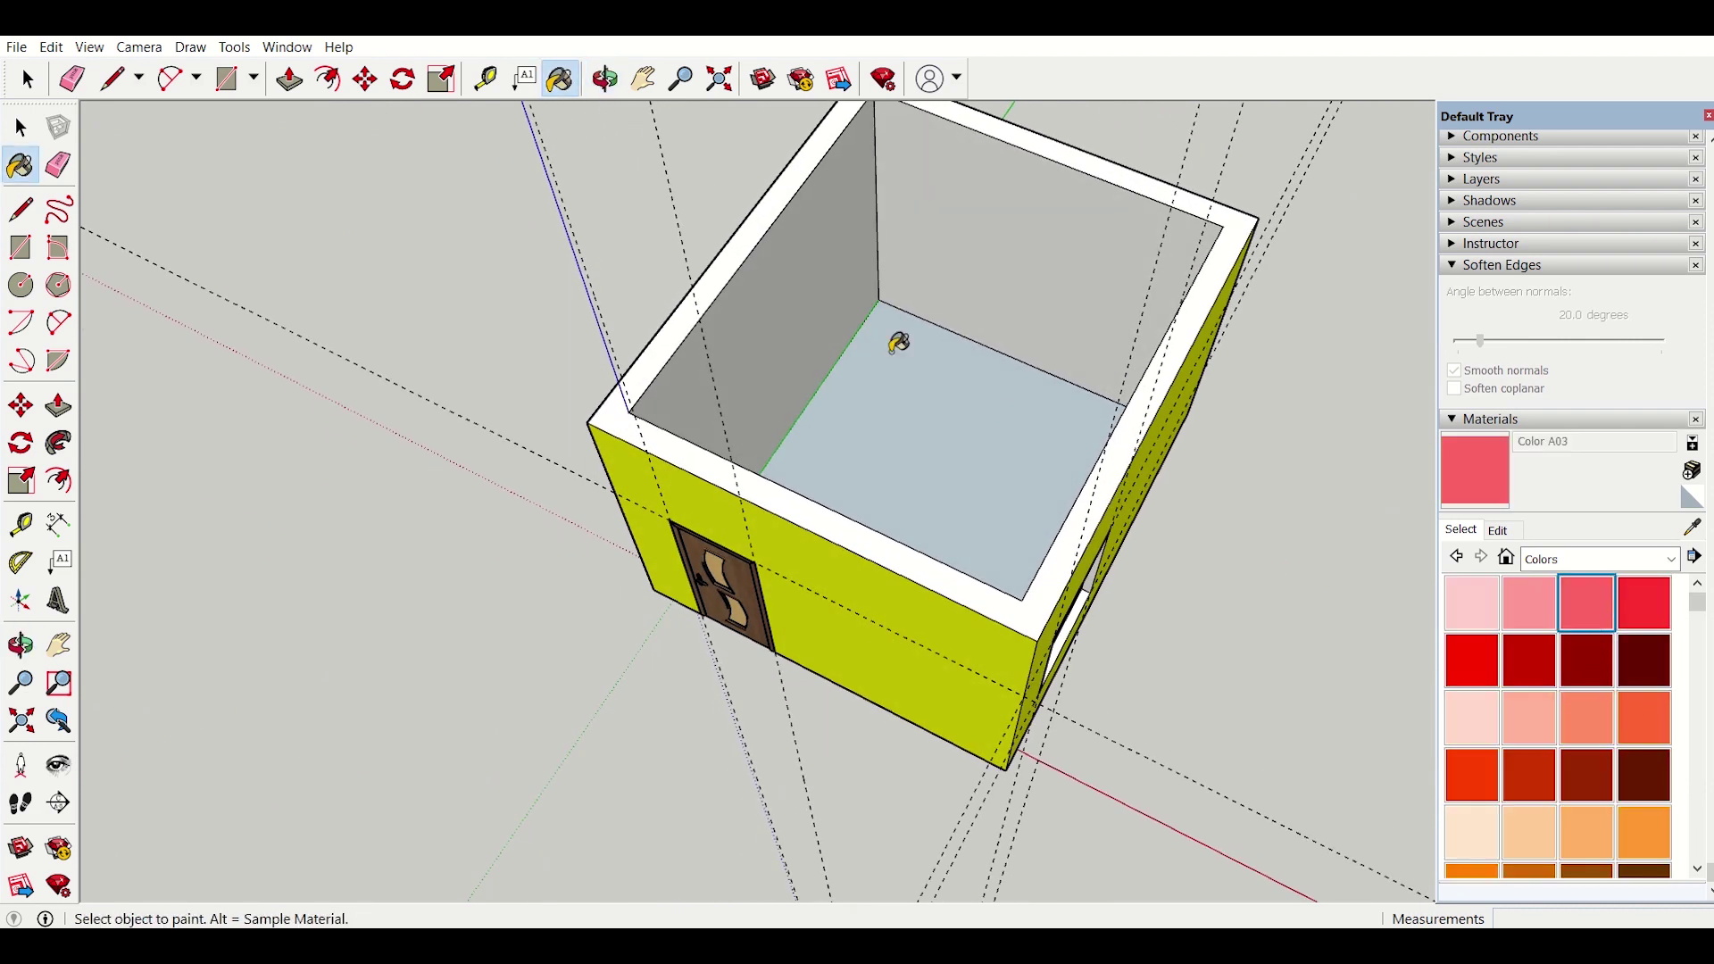
{"action": "left_click", "coordinate": [763, 322]}
{"action": "mouse_move", "coordinate": [1059, 283]}
{"action": "middle_mouse_down"}
{"action": "mouse_move", "coordinate": [651, 402]}
{"action": "mouse_move", "coordinate": [1033, 452]}
{"action": "mouse_move", "coordinate": [773, 464]}
{"action": "mouse_move", "coordinate": [860, 521]}
{"action": "mouse_move", "coordinate": [705, 517]}
{"action": "mouse_move", "coordinate": [1384, 539]}
{"action": "mouse_move", "coordinate": [1102, 509]}
{"action": "mouse_move", "coordinate": [1175, 443]}
{"action": "middle_mouse_up"}
{"action": "left_click", "coordinate": [773, 464]}
{"action": "left_click", "coordinate": [692, 532]}
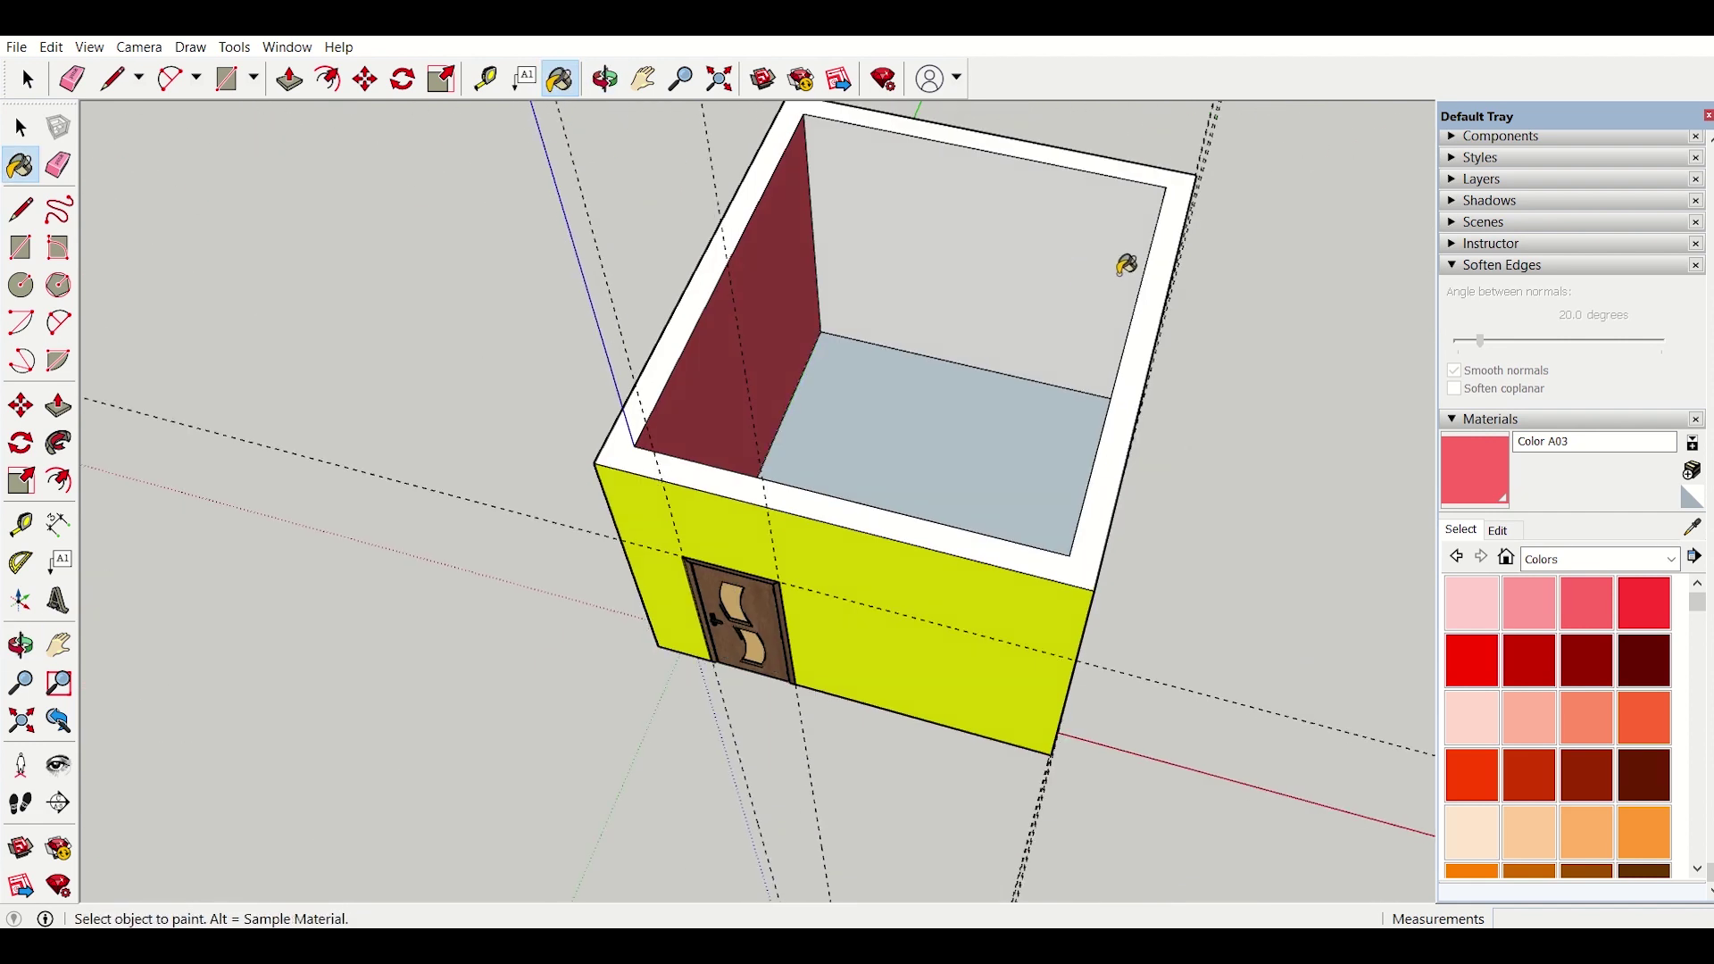
Step: Paint the inner back wall opposite the door with dark red Color A07
{"action": "left_click", "coordinate": [1572, 655]}
{"action": "left_click", "coordinate": [1034, 234]}
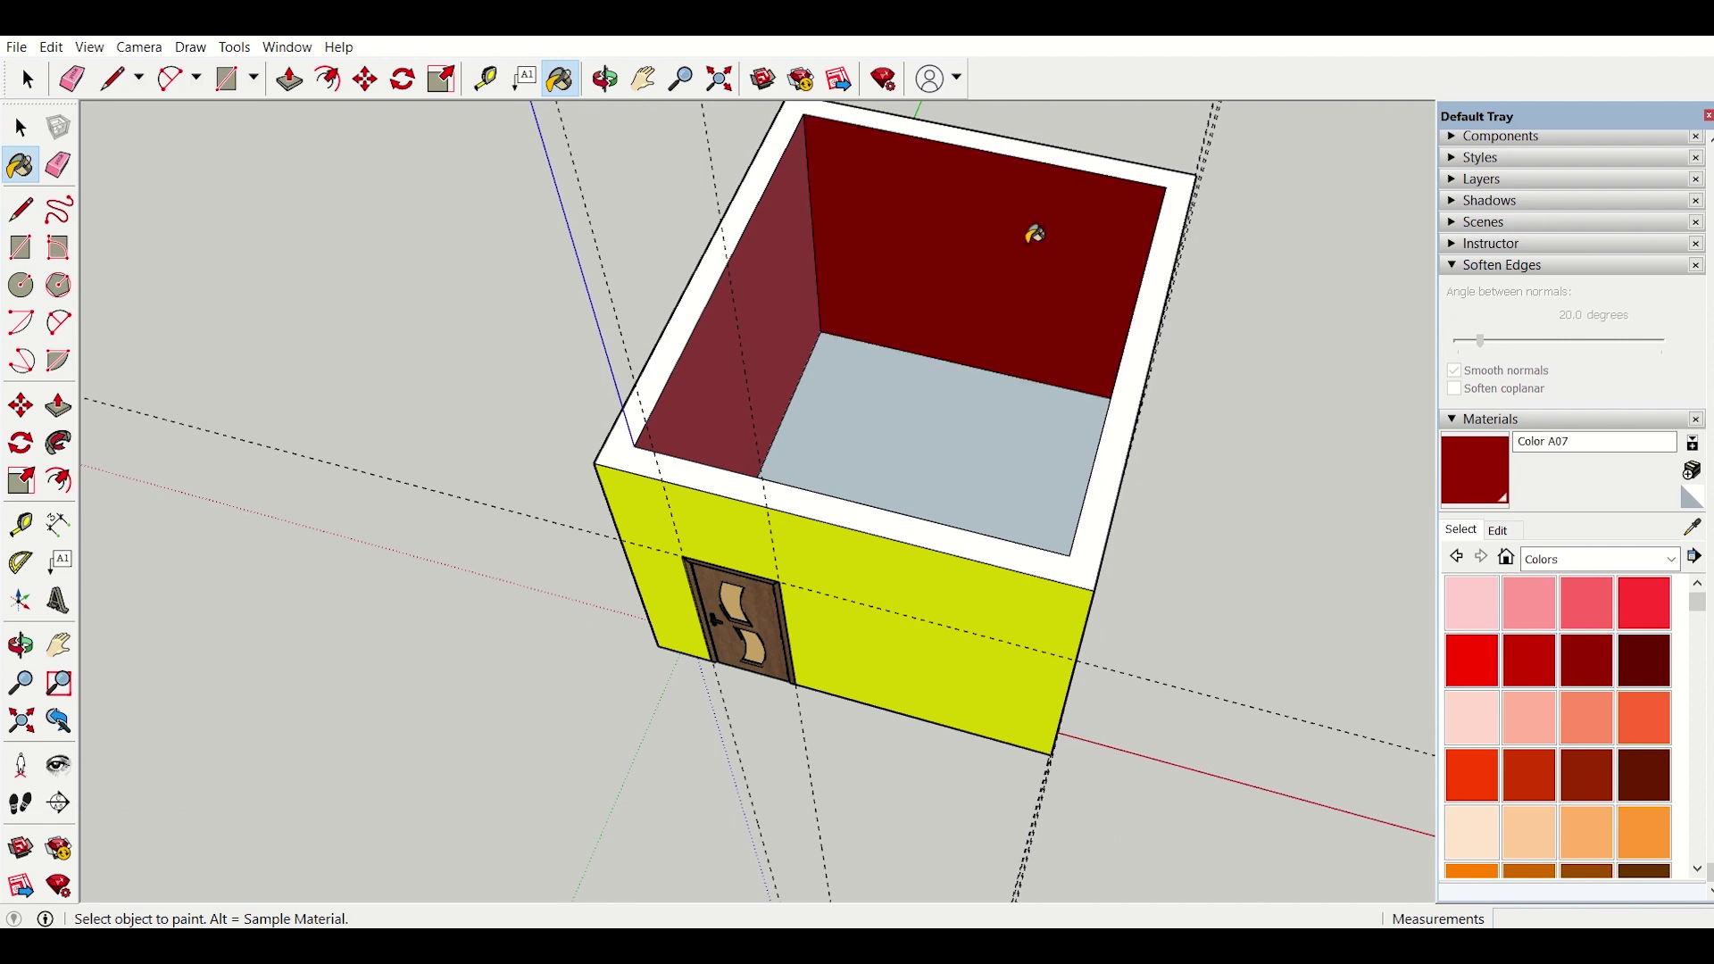
{"action": "mouse_move", "coordinate": [912, 437]}
{"action": "middle_mouse_down"}
{"action": "mouse_move", "coordinate": [1182, 283]}
{"action": "mouse_move", "coordinate": [987, 547]}
{"action": "mouse_move", "coordinate": [999, 447]}
{"action": "mouse_move", "coordinate": [966, 485]}
{"action": "mouse_move", "coordinate": [1082, 428]}
{"action": "mouse_move", "coordinate": [853, 418]}
{"action": "mouse_move", "coordinate": [880, 328]}
{"action": "middle_mouse_up"}
{"action": "scroll", "coordinate": [996, 335], "scroll_direction": "up", "scroll_amount": 3}
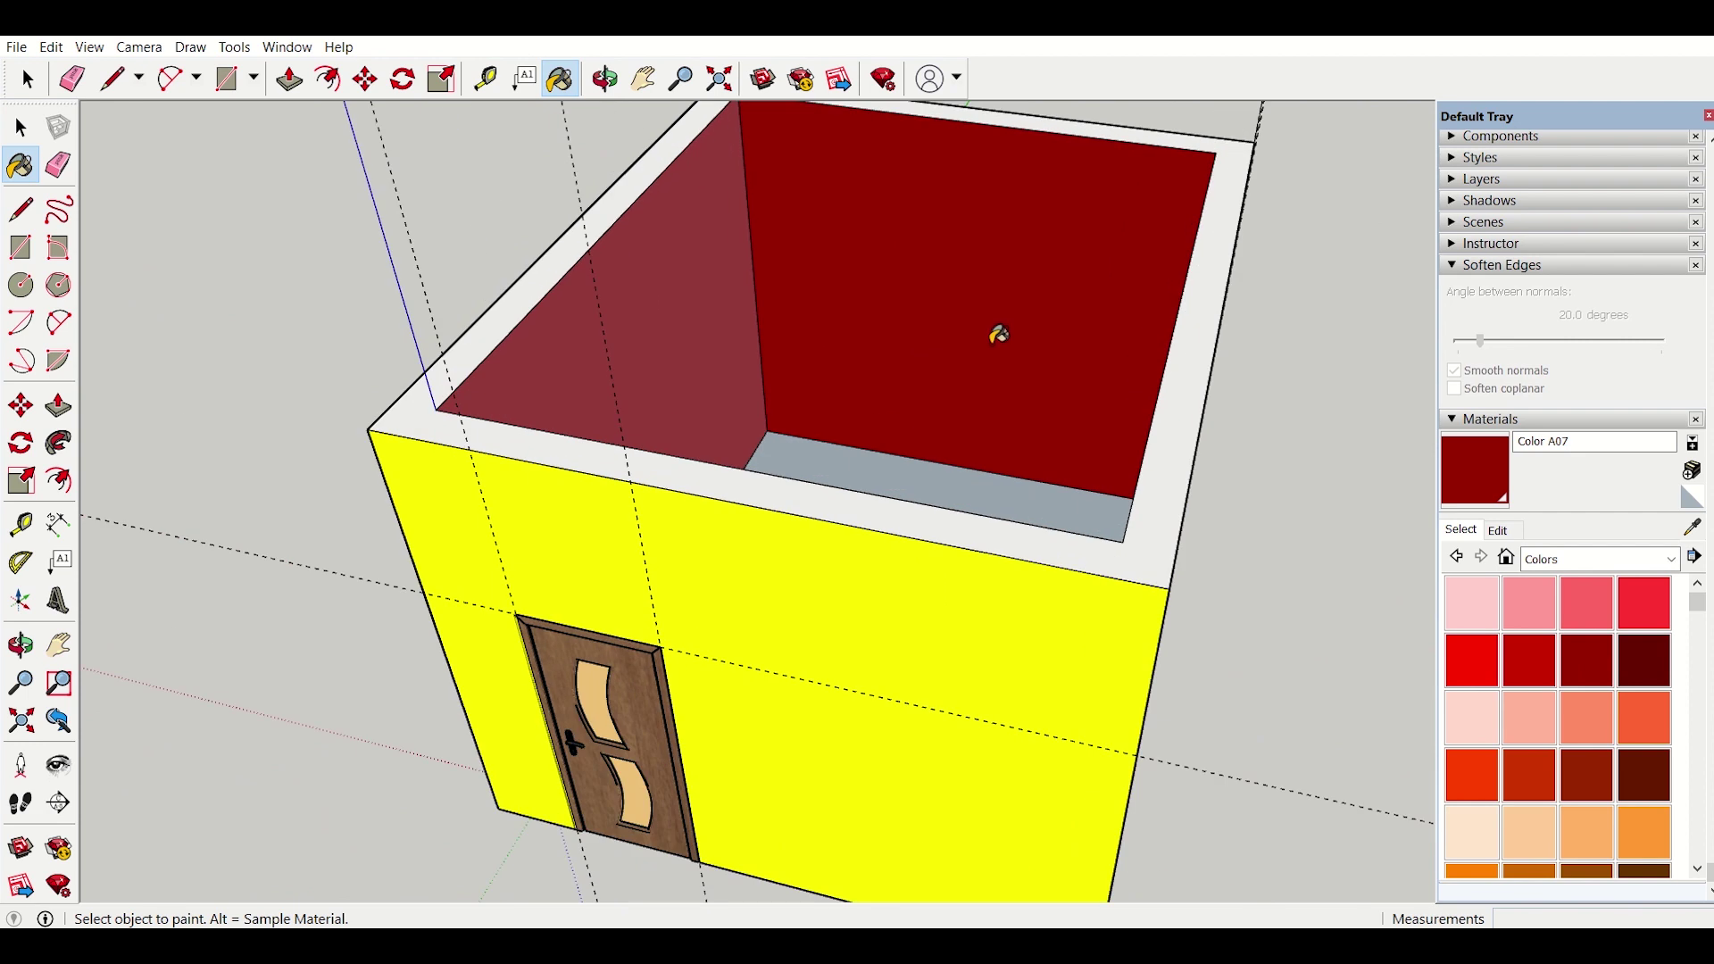
Step: Apply the Sketchy Shingles Rustic material from the Patterns collection to the inner back wall
{"action": "left_click", "coordinate": [1672, 560]}
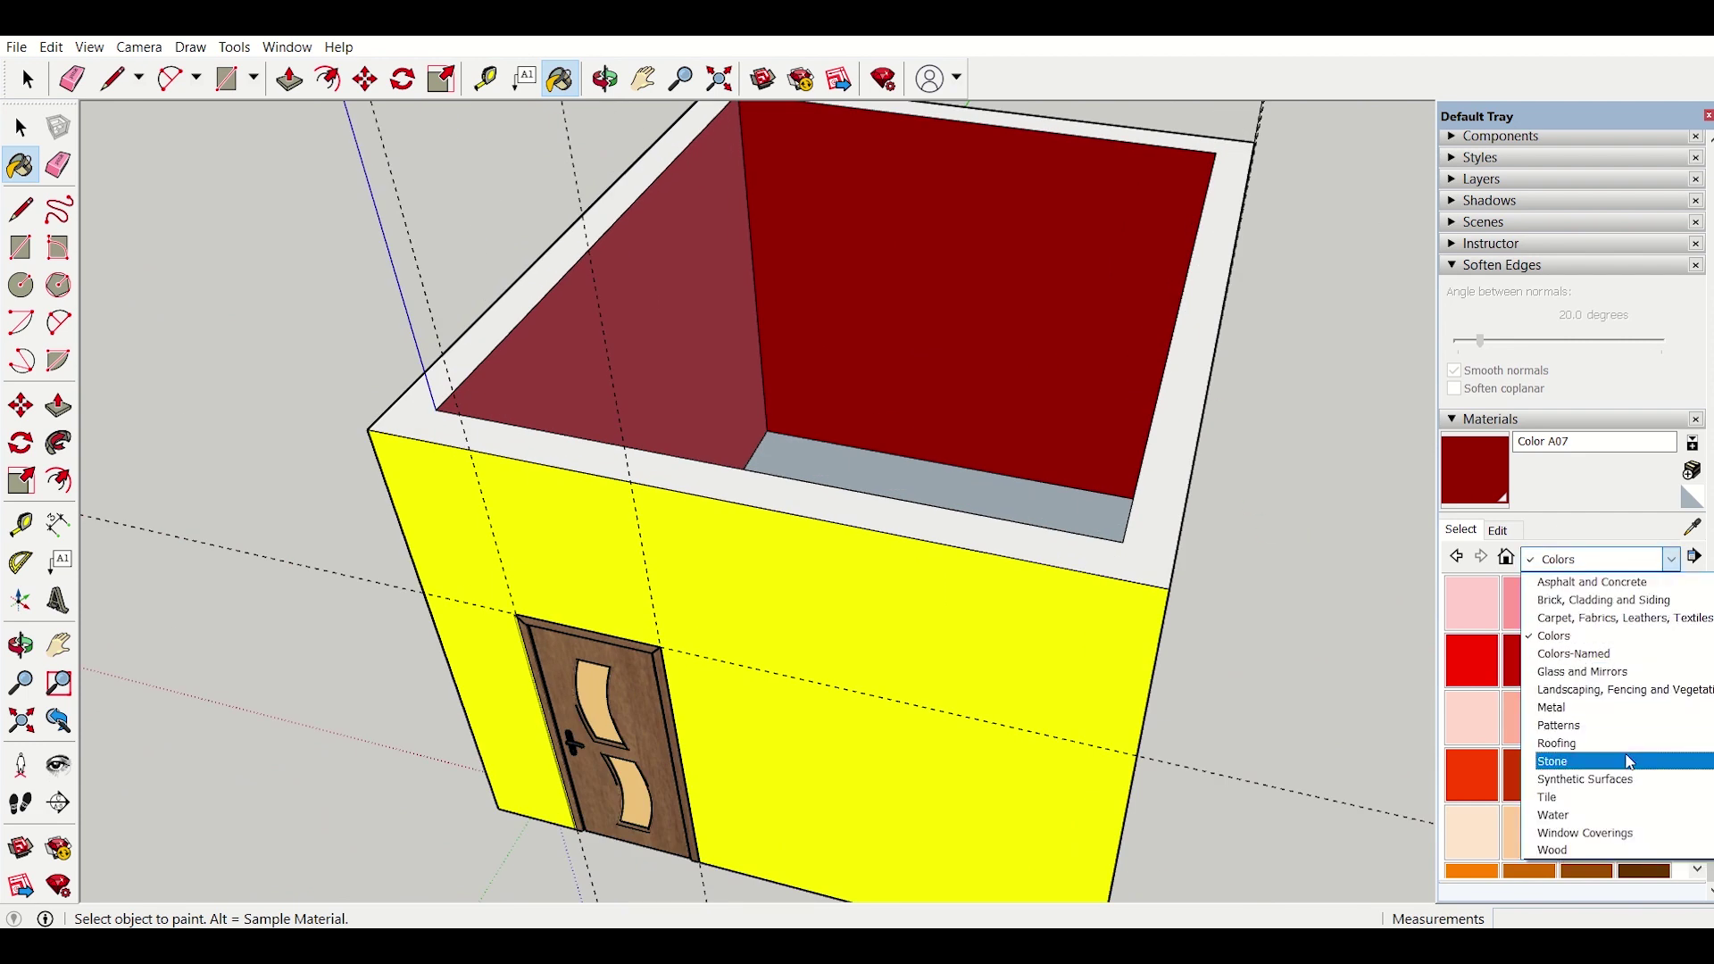
{"action": "left_click", "coordinate": [1633, 725]}
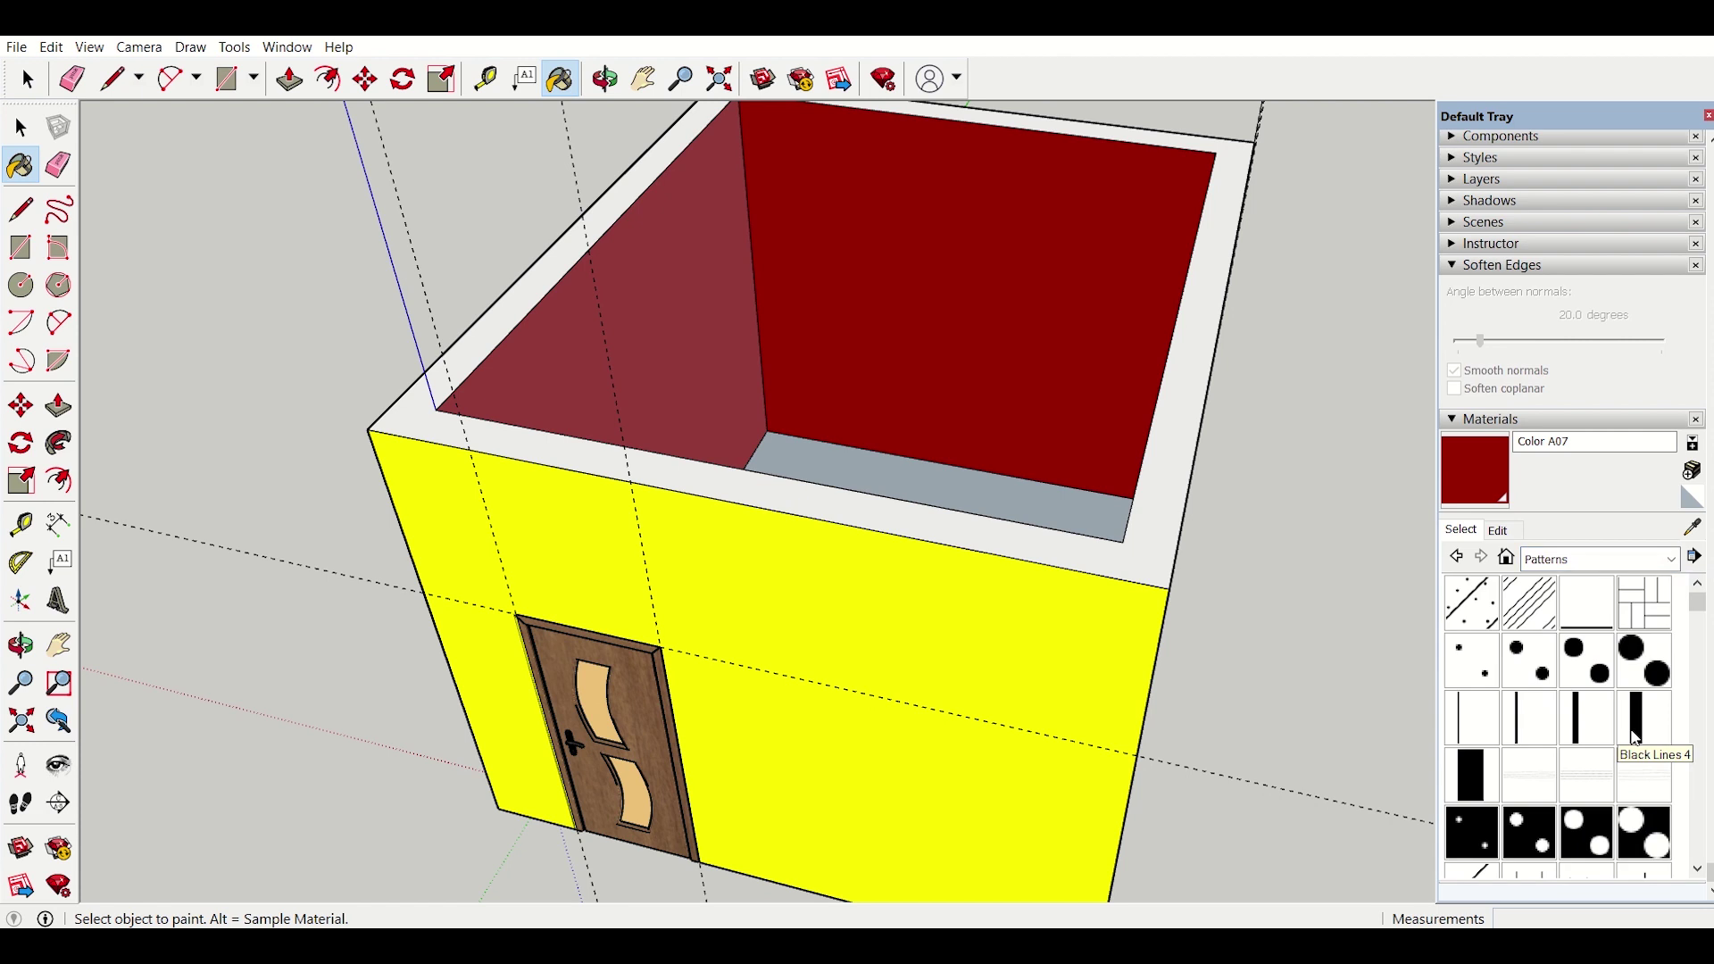
{"action": "scroll", "coordinate": [1622, 723], "scroll_direction": "down", "scroll_amount": 5}
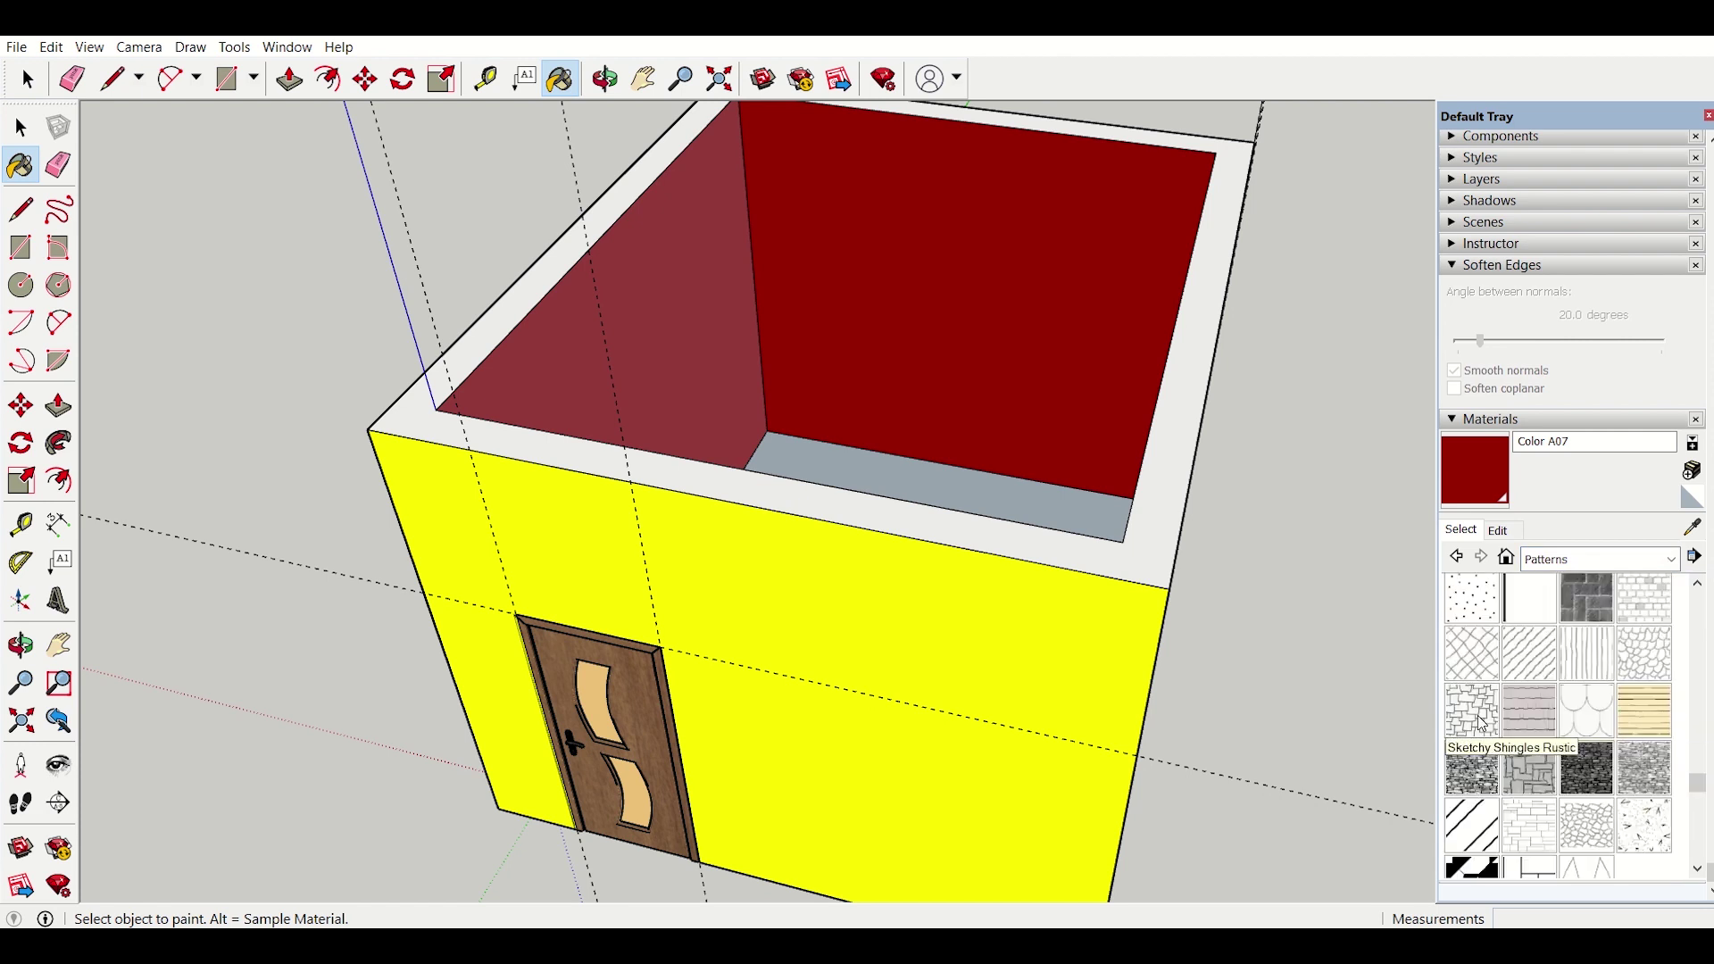
{"action": "left_click", "coordinate": [1484, 724]}
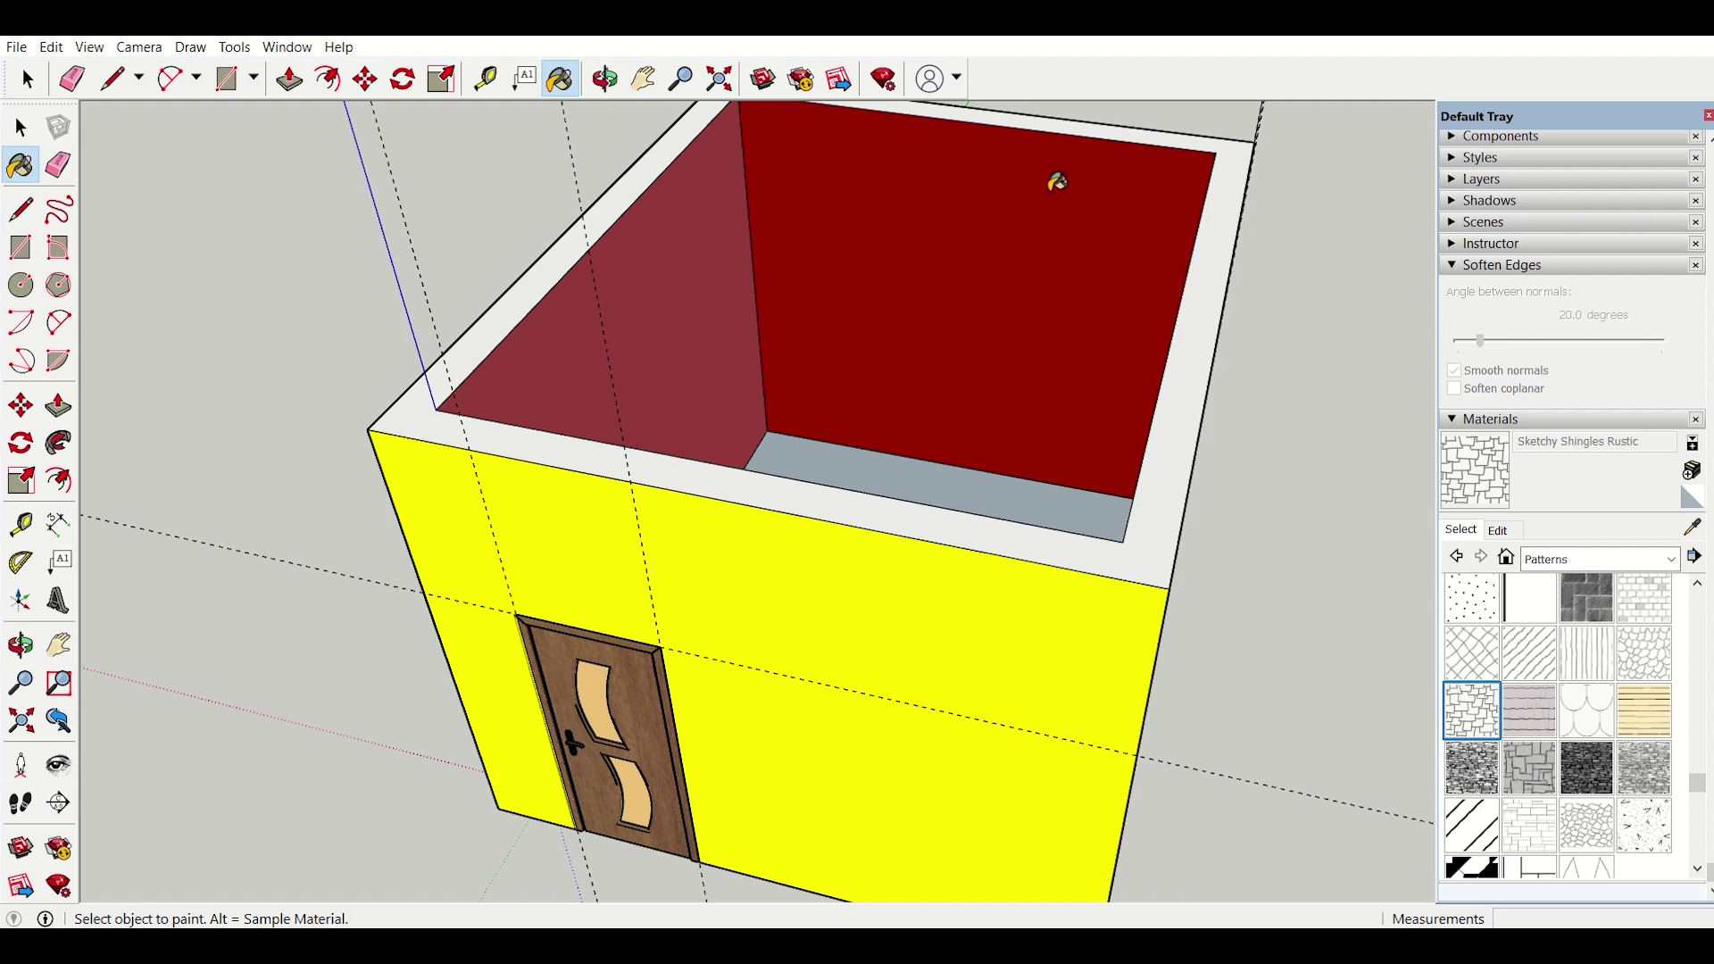
{"action": "left_click", "coordinate": [1037, 230]}
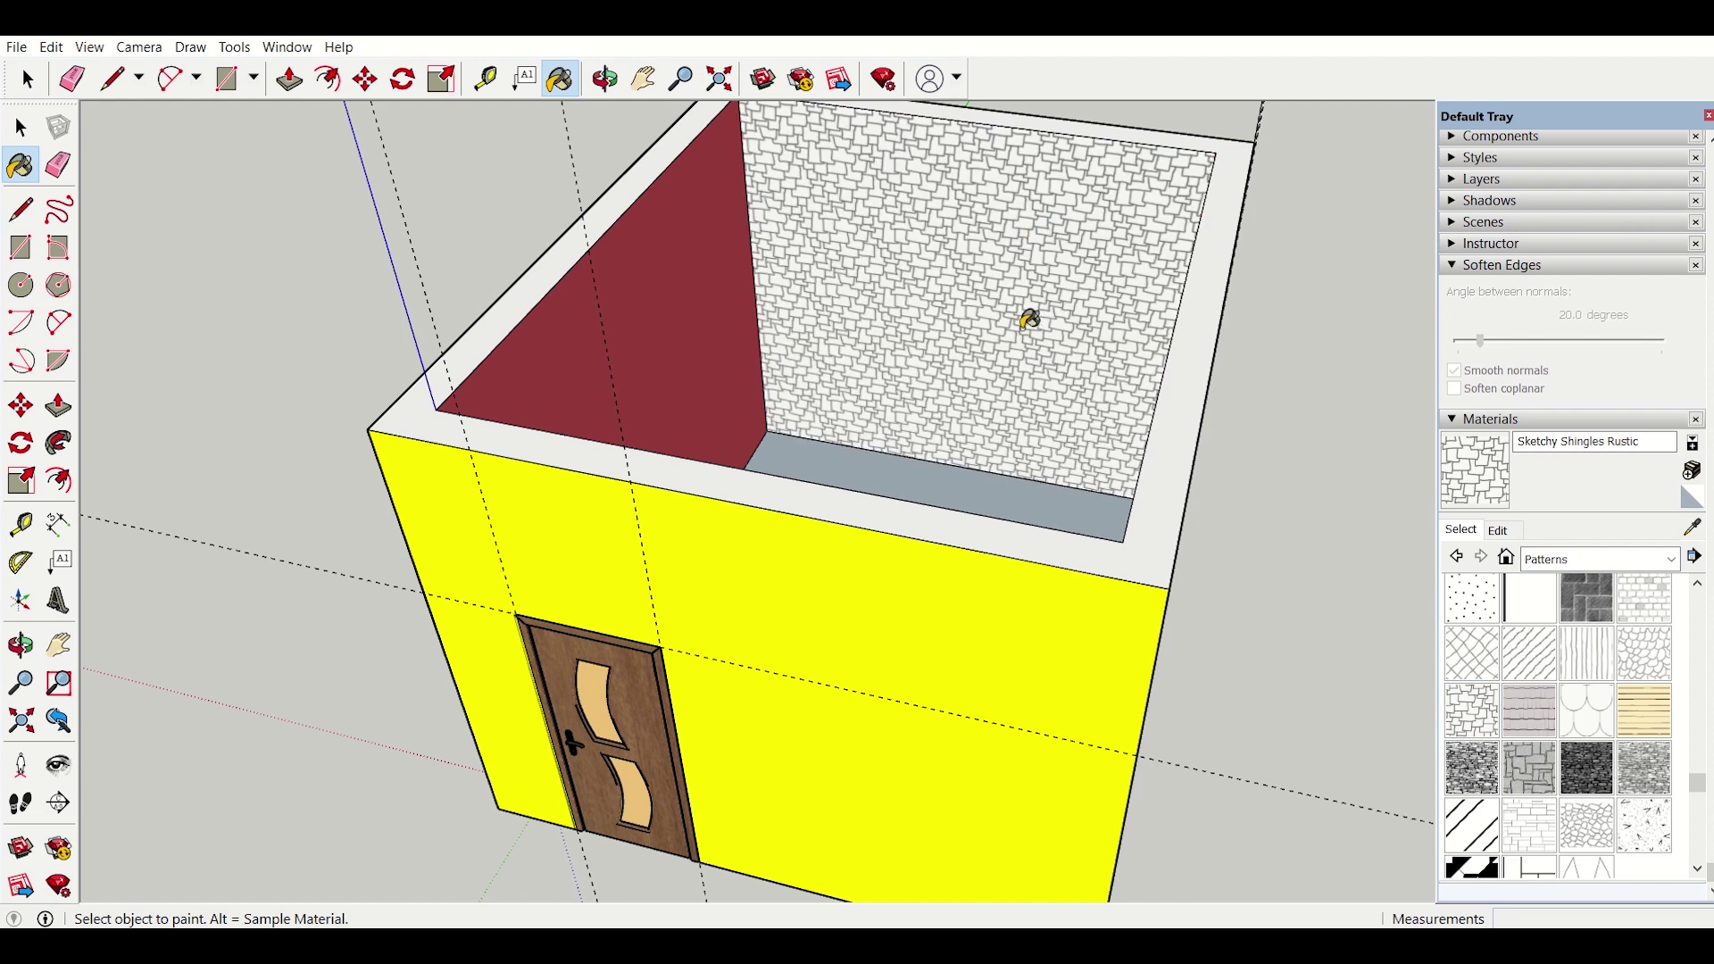
Step: Set the texture width of the Sketchy Shingles Rustic material to 900 mm
{"action": "mouse_move", "coordinate": [1030, 320]}
{"action": "middle_mouse_down"}
{"action": "mouse_move", "coordinate": [967, 398]}
{"action": "mouse_move", "coordinate": [1098, 321]}
{"action": "mouse_move", "coordinate": [1098, 262]}
{"action": "mouse_move", "coordinate": [1014, 351]}
{"action": "mouse_move", "coordinate": [872, 383]}
{"action": "mouse_move", "coordinate": [1022, 345]}
{"action": "mouse_move", "coordinate": [982, 357]}
{"action": "middle_mouse_up"}
{"action": "scroll", "coordinate": [1098, 261], "scroll_direction": "up", "scroll_amount": 3}
{"action": "scroll", "coordinate": [1087, 495], "scroll_direction": "down", "scroll_amount": 2}
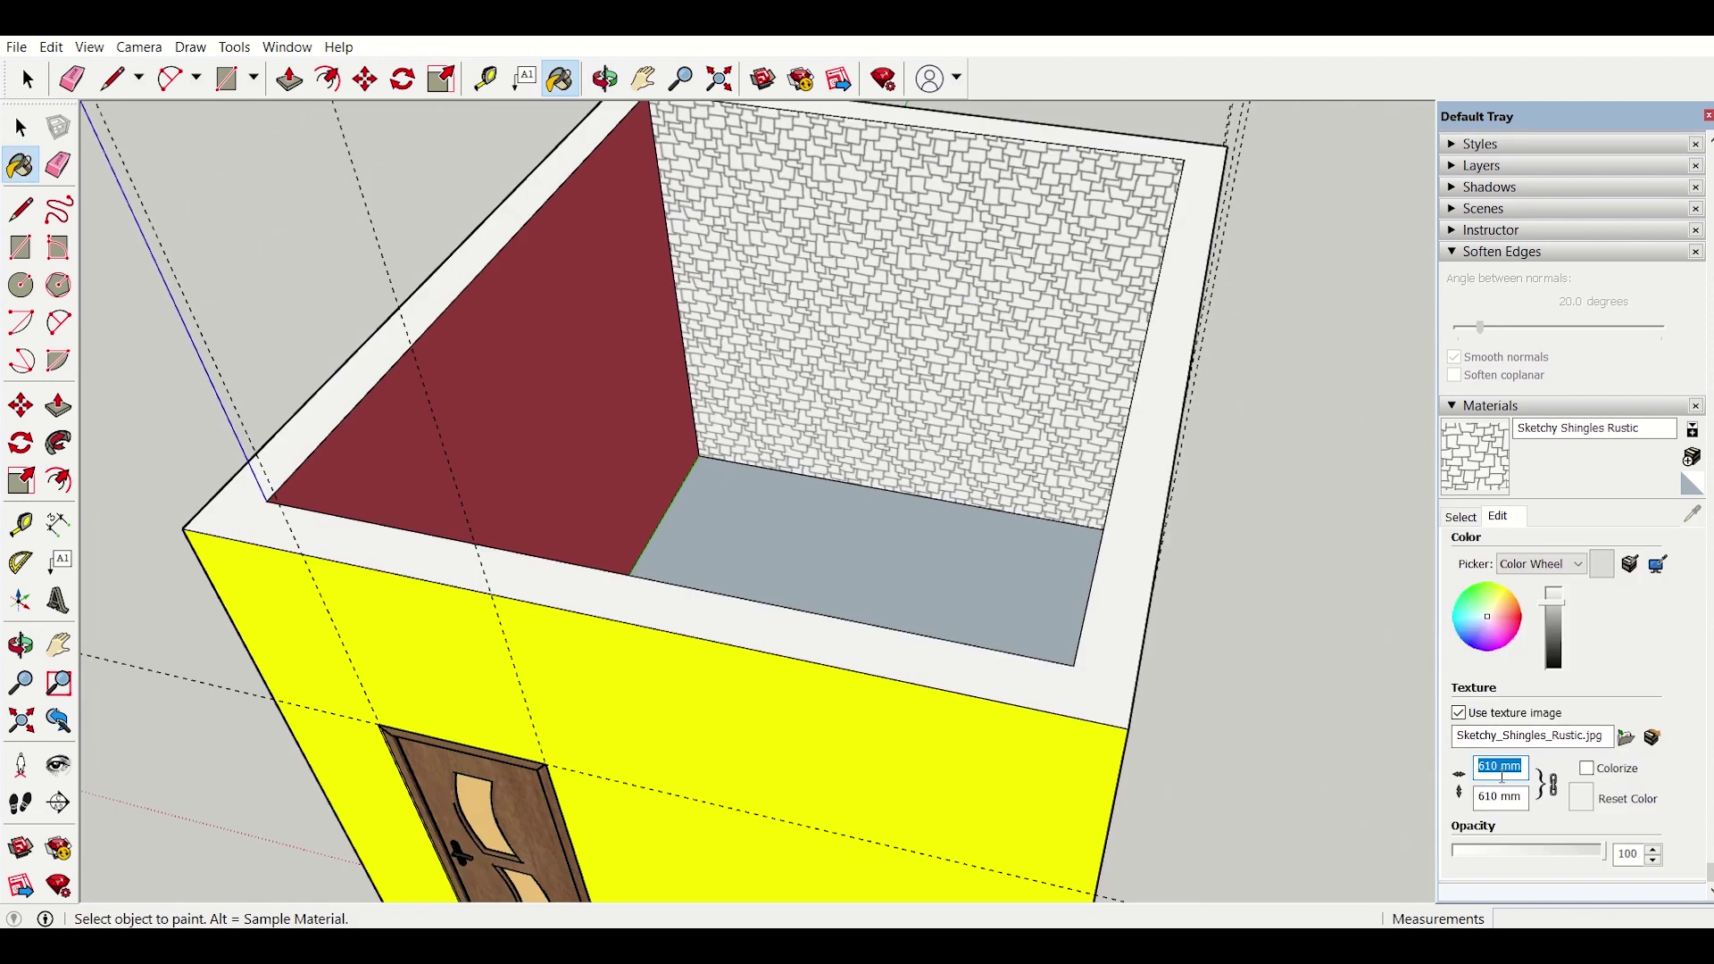
{"action": "type", "text": "900"}
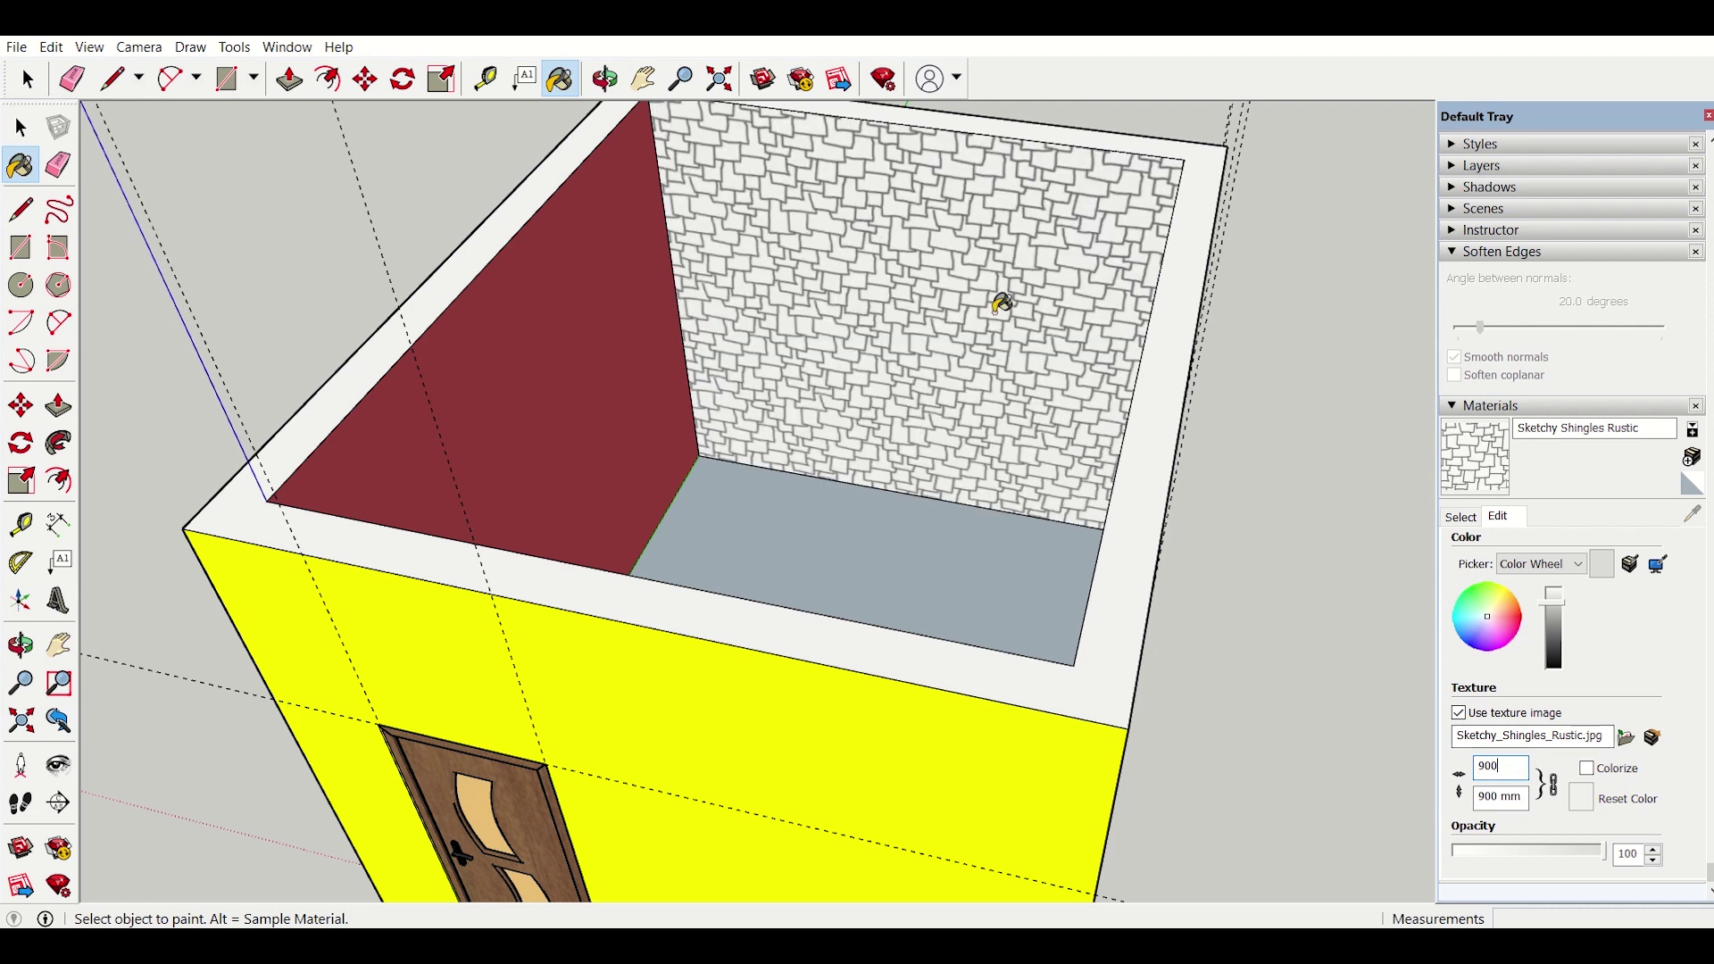
Step: Recolor the Sketchy Shingles Rustic material on the back wall to red
{"action": "scroll", "coordinate": [1001, 304], "scroll_direction": "up", "scroll_amount": 6}
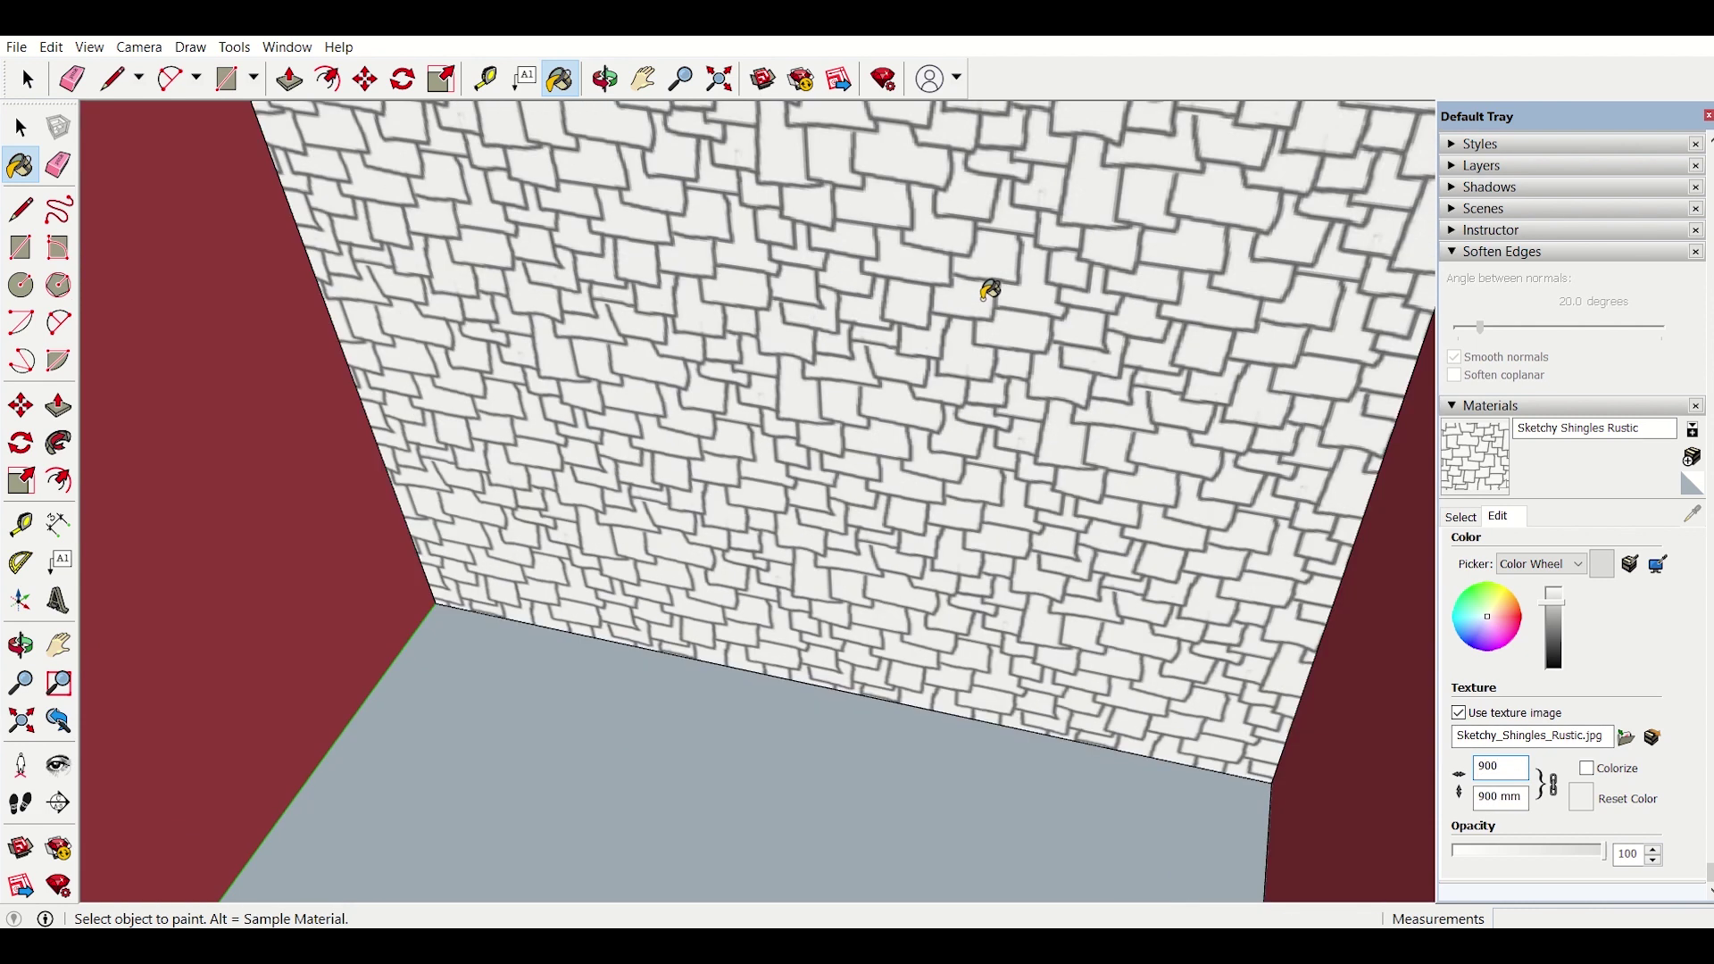
{"action": "scroll", "coordinate": [989, 291], "scroll_direction": "down", "scroll_amount": 5}
{"action": "scroll", "coordinate": [991, 290], "scroll_direction": "up", "scroll_amount": 4}
{"action": "scroll", "coordinate": [991, 290], "scroll_direction": "down", "scroll_amount": 4}
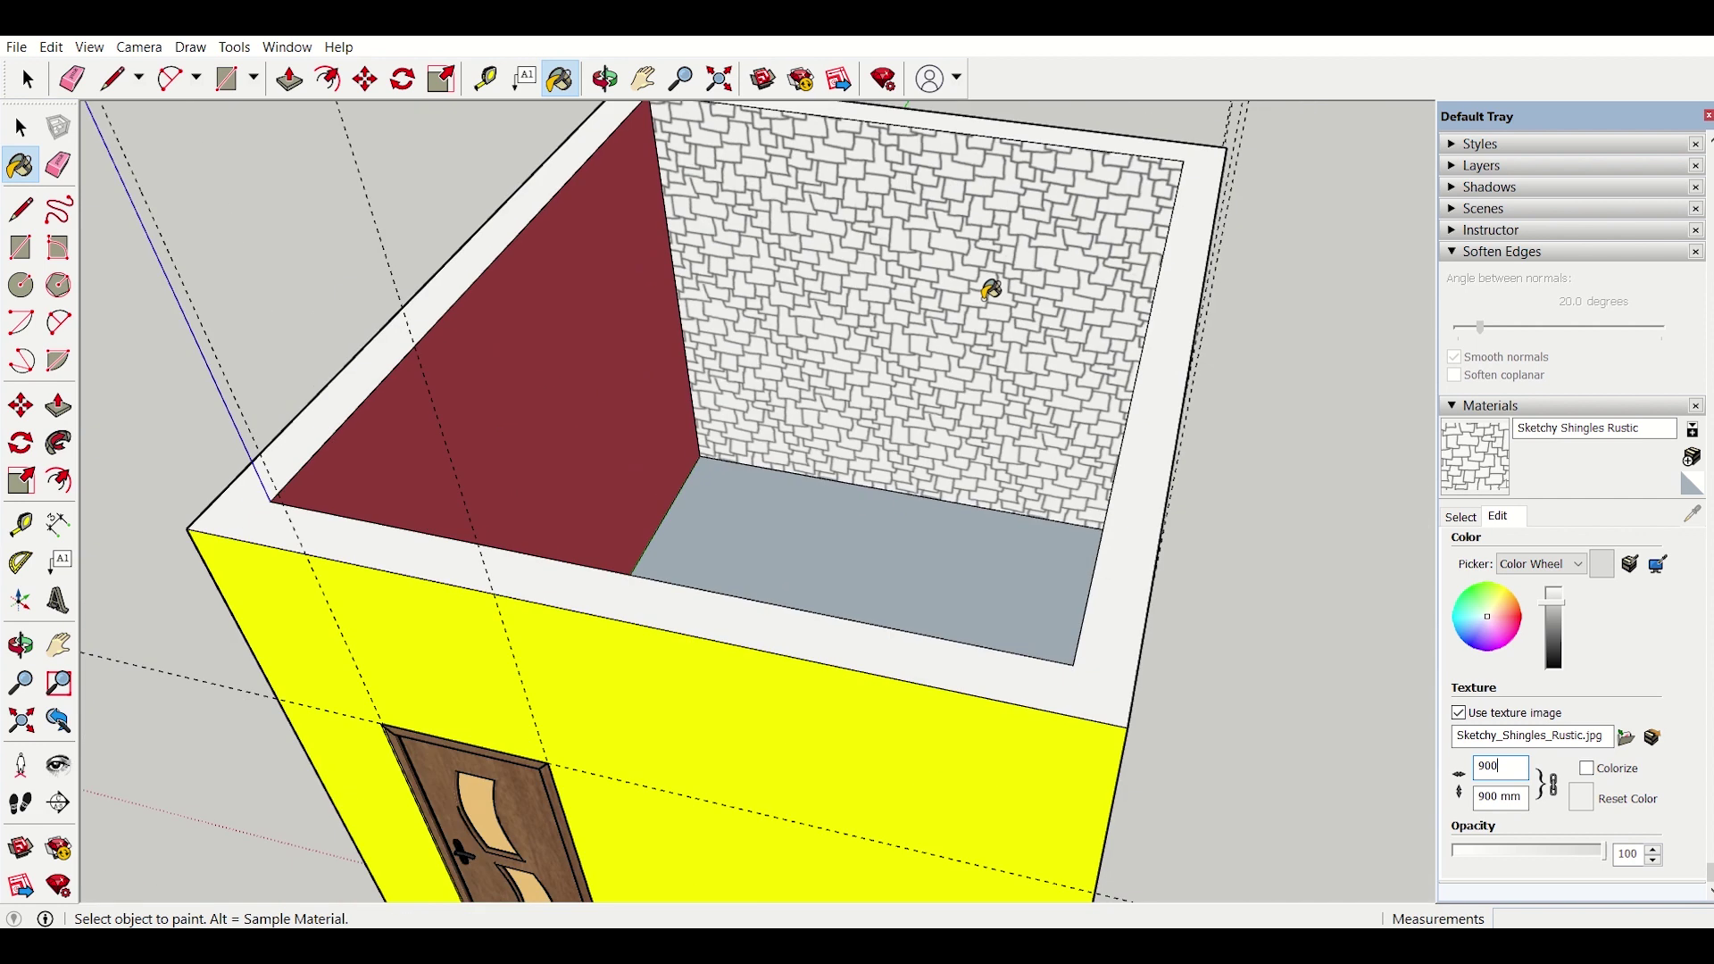
{"action": "scroll", "coordinate": [1132, 432], "scroll_direction": "down", "scroll_amount": 1}
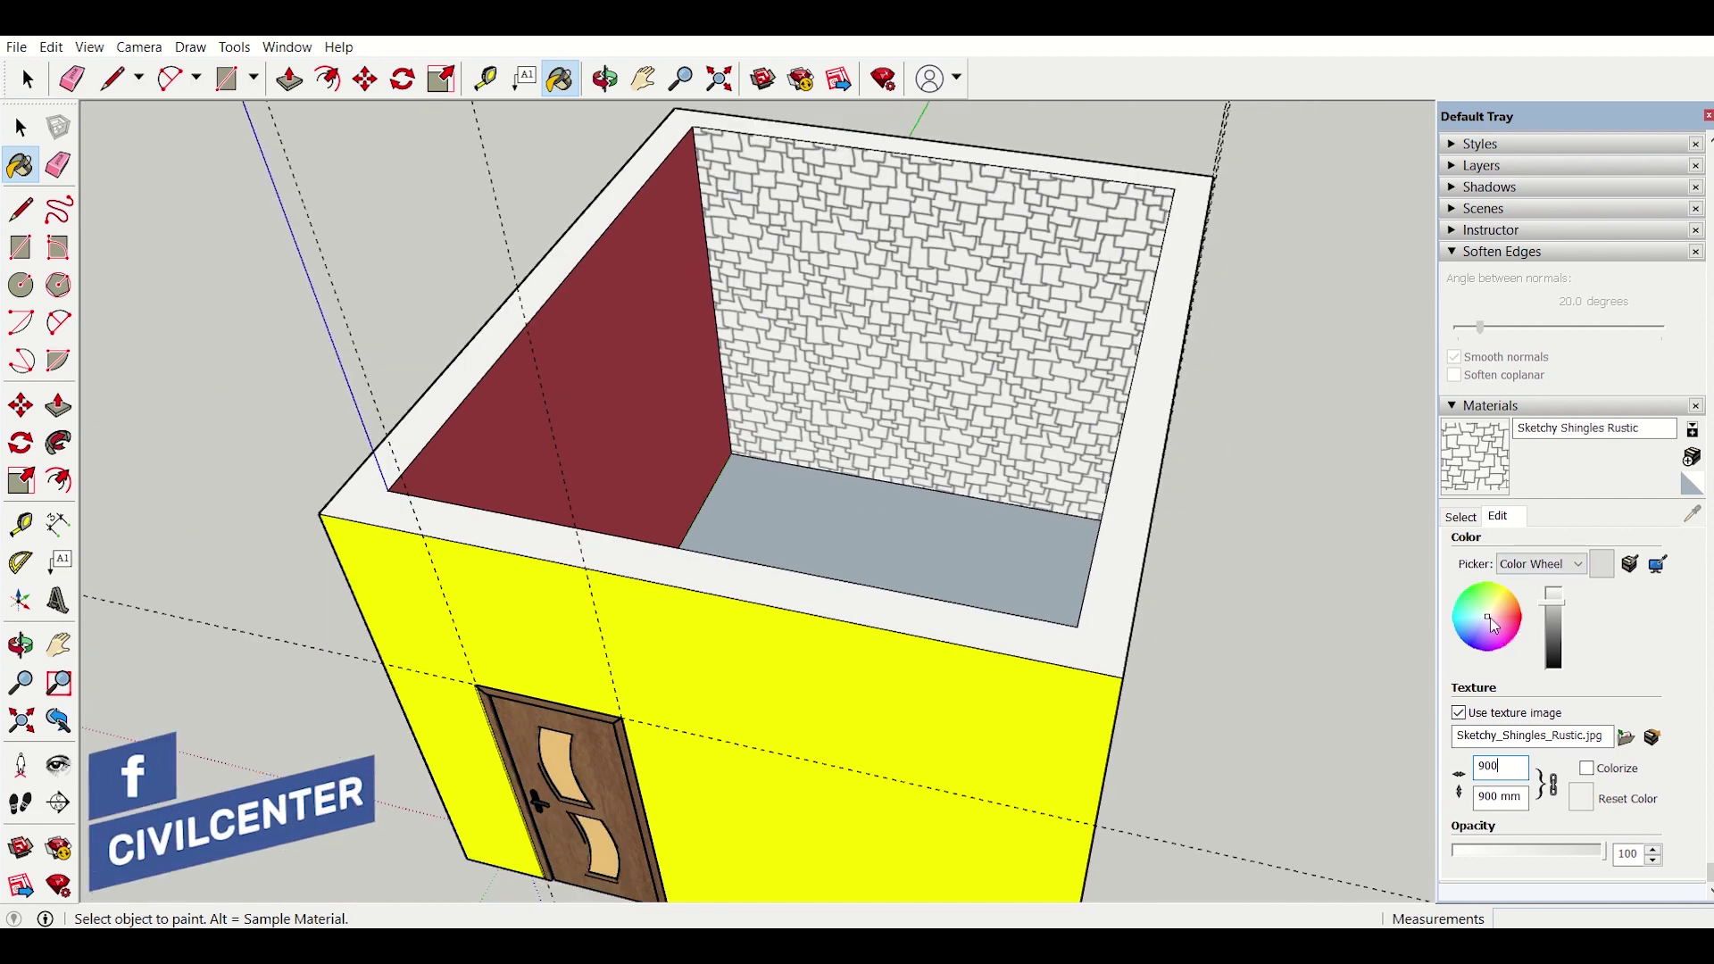
{"action": "mouse_move", "coordinate": [1494, 622]}
{"action": "left_mouse_down"}
{"action": "mouse_move", "coordinate": [1496, 636]}
{"action": "mouse_move", "coordinate": [1524, 627]}
{"action": "left_mouse_up"}
Step: Apply the Tile Limestone Multi material from the Tile collection to the room's floor
{"action": "middle_click_drag", "start_coordinate": [1268, 553], "coordinate": [1194, 519]}
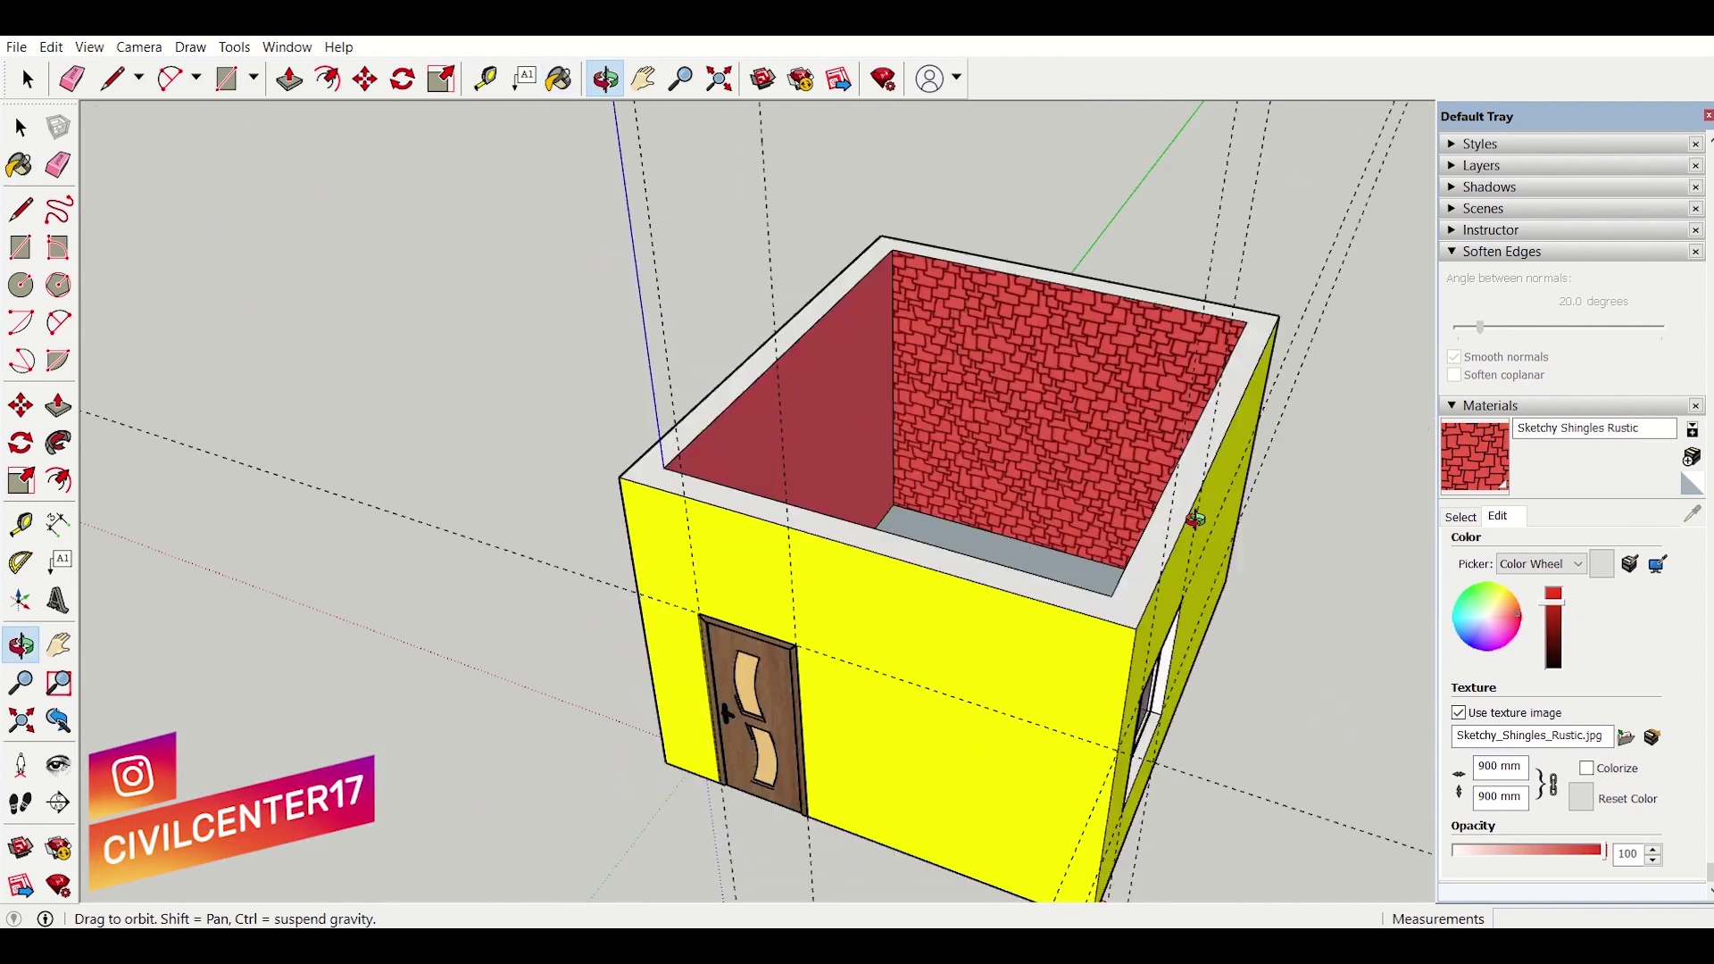
{"action": "left_click_drag", "start_coordinate": [1194, 518], "coordinate": [1037, 602]}
{"action": "scroll", "coordinate": [1037, 602], "scroll_direction": "up", "scroll_amount": 3}
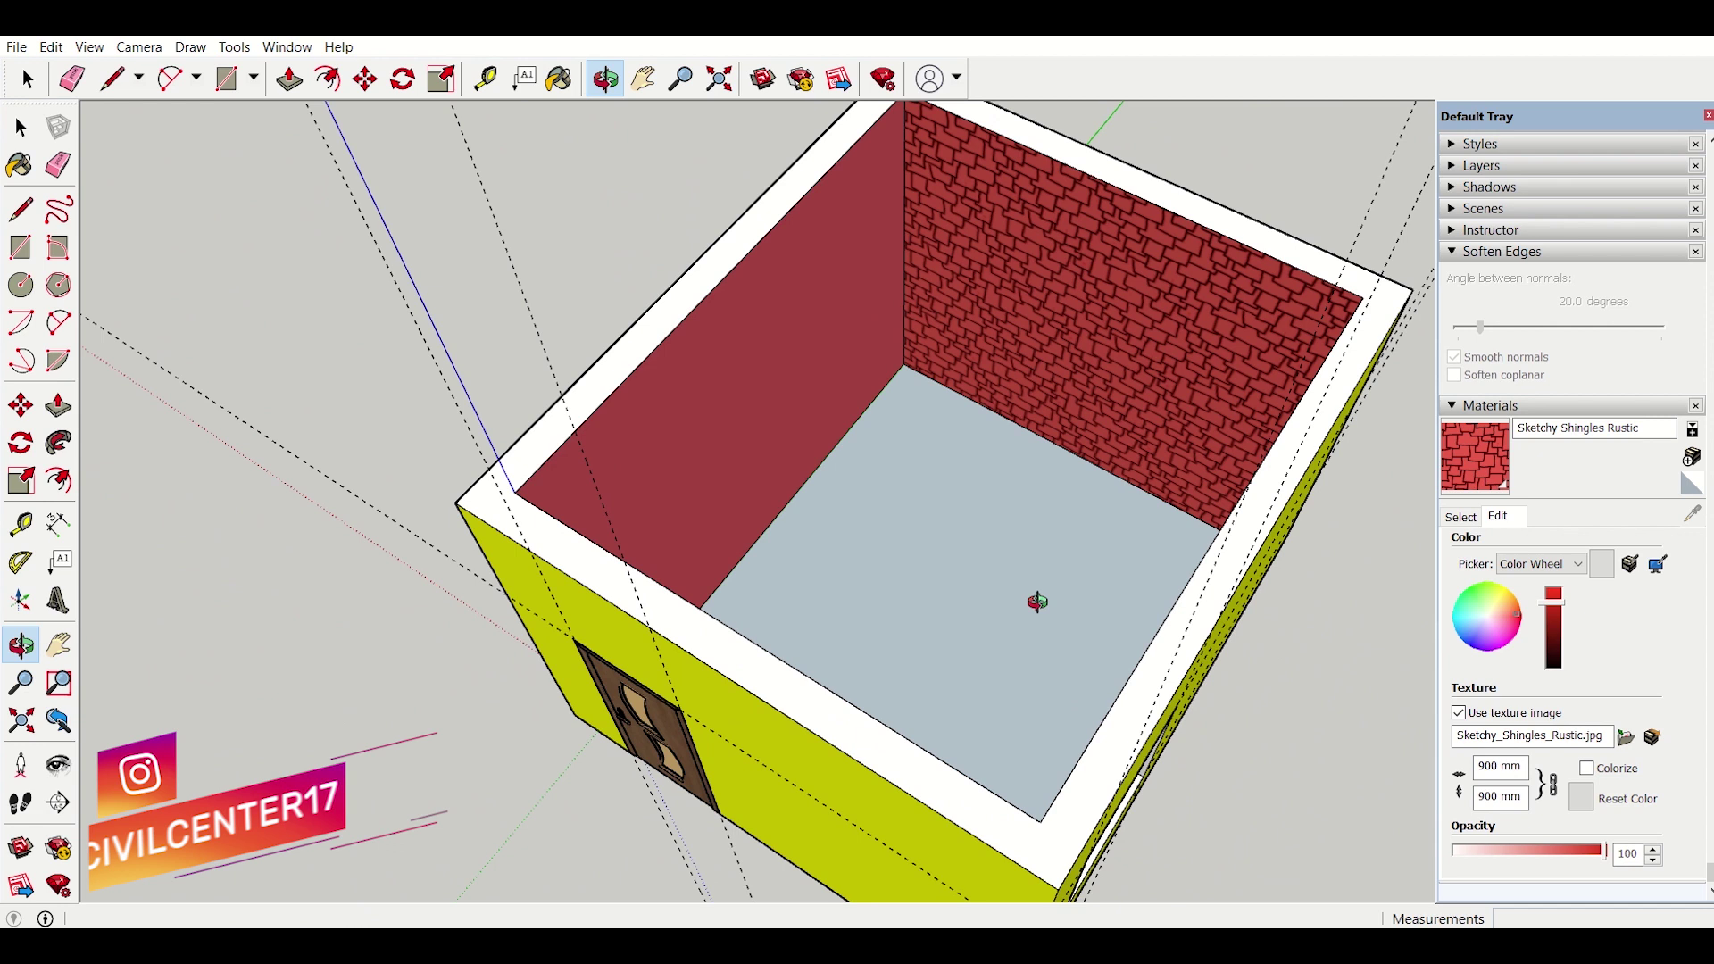
{"action": "scroll", "coordinate": [1037, 603], "scroll_direction": "up", "scroll_amount": 2}
{"action": "scroll", "coordinate": [1037, 603], "scroll_direction": "down", "scroll_amount": 2}
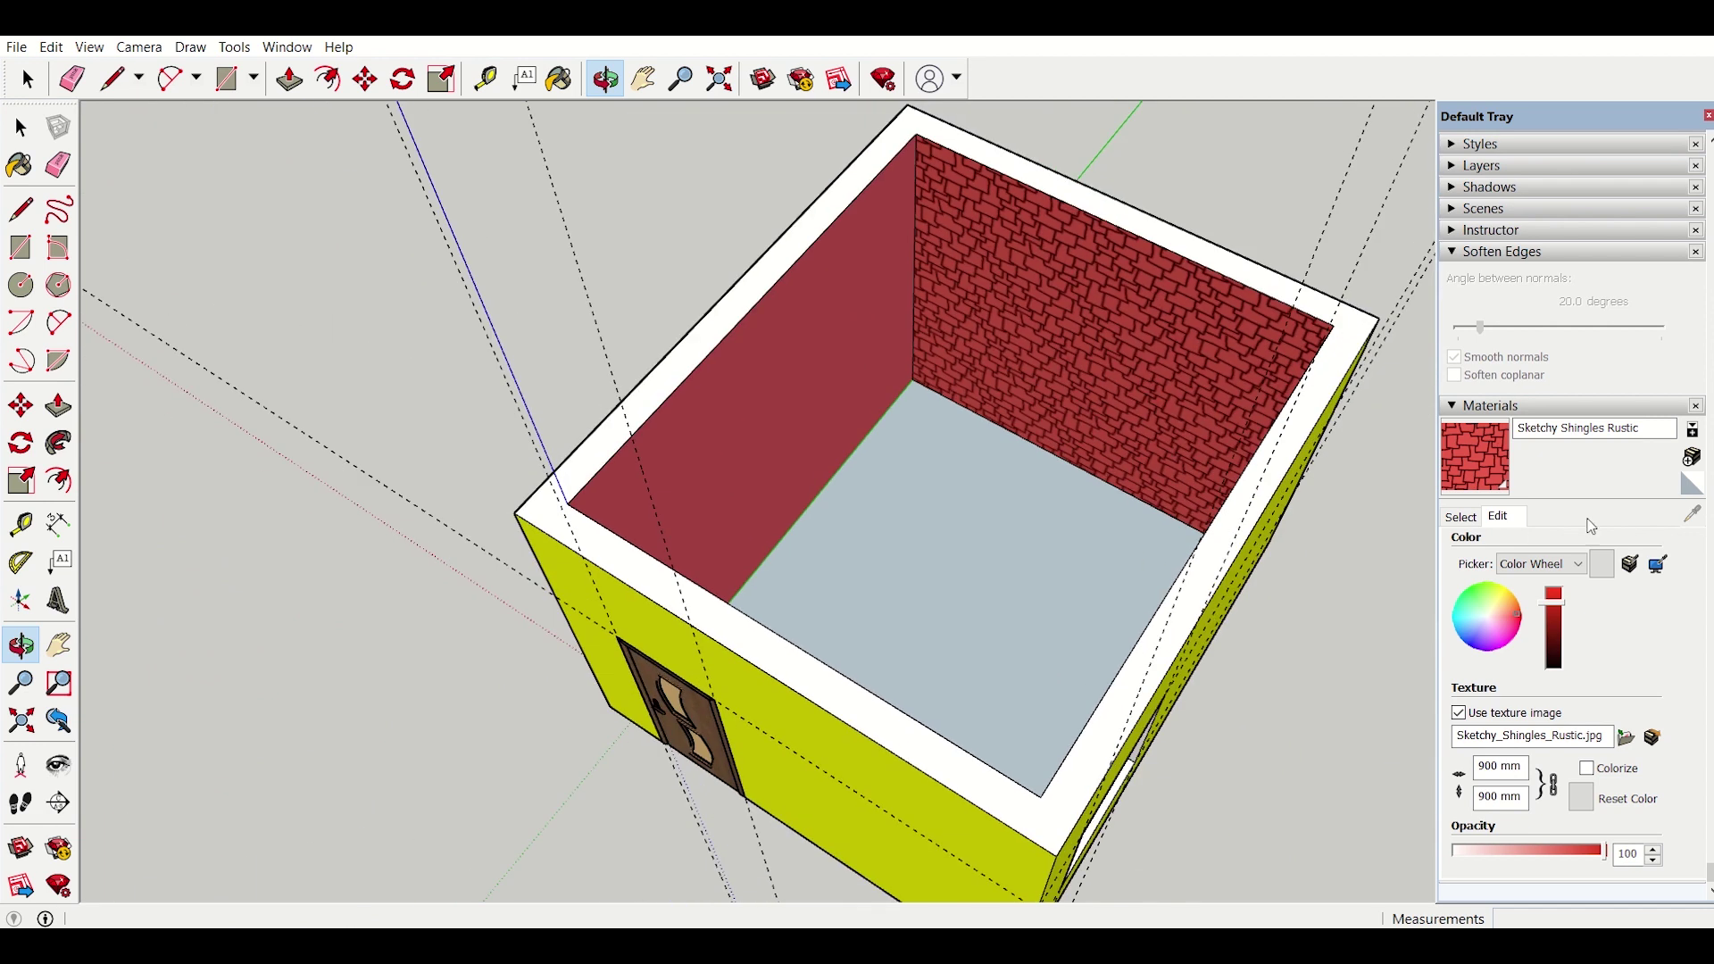
{"action": "left_click", "coordinate": [1460, 518]}
{"action": "left_click", "coordinate": [1665, 564]}
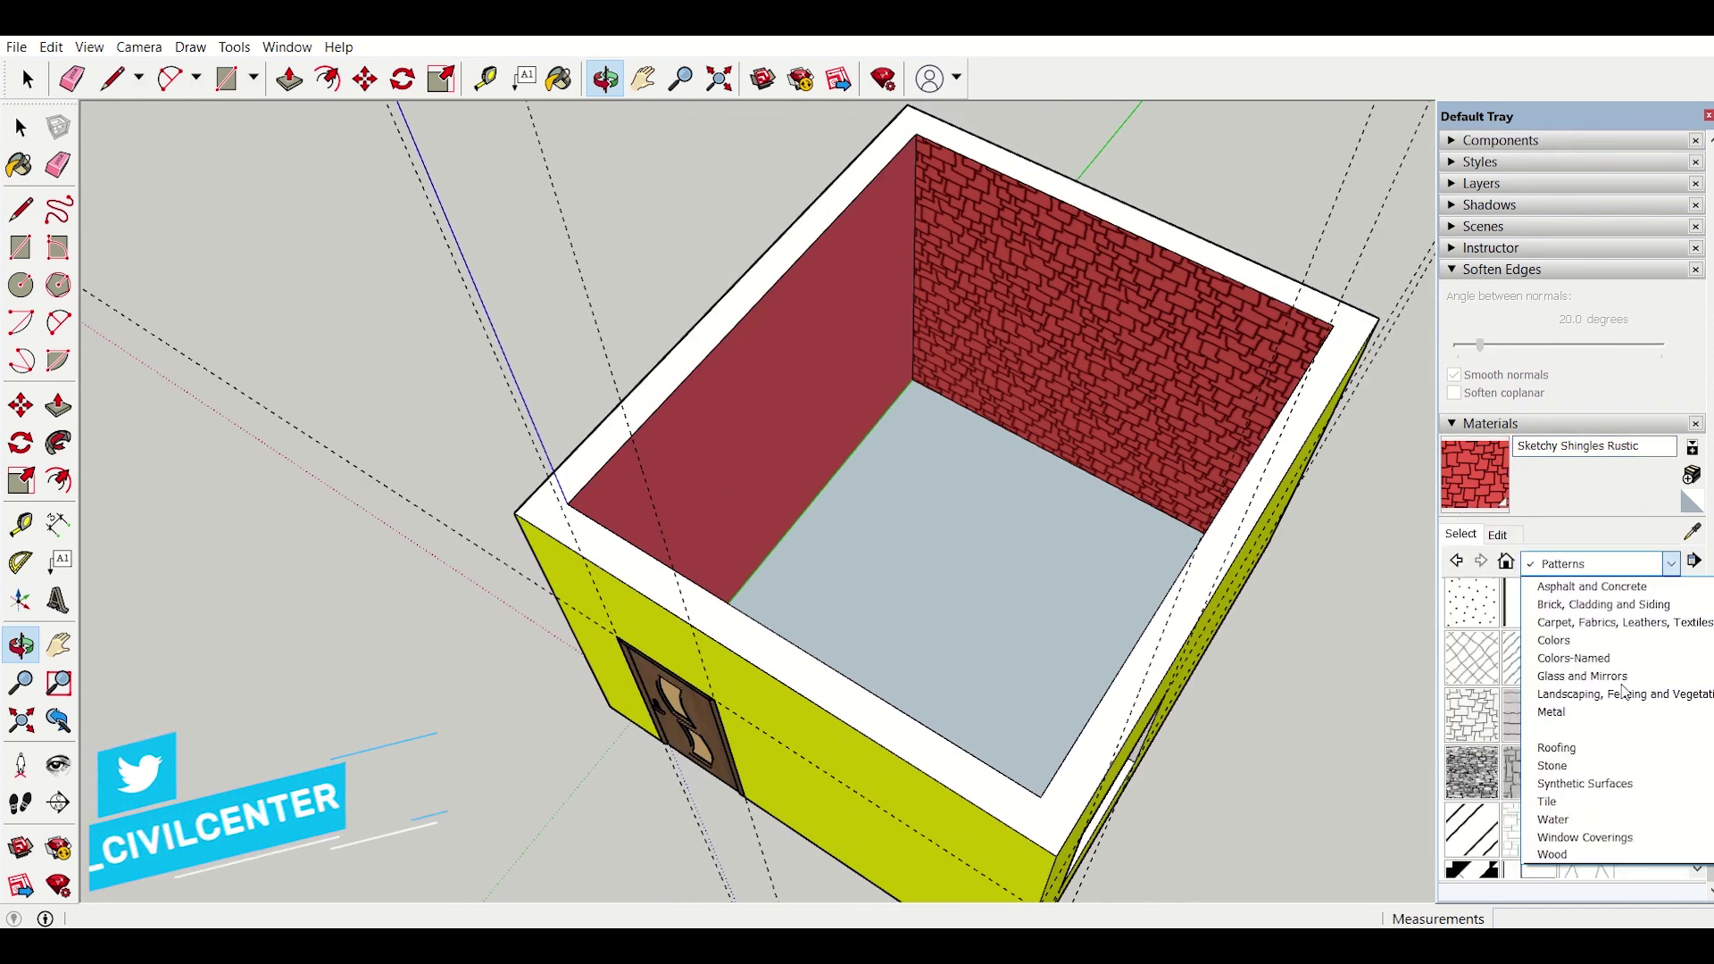
{"action": "left_click", "coordinate": [1594, 807]}
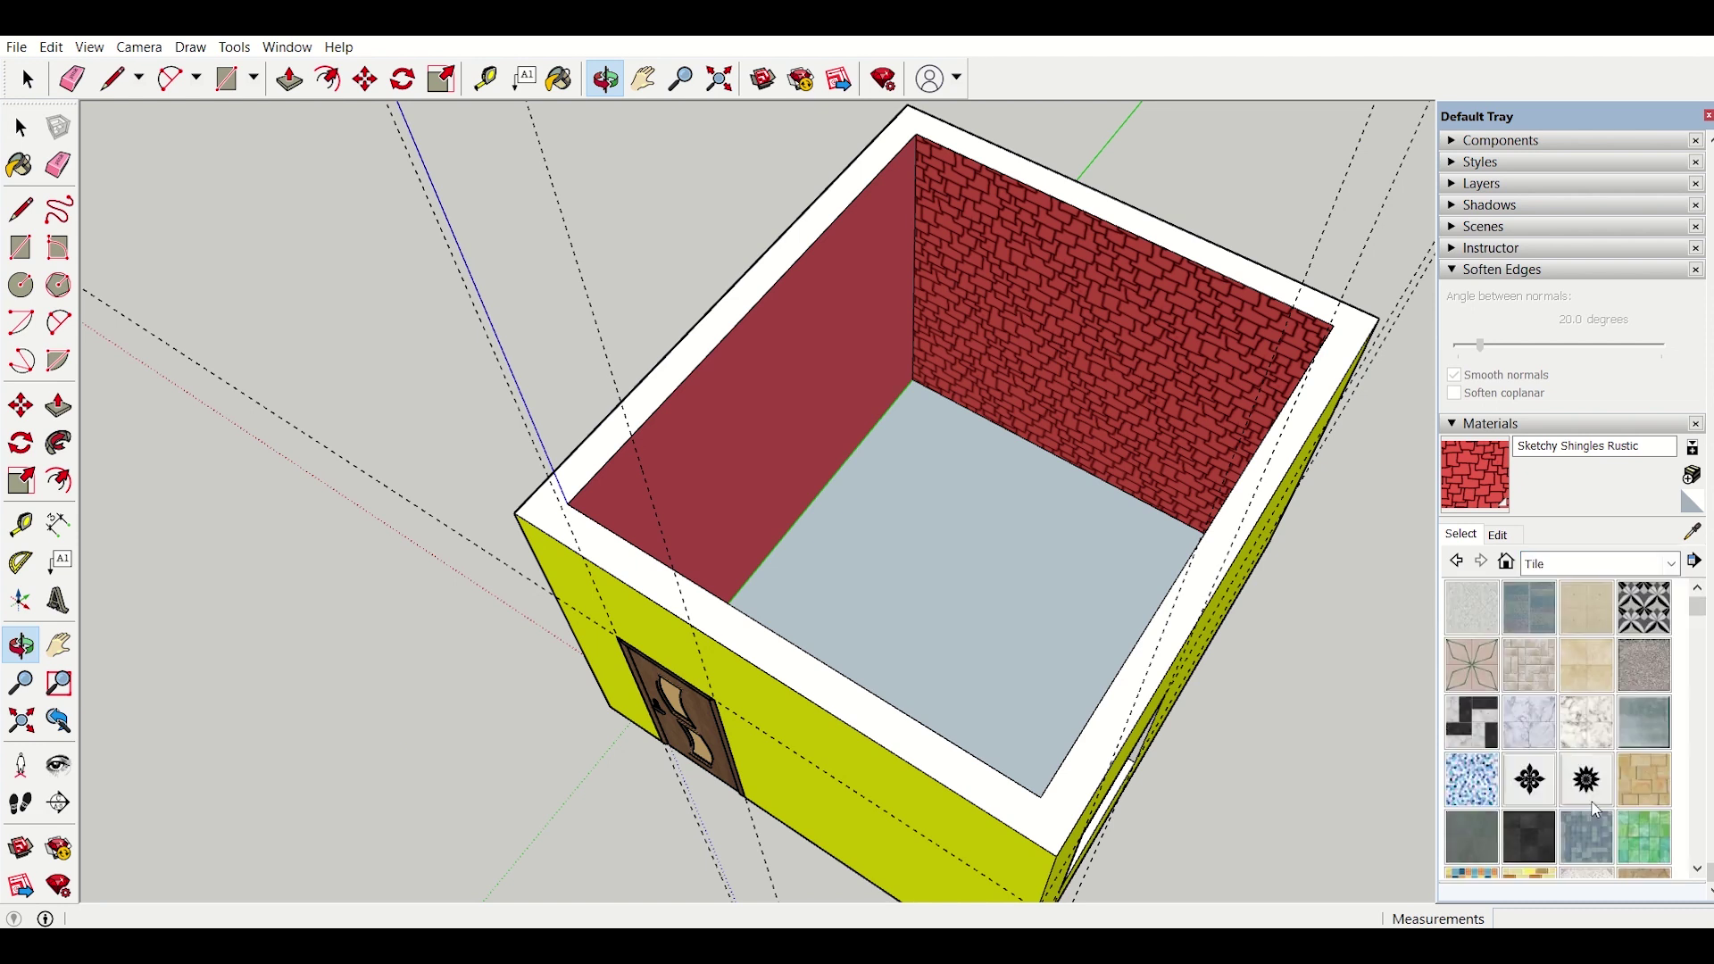
{"action": "scroll", "coordinate": [1587, 754], "scroll_direction": "down", "scroll_amount": 6}
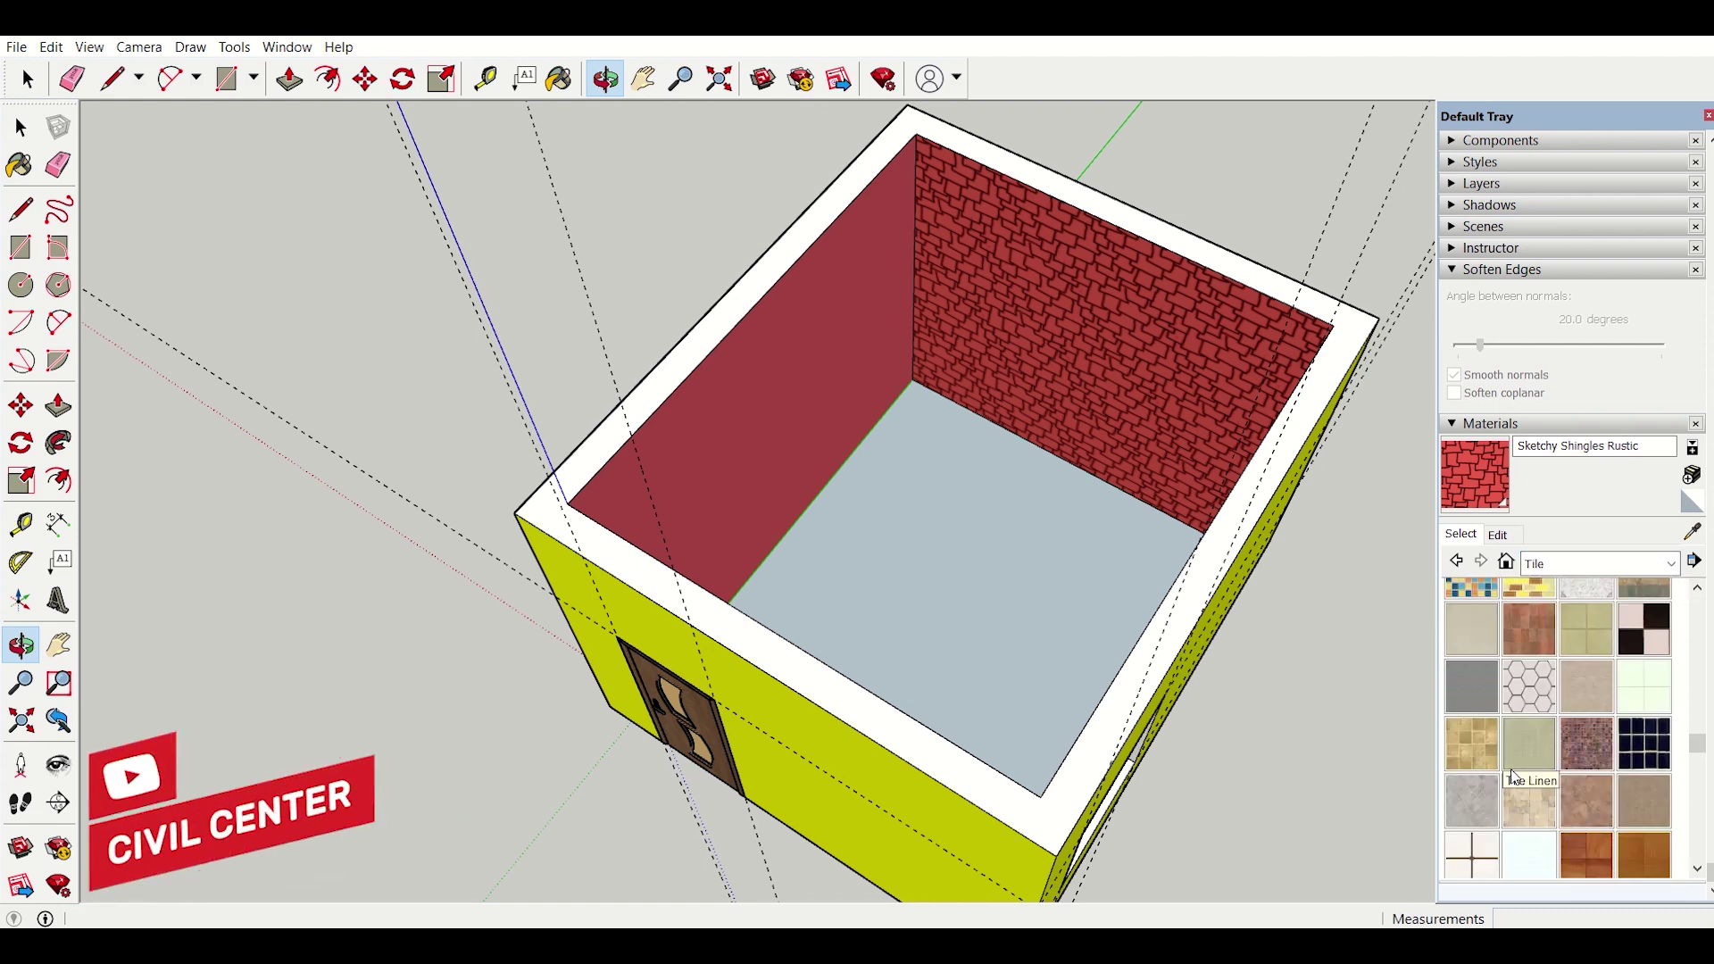
{"action": "left_click", "coordinate": [1492, 750]}
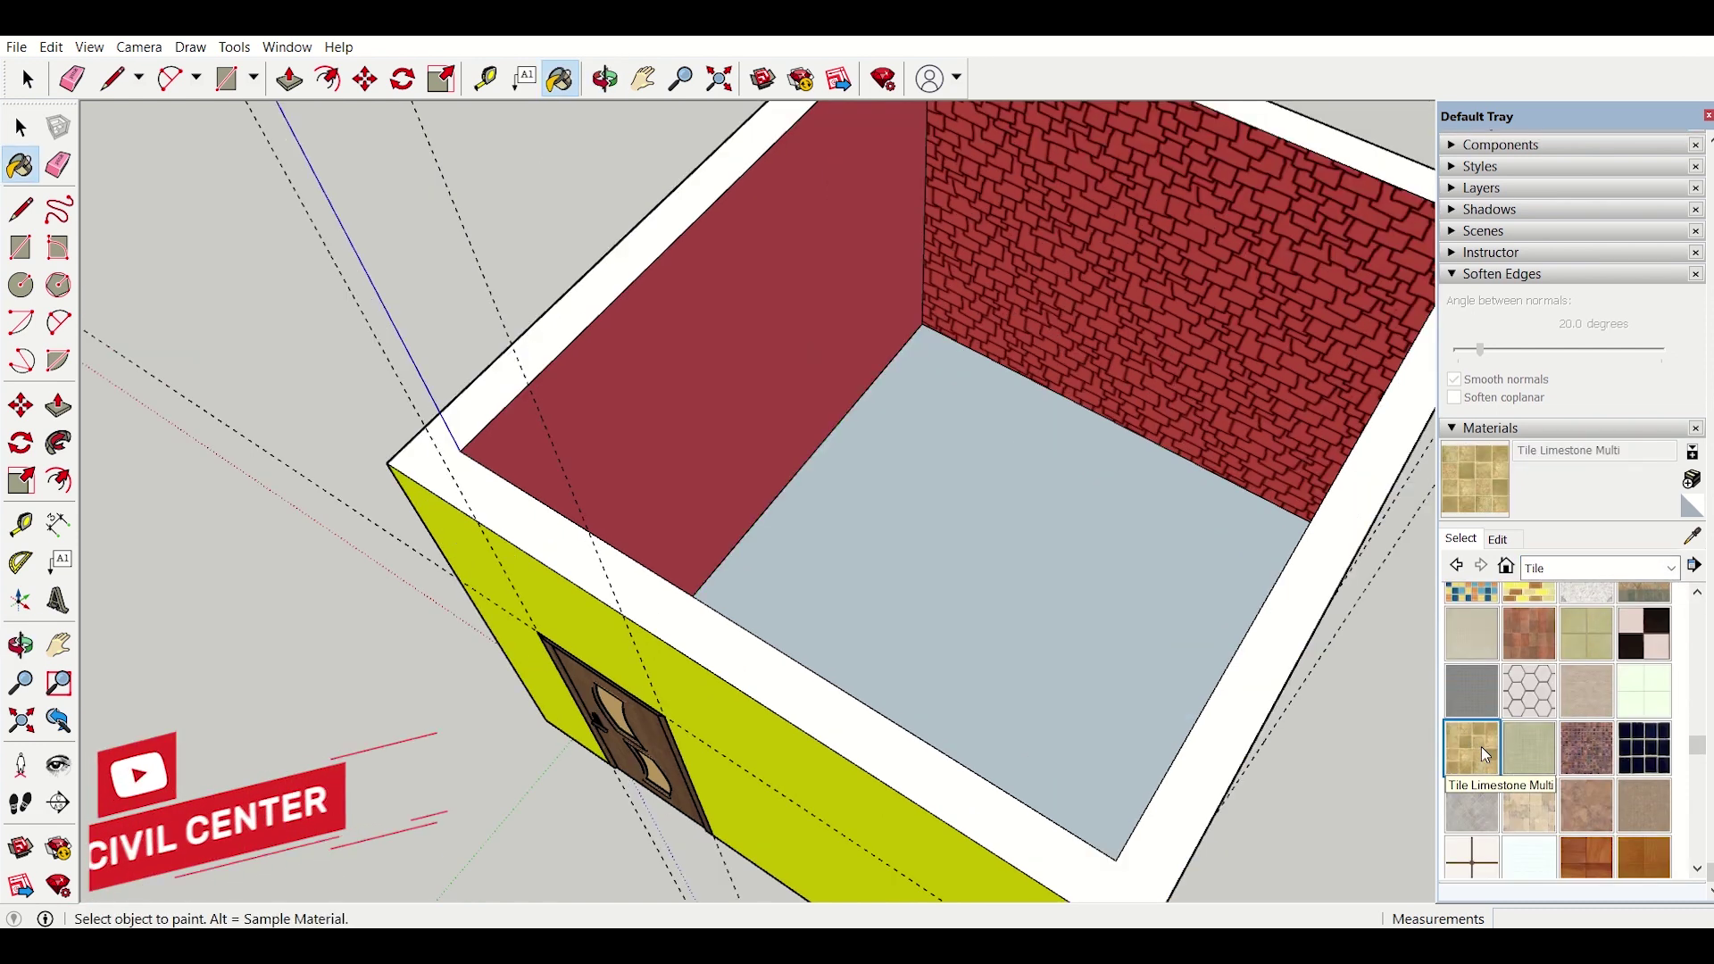
{"action": "left_click", "coordinate": [1106, 603]}
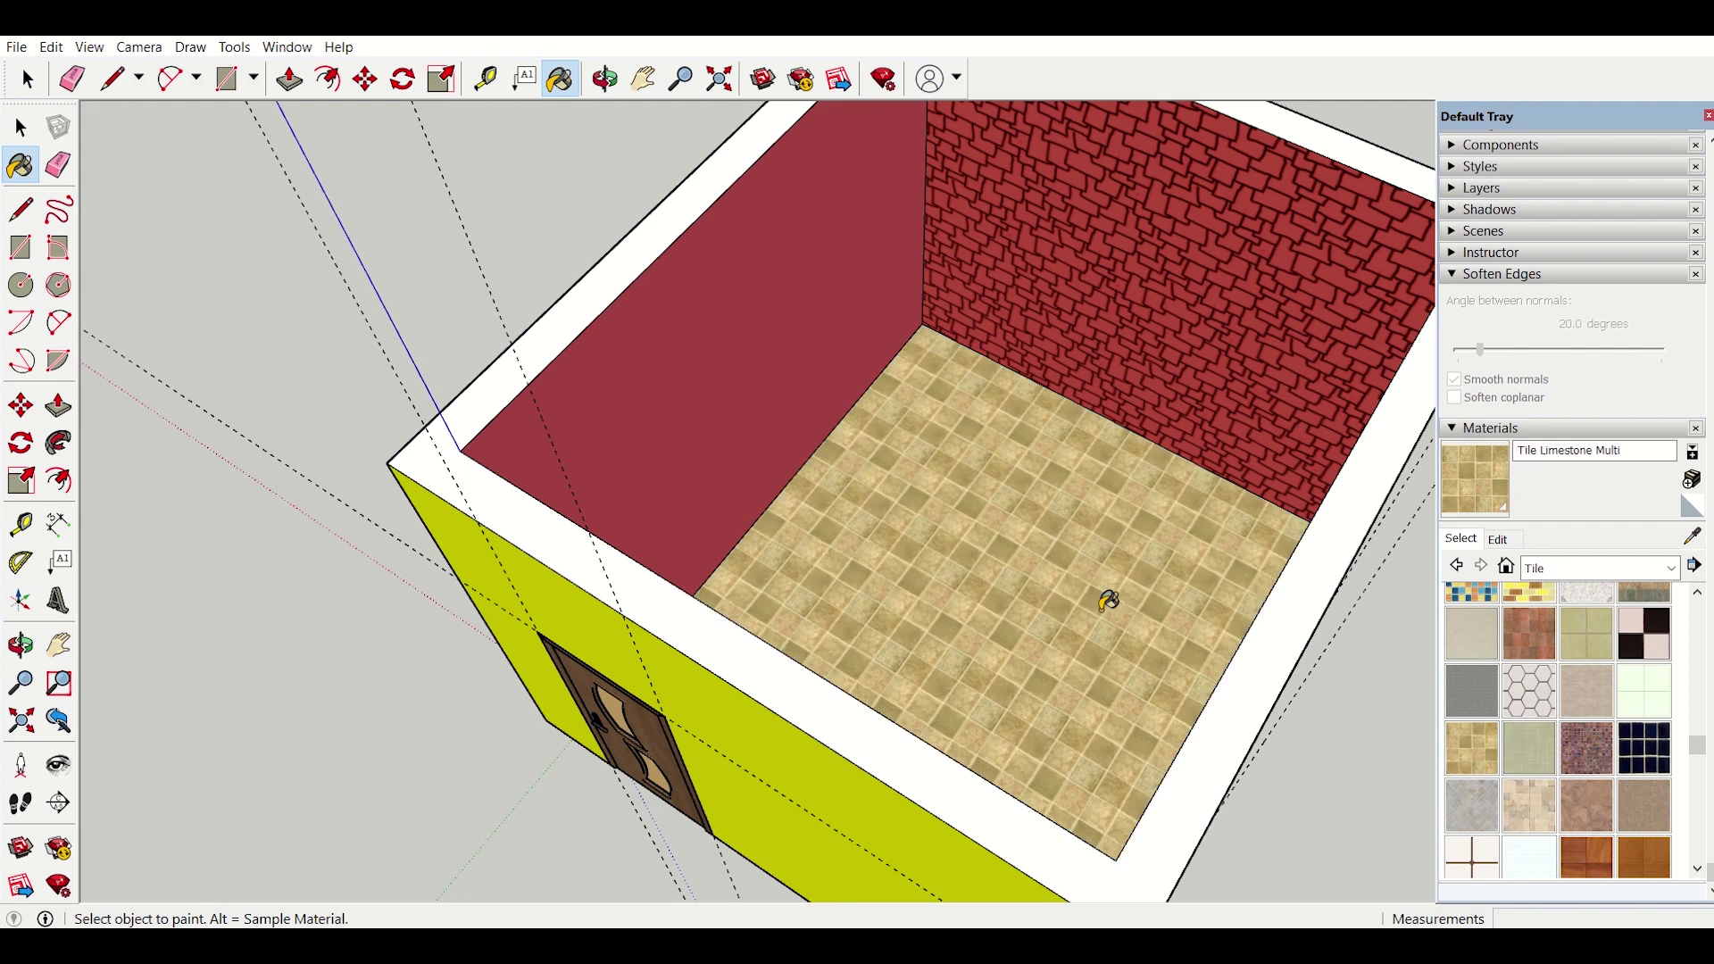
Step: Set the texture width of the floor's Tile Limestone Multi material to 610 mm
{"action": "left_click", "coordinate": [1499, 539]}
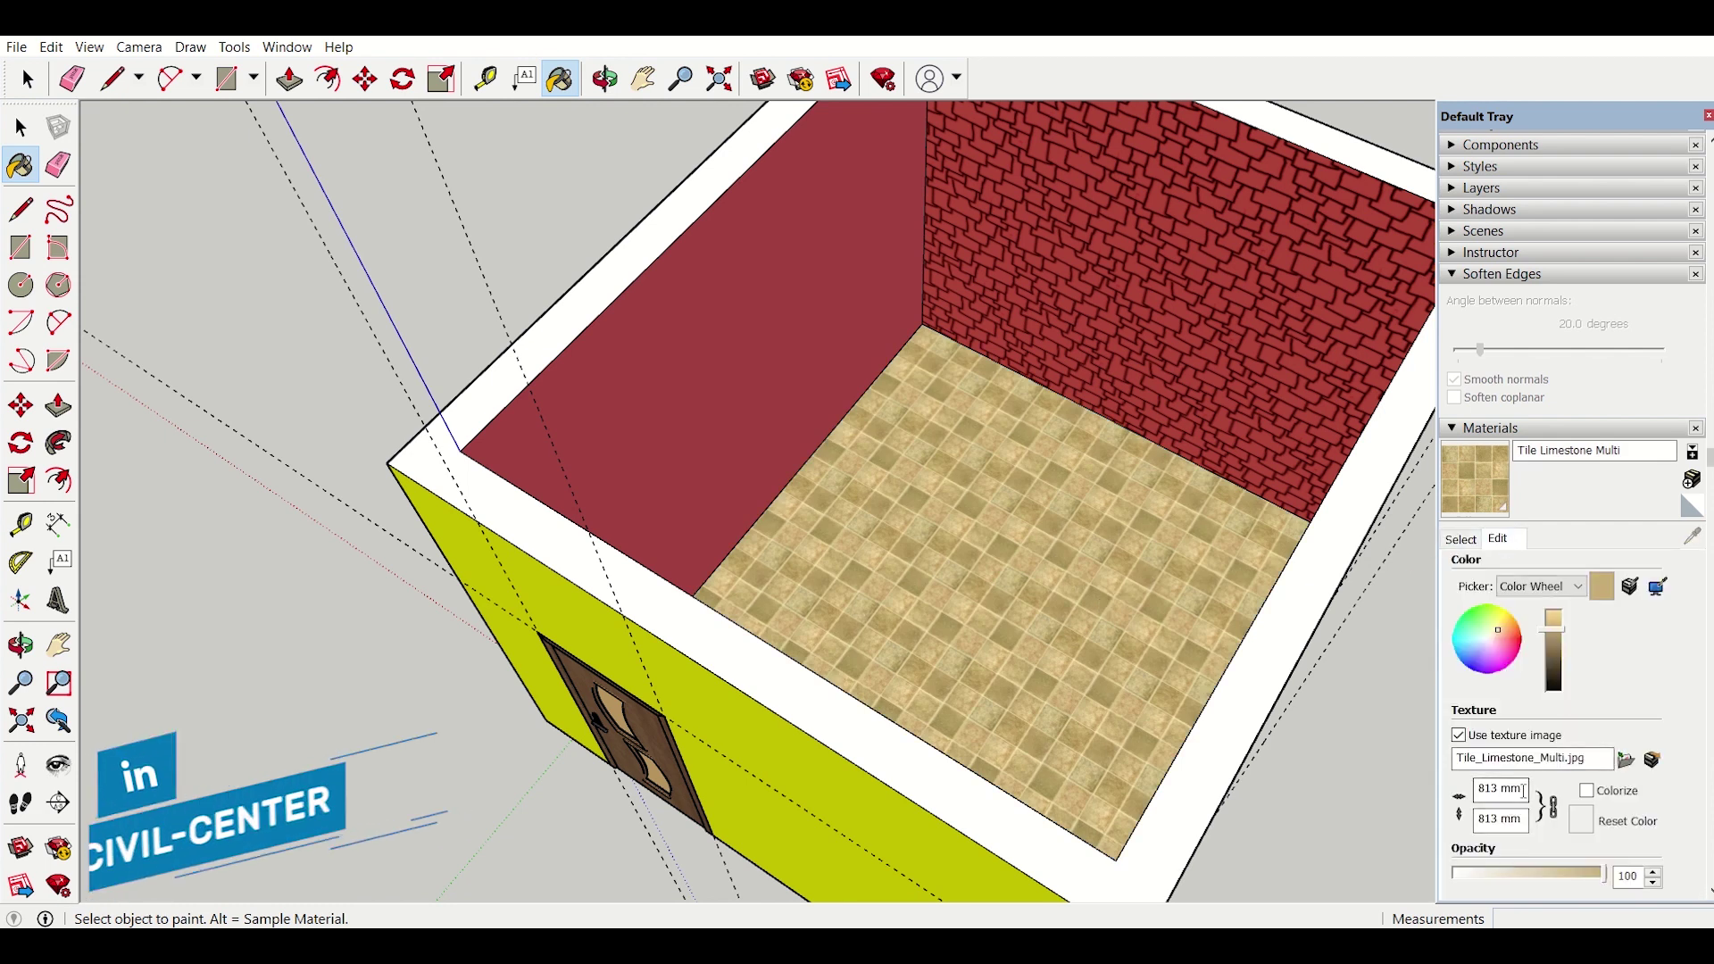
{"action": "scroll", "coordinate": [1031, 587], "scroll_direction": "up", "scroll_amount": 2}
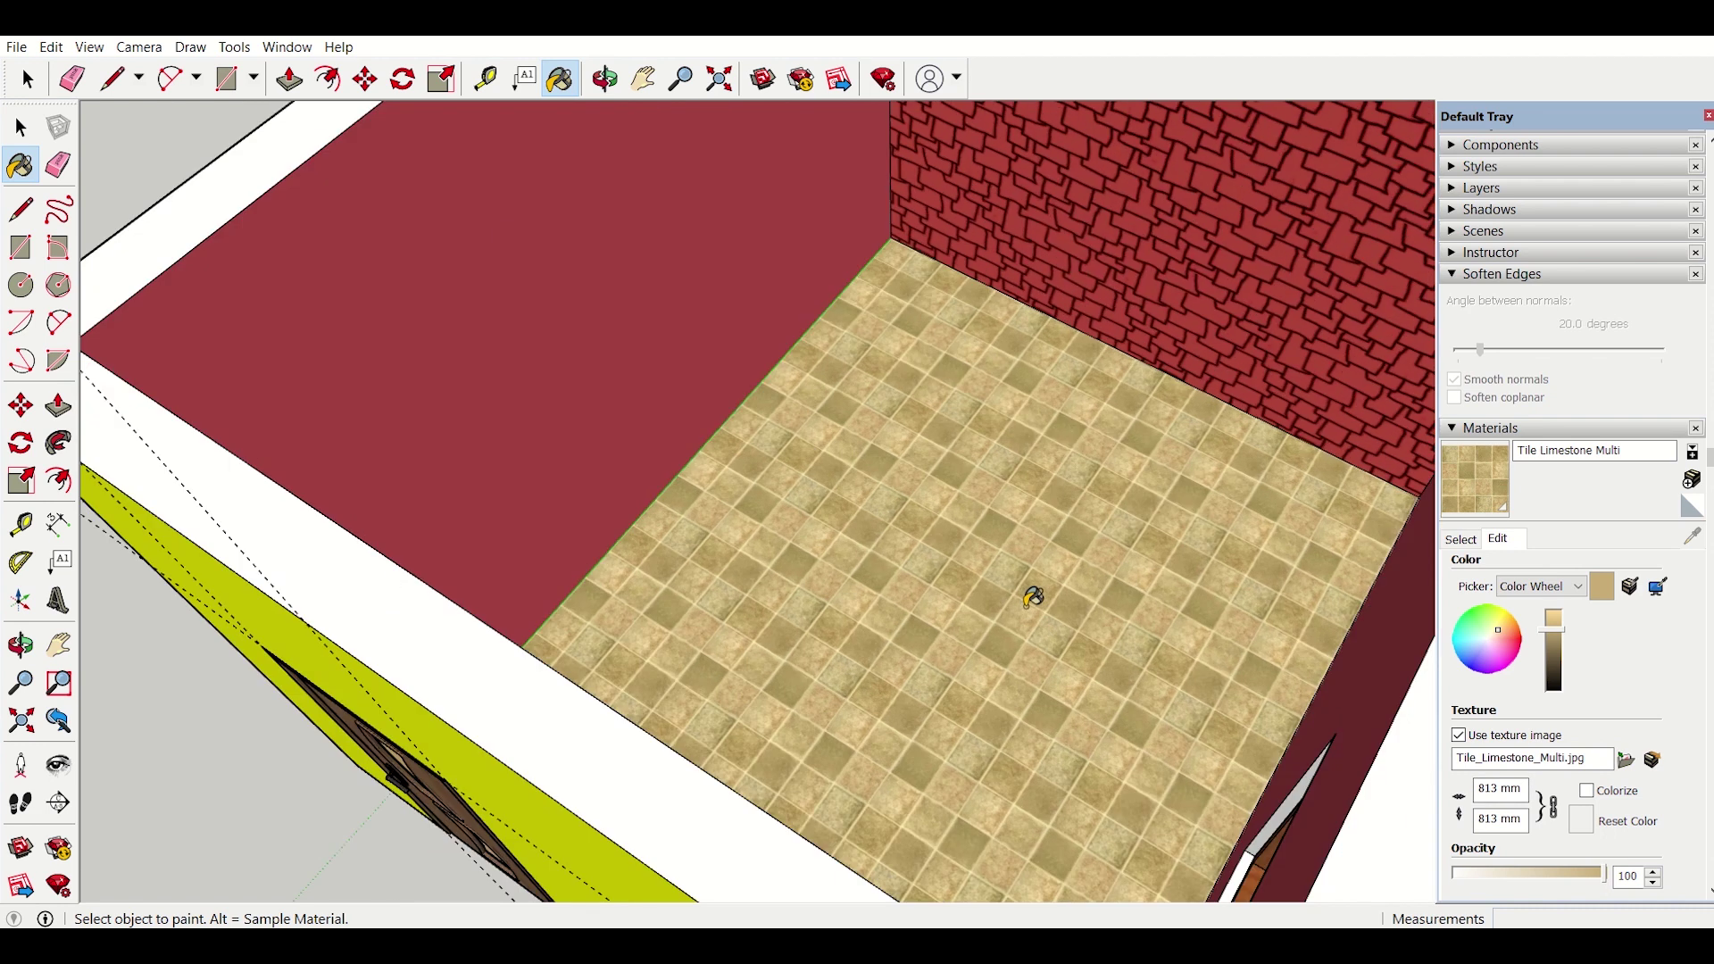
{"action": "scroll", "coordinate": [1044, 594], "scroll_direction": "down", "scroll_amount": 5}
{"action": "scroll", "coordinate": [1053, 593], "scroll_direction": "up", "scroll_amount": 4}
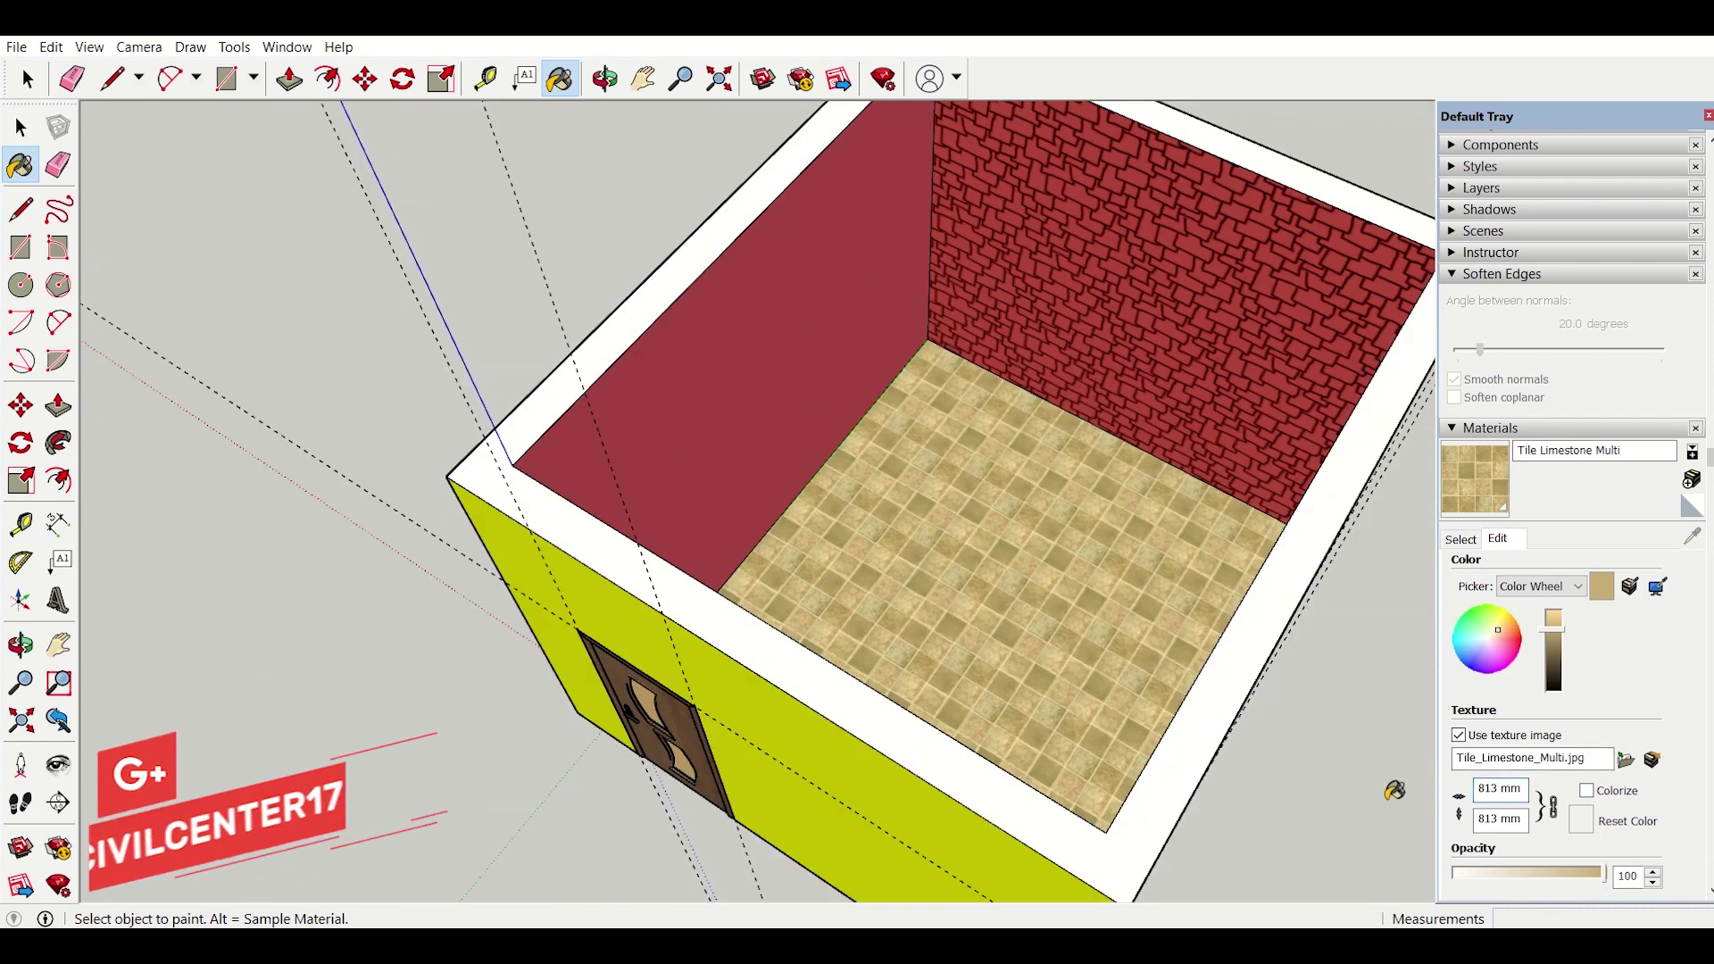
{"action": "key", "text": "BackSpace"}
{"action": "key", "text": "BackSpace"}
{"action": "key", "text": "BackSpace"}
{"action": "key", "text": "BackSpace"}
{"action": "key", "text": "BackSpace"}
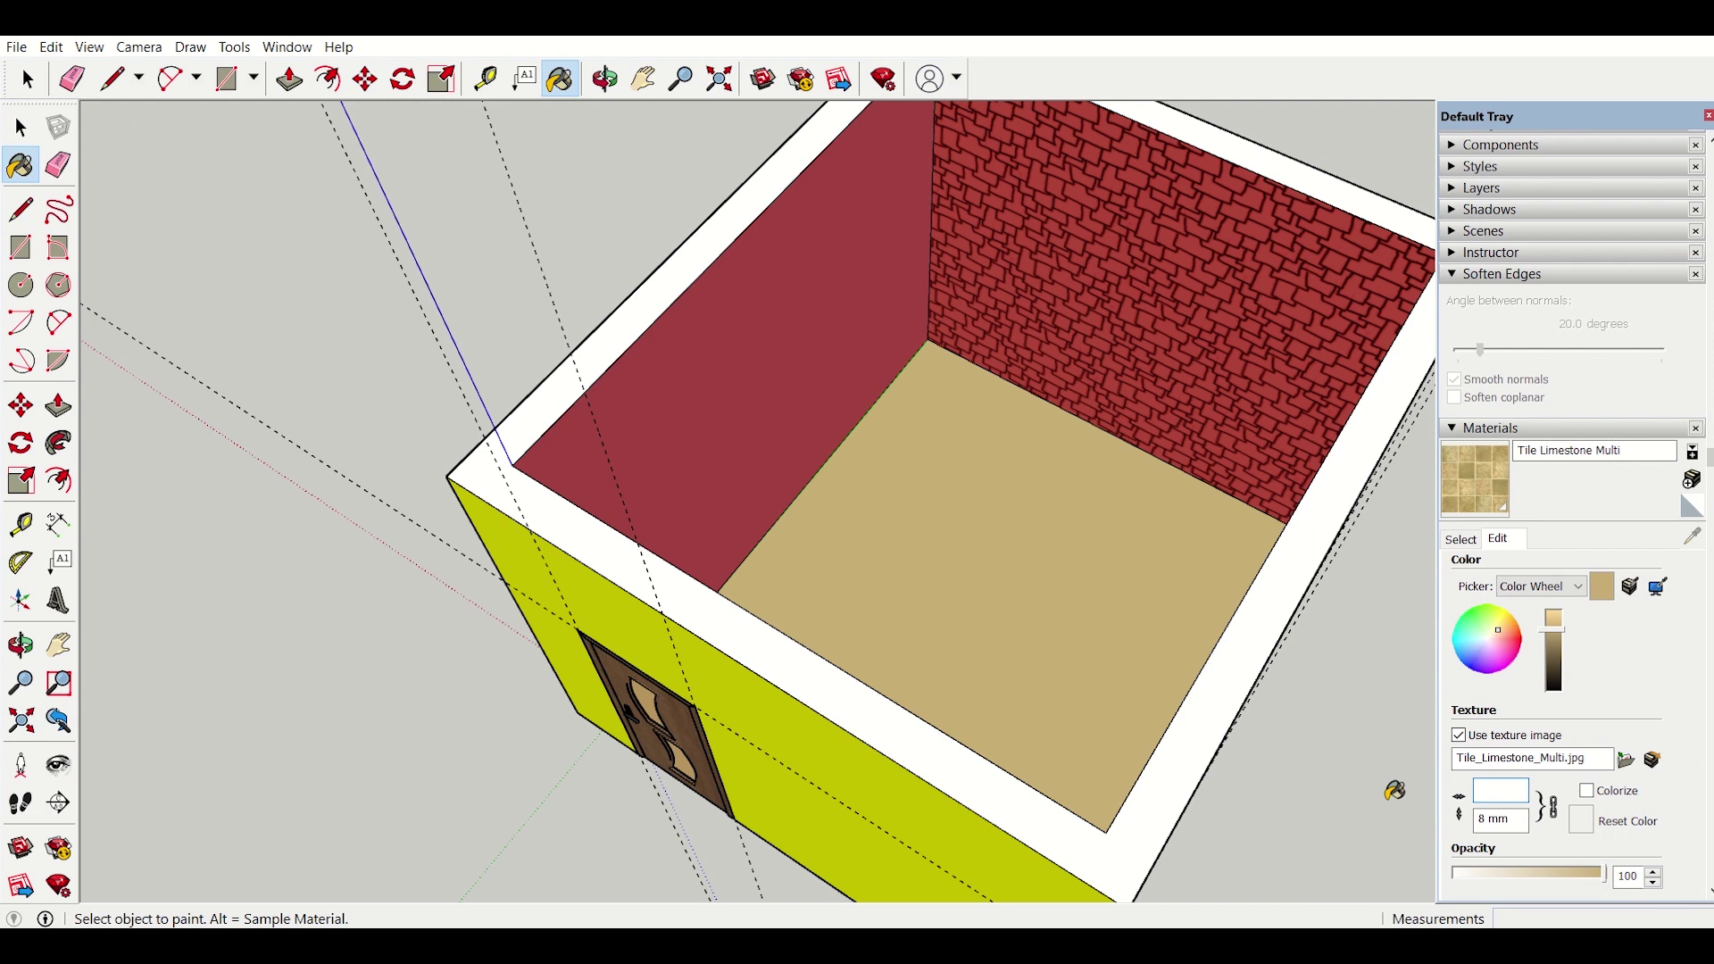
{"action": "type", "text": "610"}
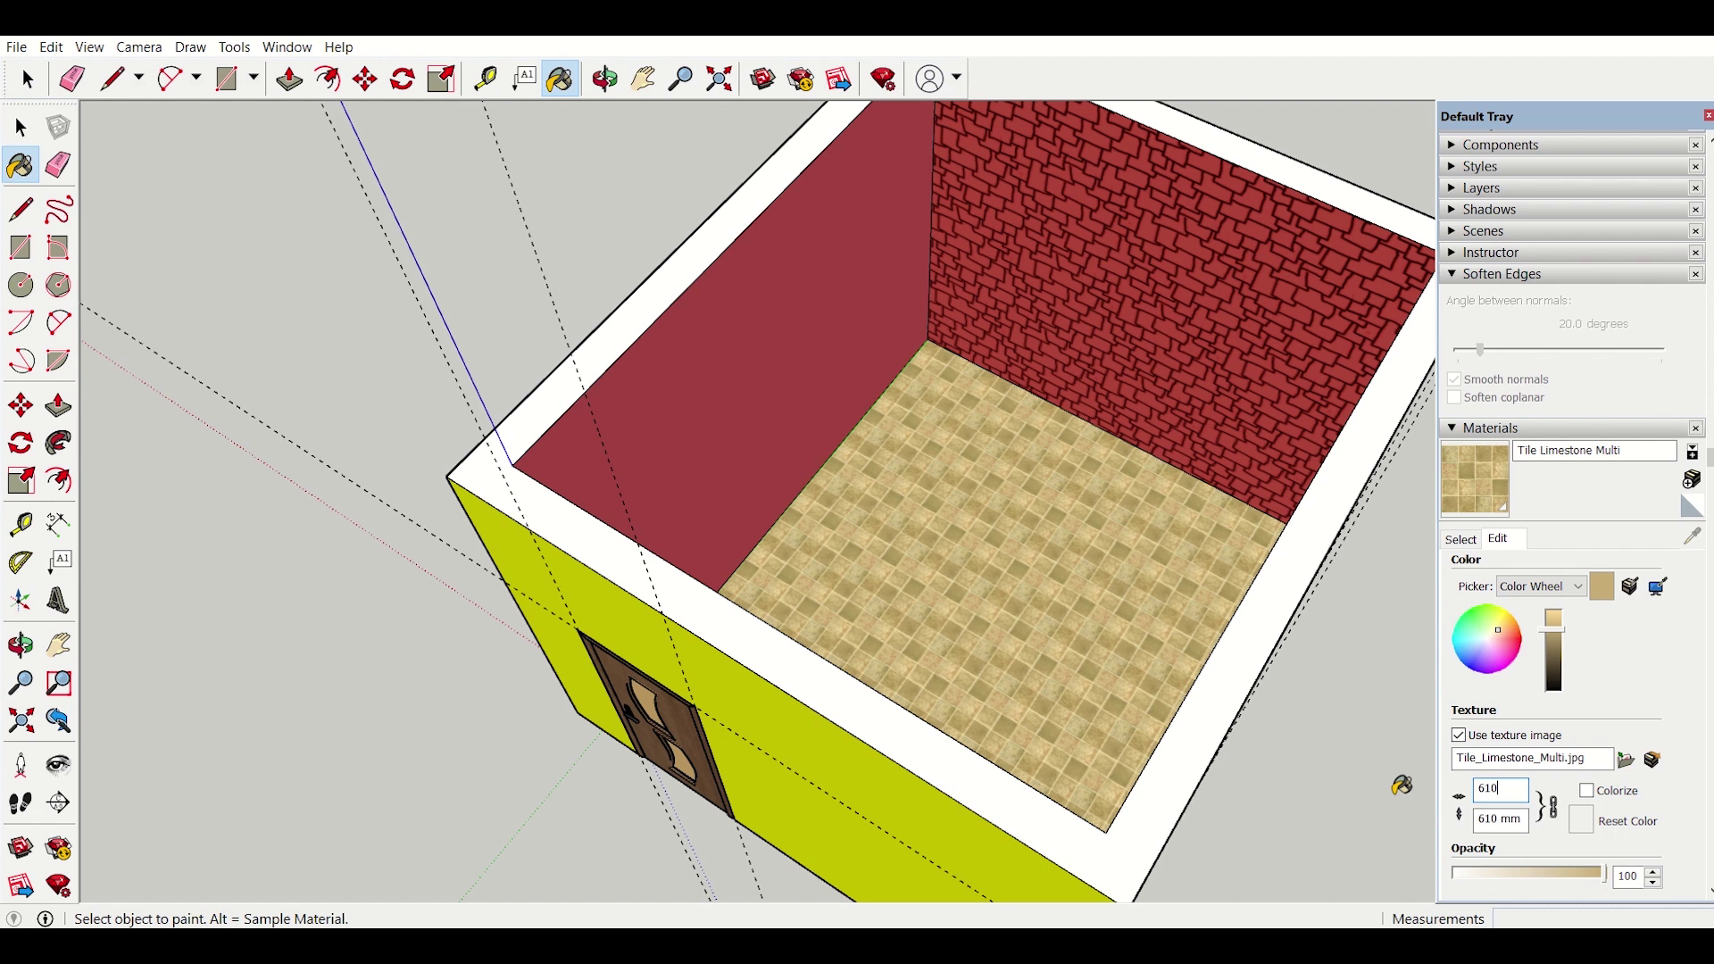
Step: Paint the inner edges of the window frame with Wood Cherry Original from the Wood collection
{"action": "scroll", "coordinate": [1282, 708], "scroll_direction": "down", "scroll_amount": 3}
{"action": "middle_click_drag", "start_coordinate": [1286, 750], "coordinate": [988, 614]}
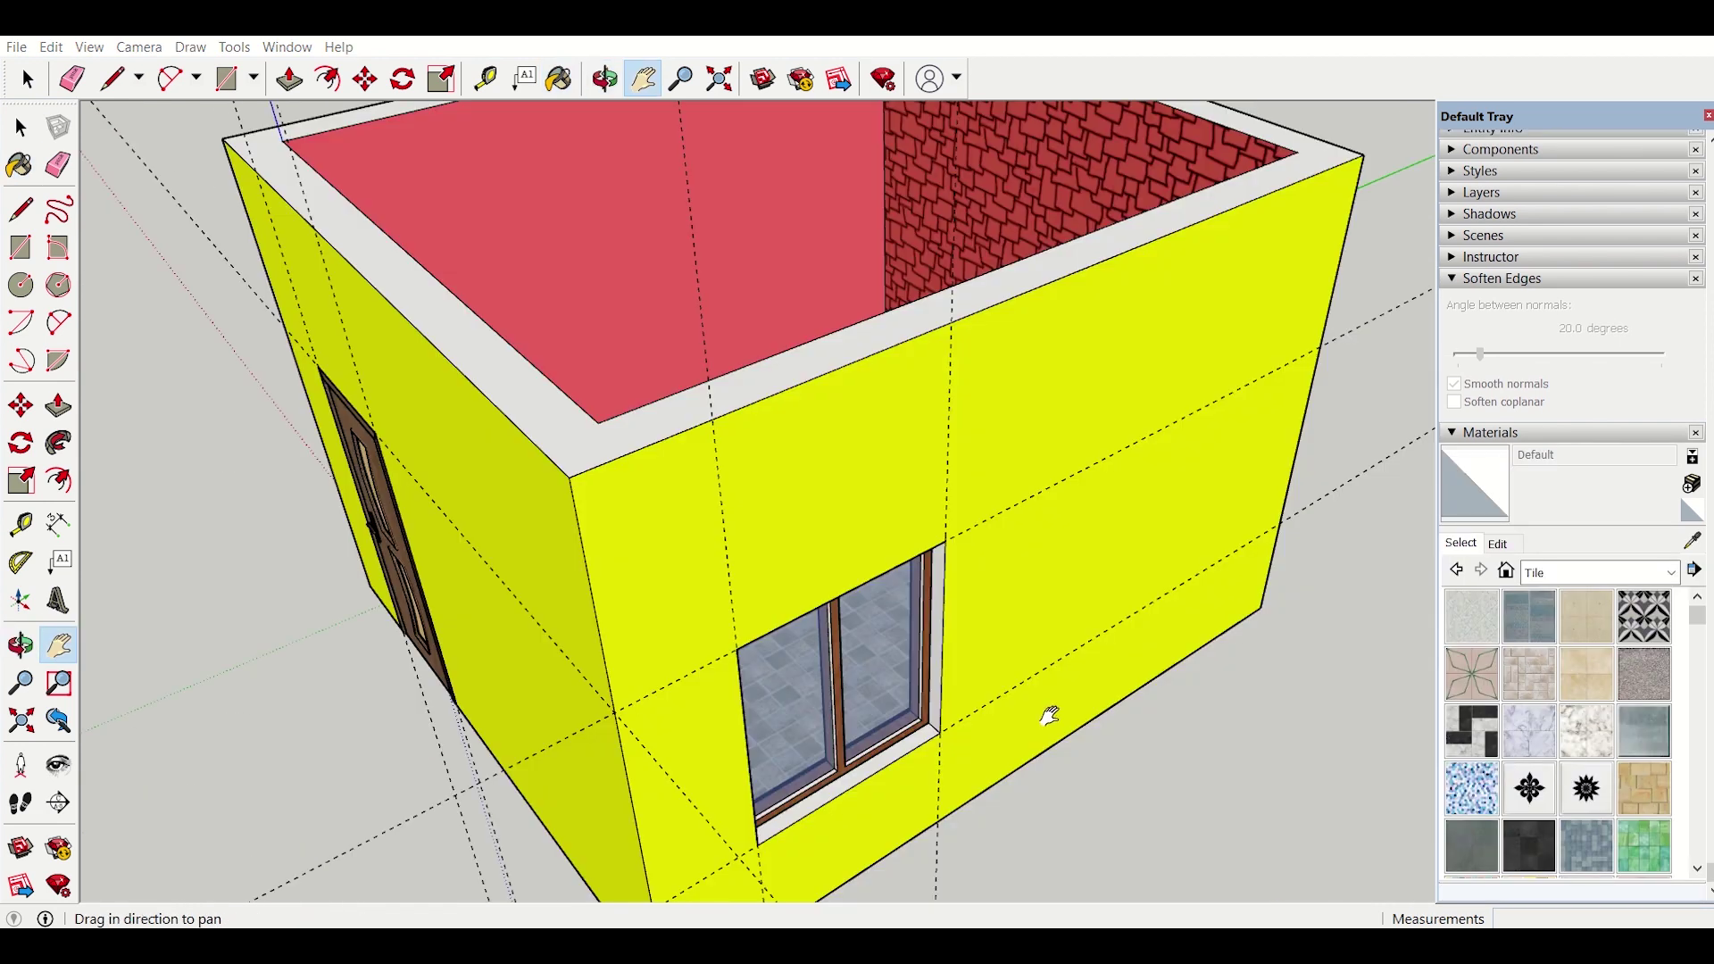
{"action": "middle_click_drag", "start_coordinate": [971, 727], "coordinate": [946, 678], "text": "shift"}
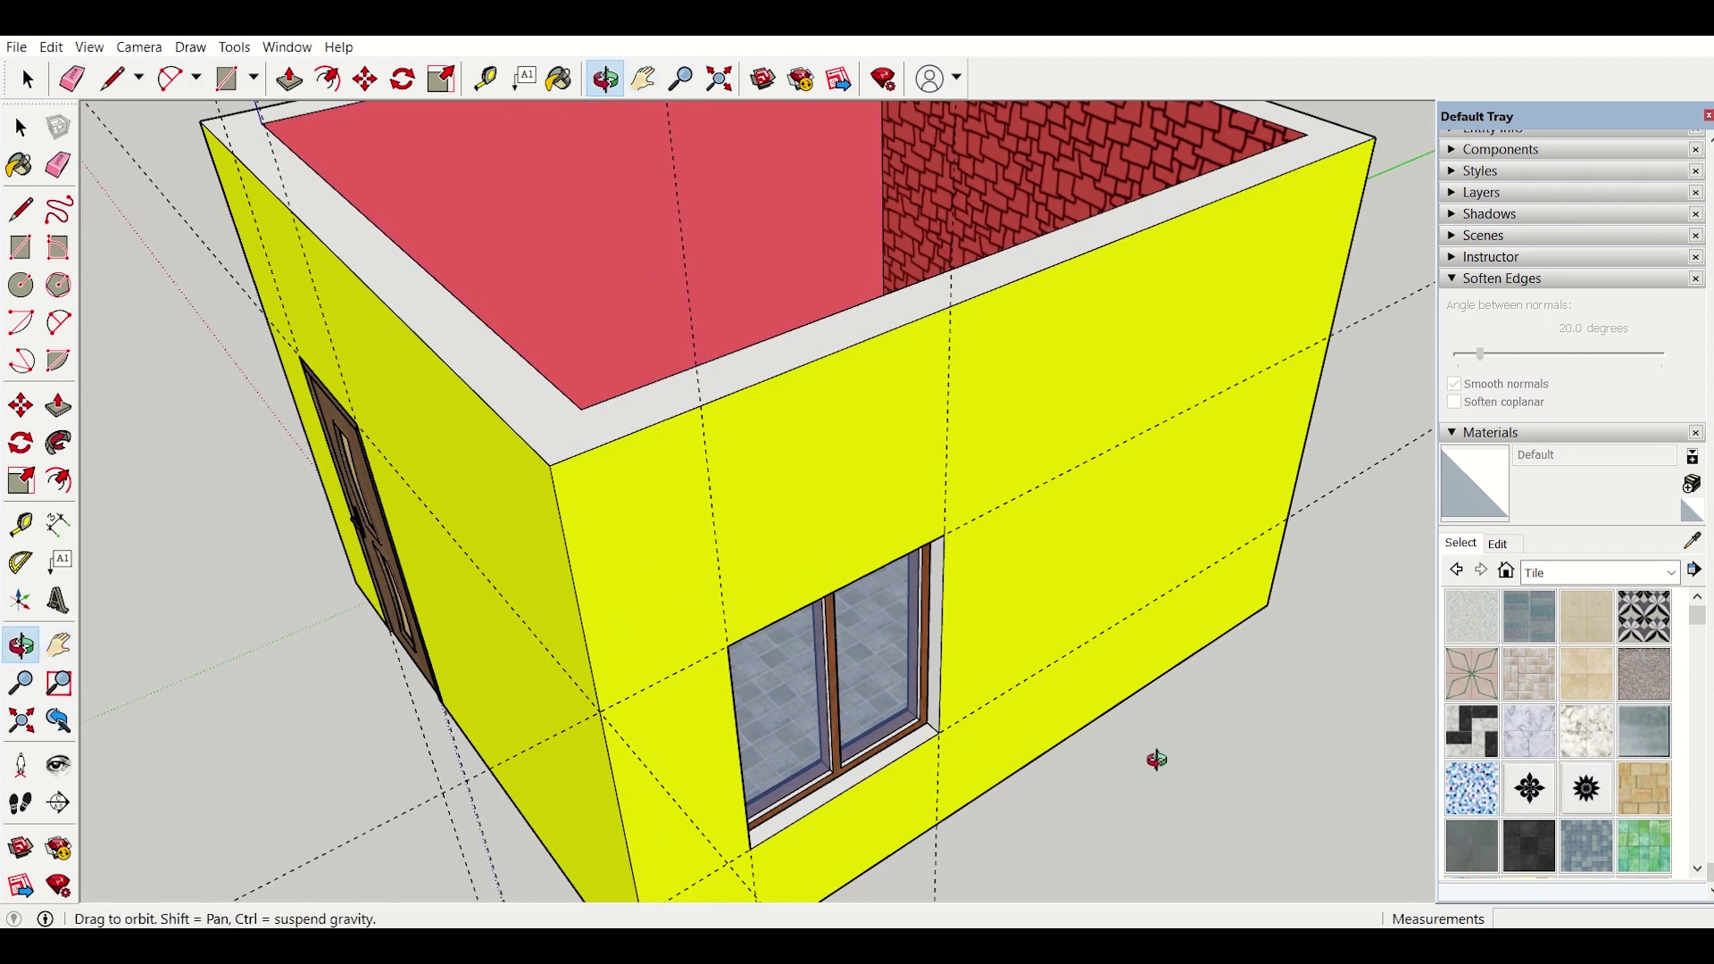
{"action": "scroll", "coordinate": [967, 708], "scroll_direction": "up", "scroll_amount": 10}
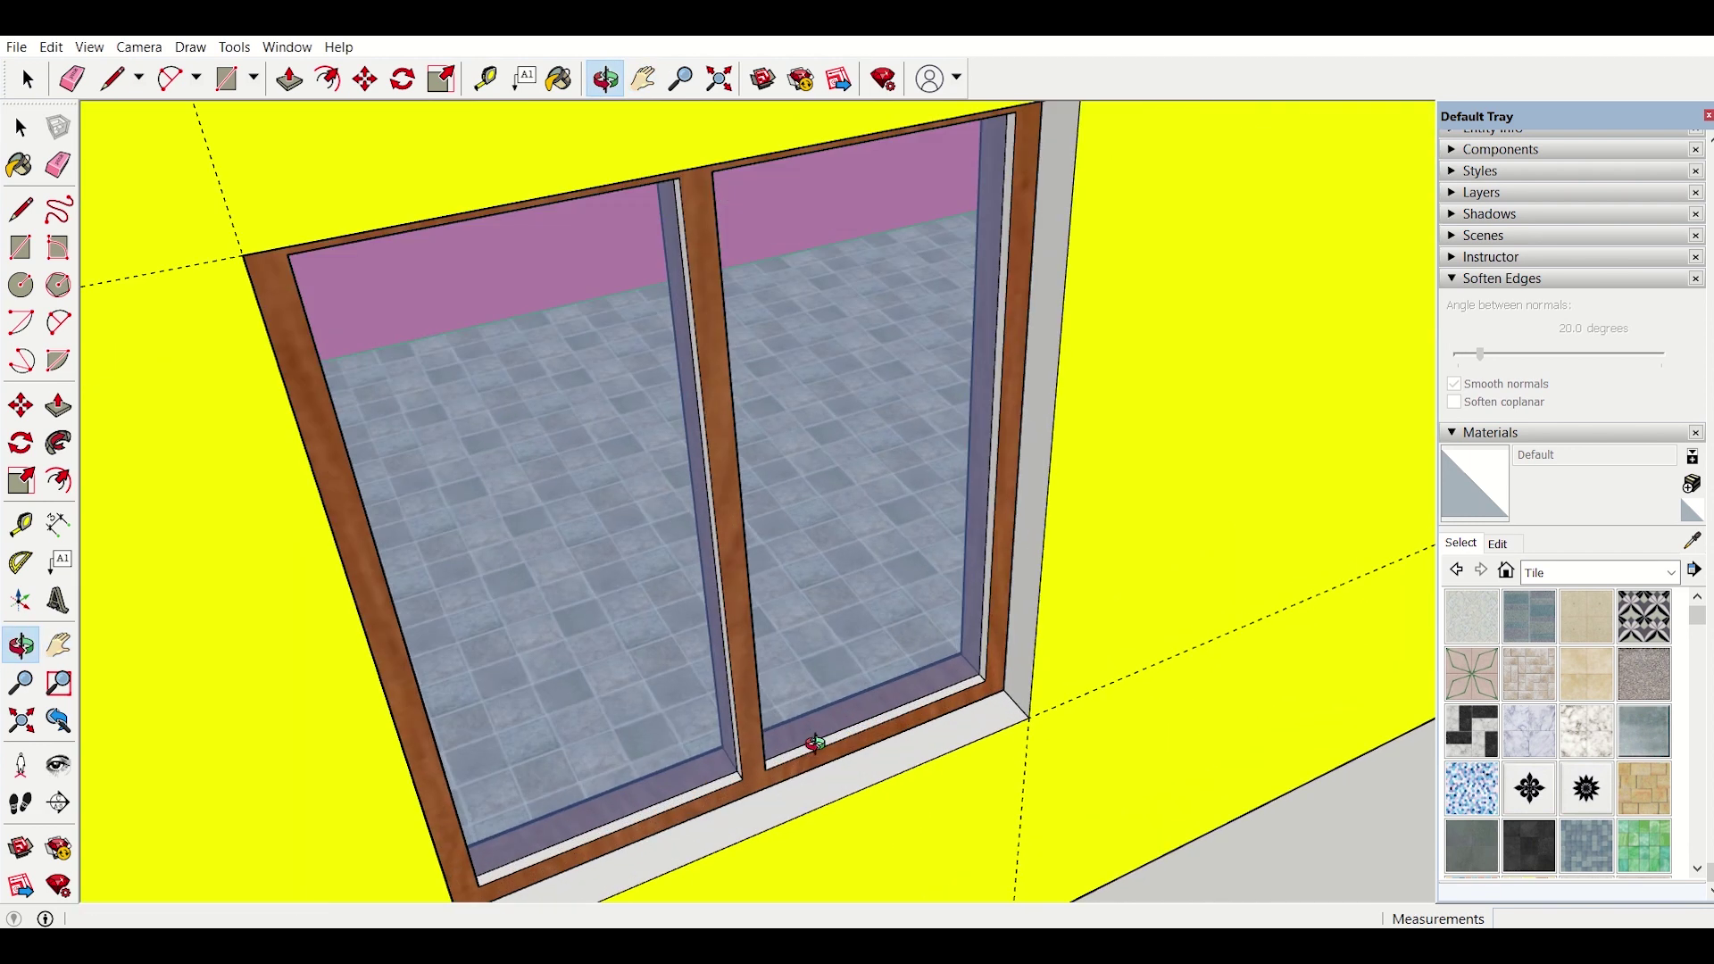
{"action": "middle_click_drag", "start_coordinate": [814, 742], "coordinate": [1107, 805]}
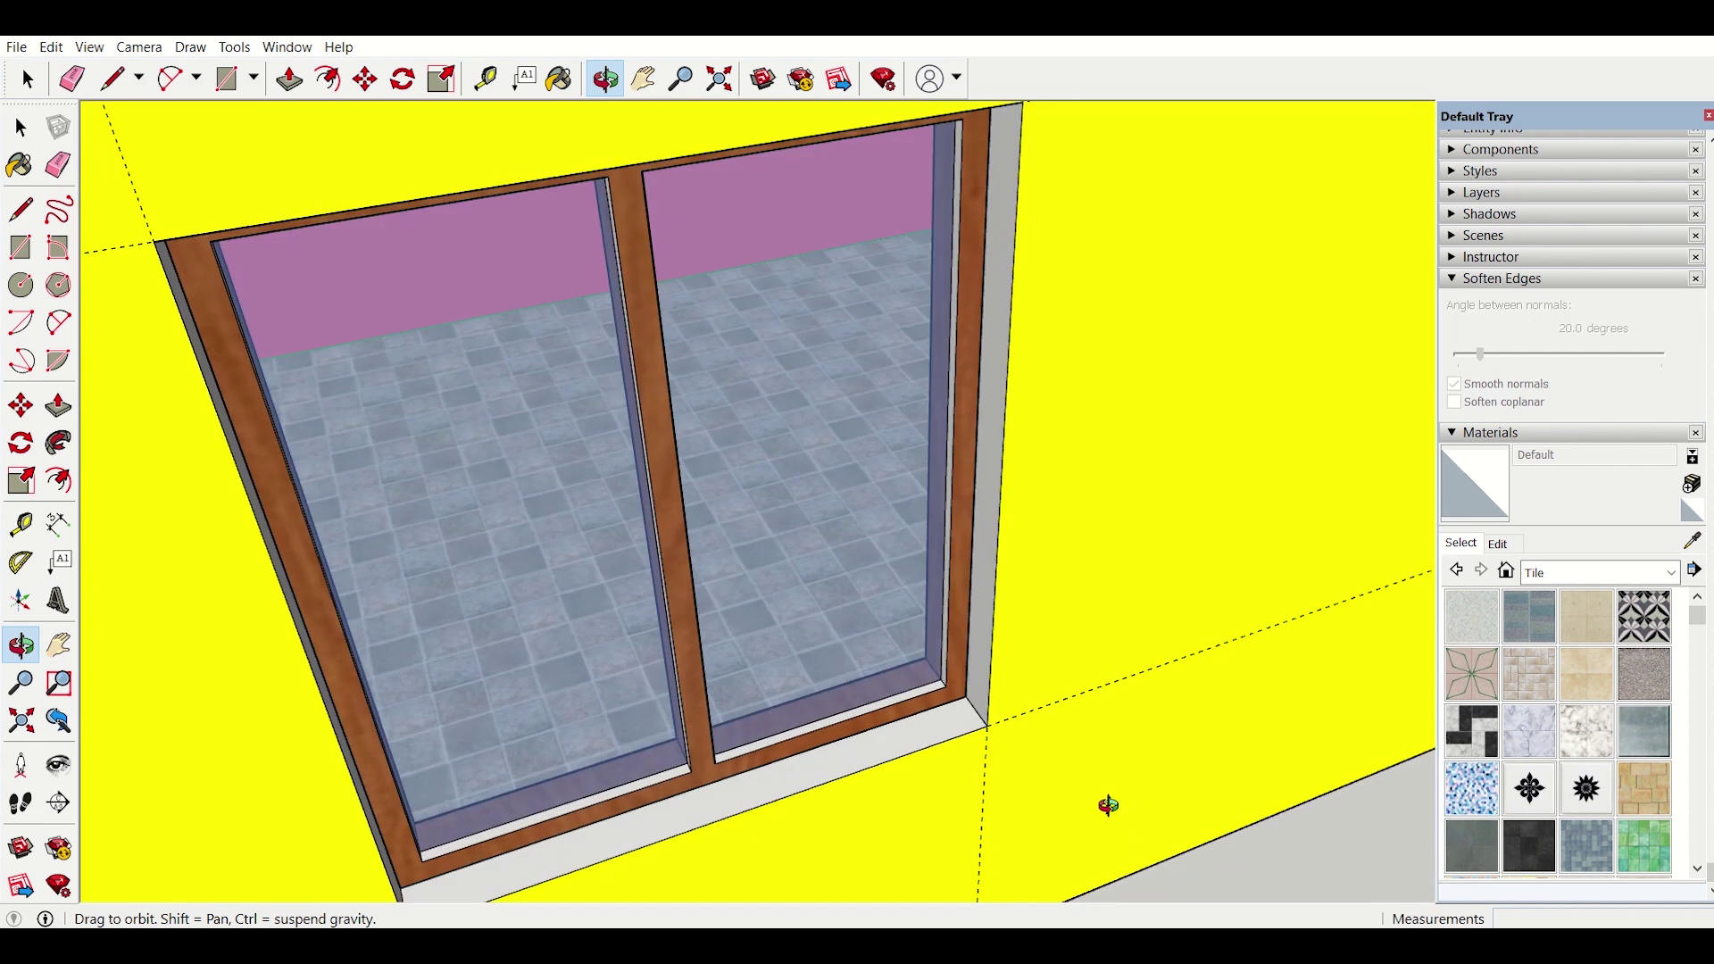
{"action": "scroll", "coordinate": [1108, 805], "scroll_direction": "down", "scroll_amount": 10}
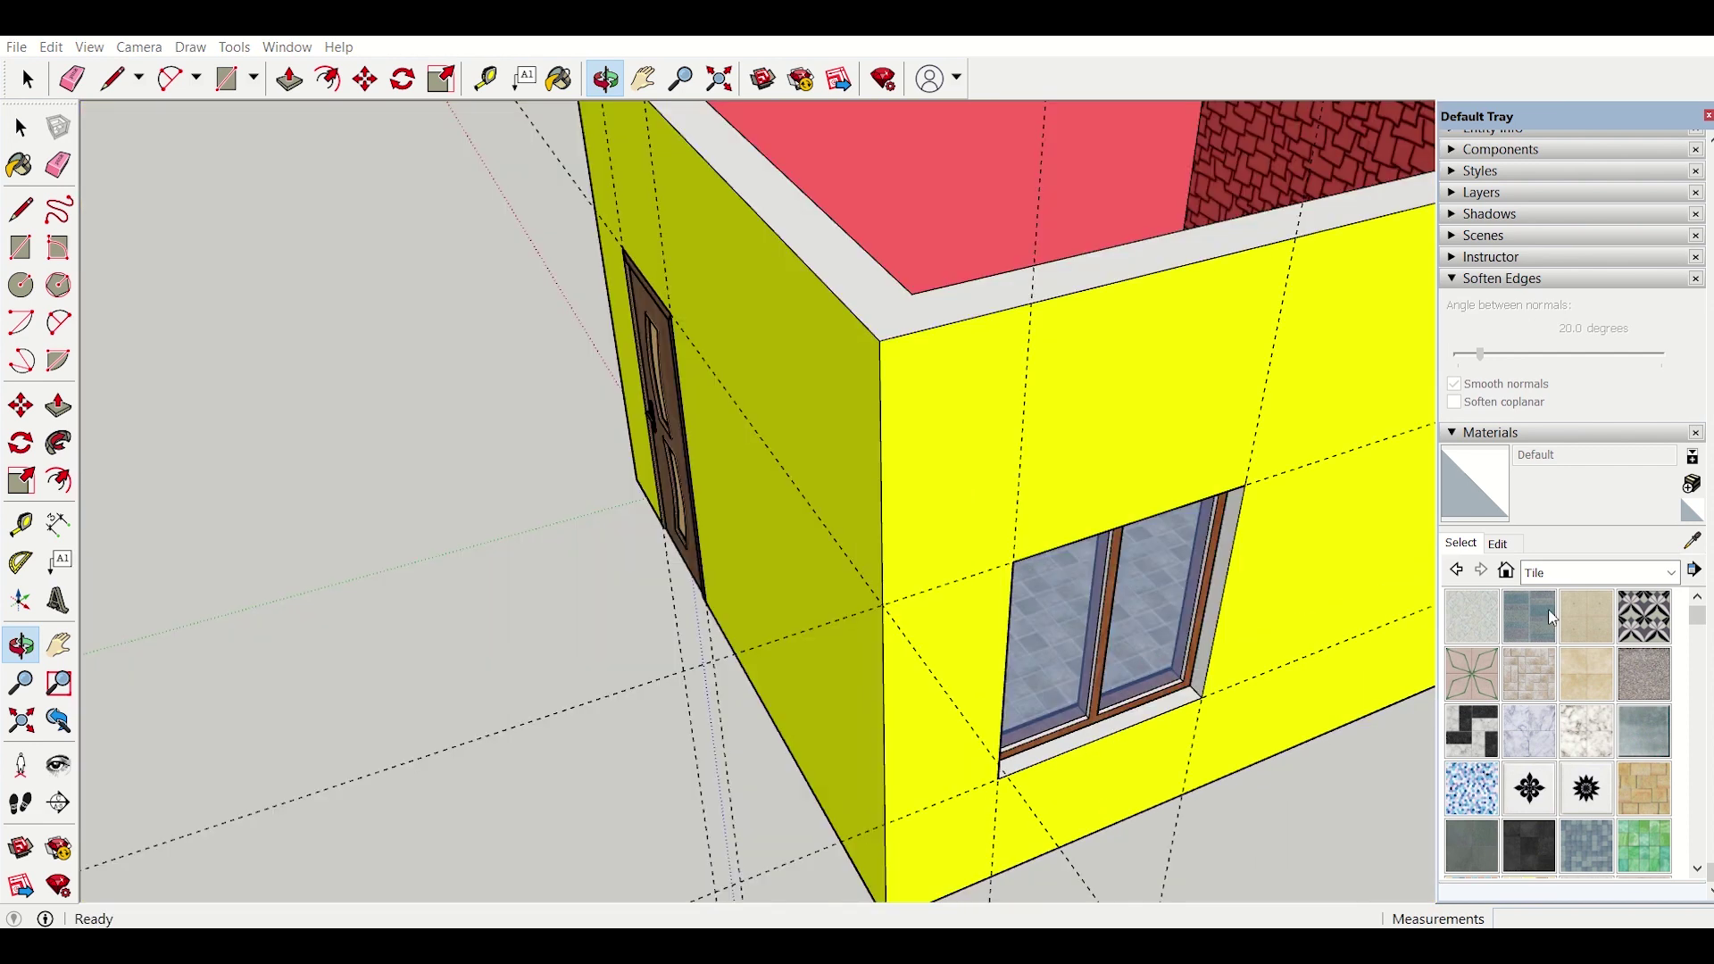
{"action": "left_click", "coordinate": [1648, 579]}
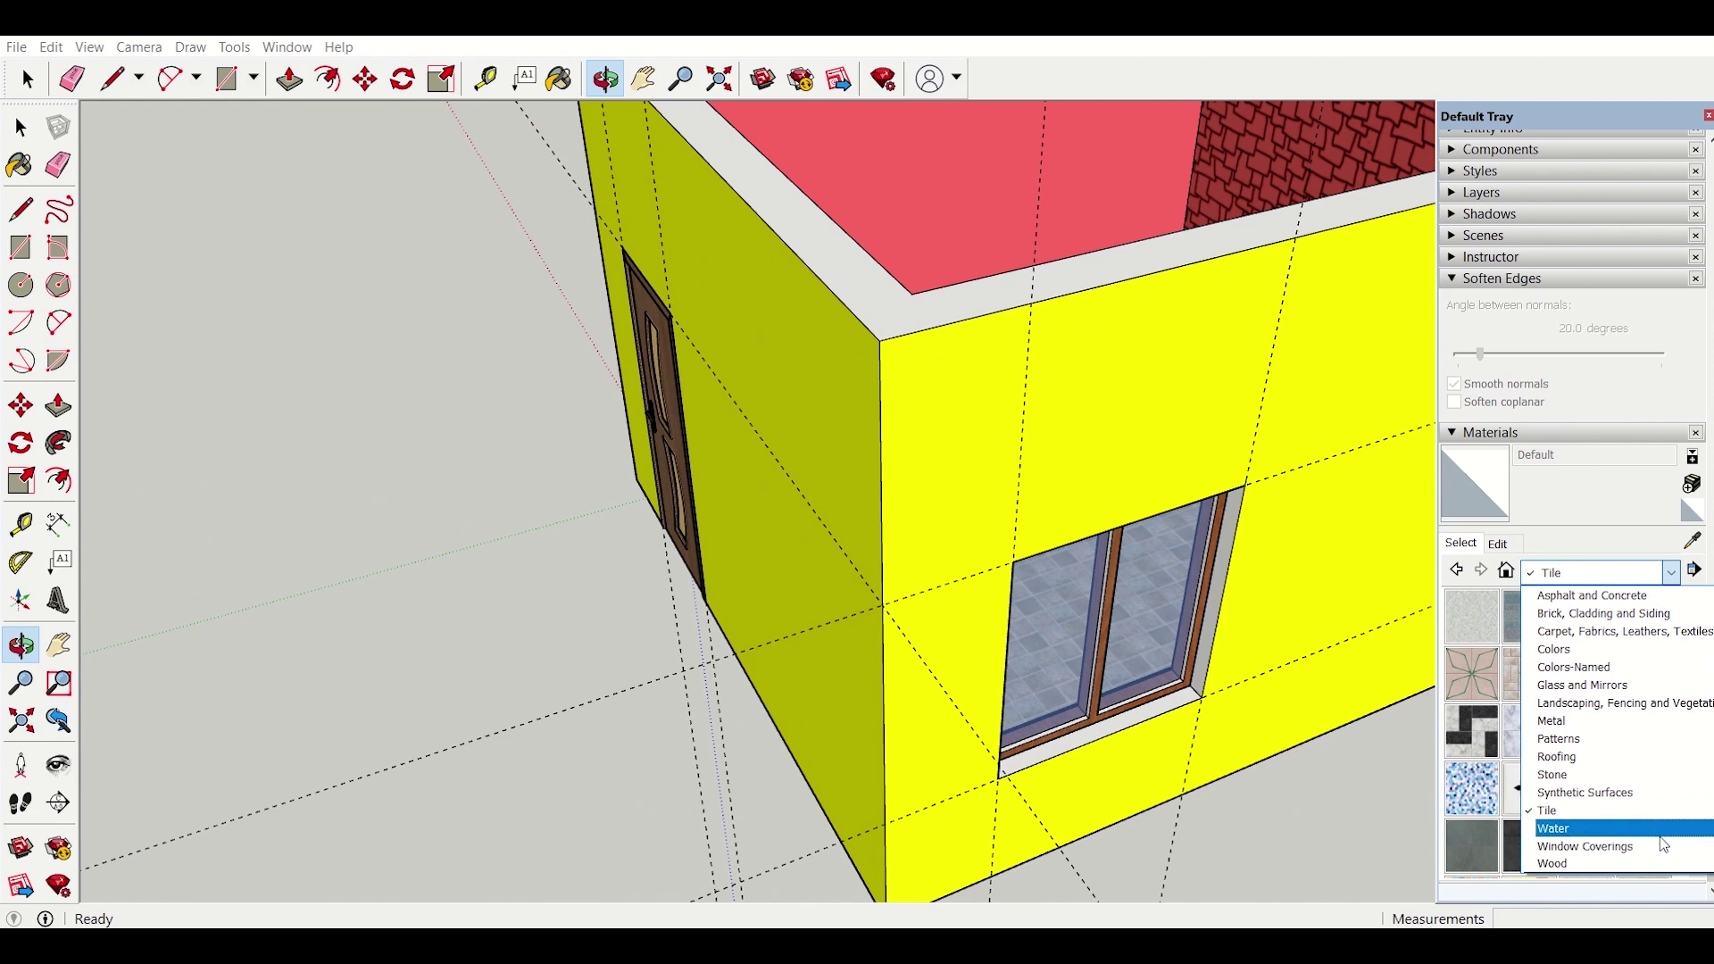
{"action": "left_click", "coordinate": [1658, 863]}
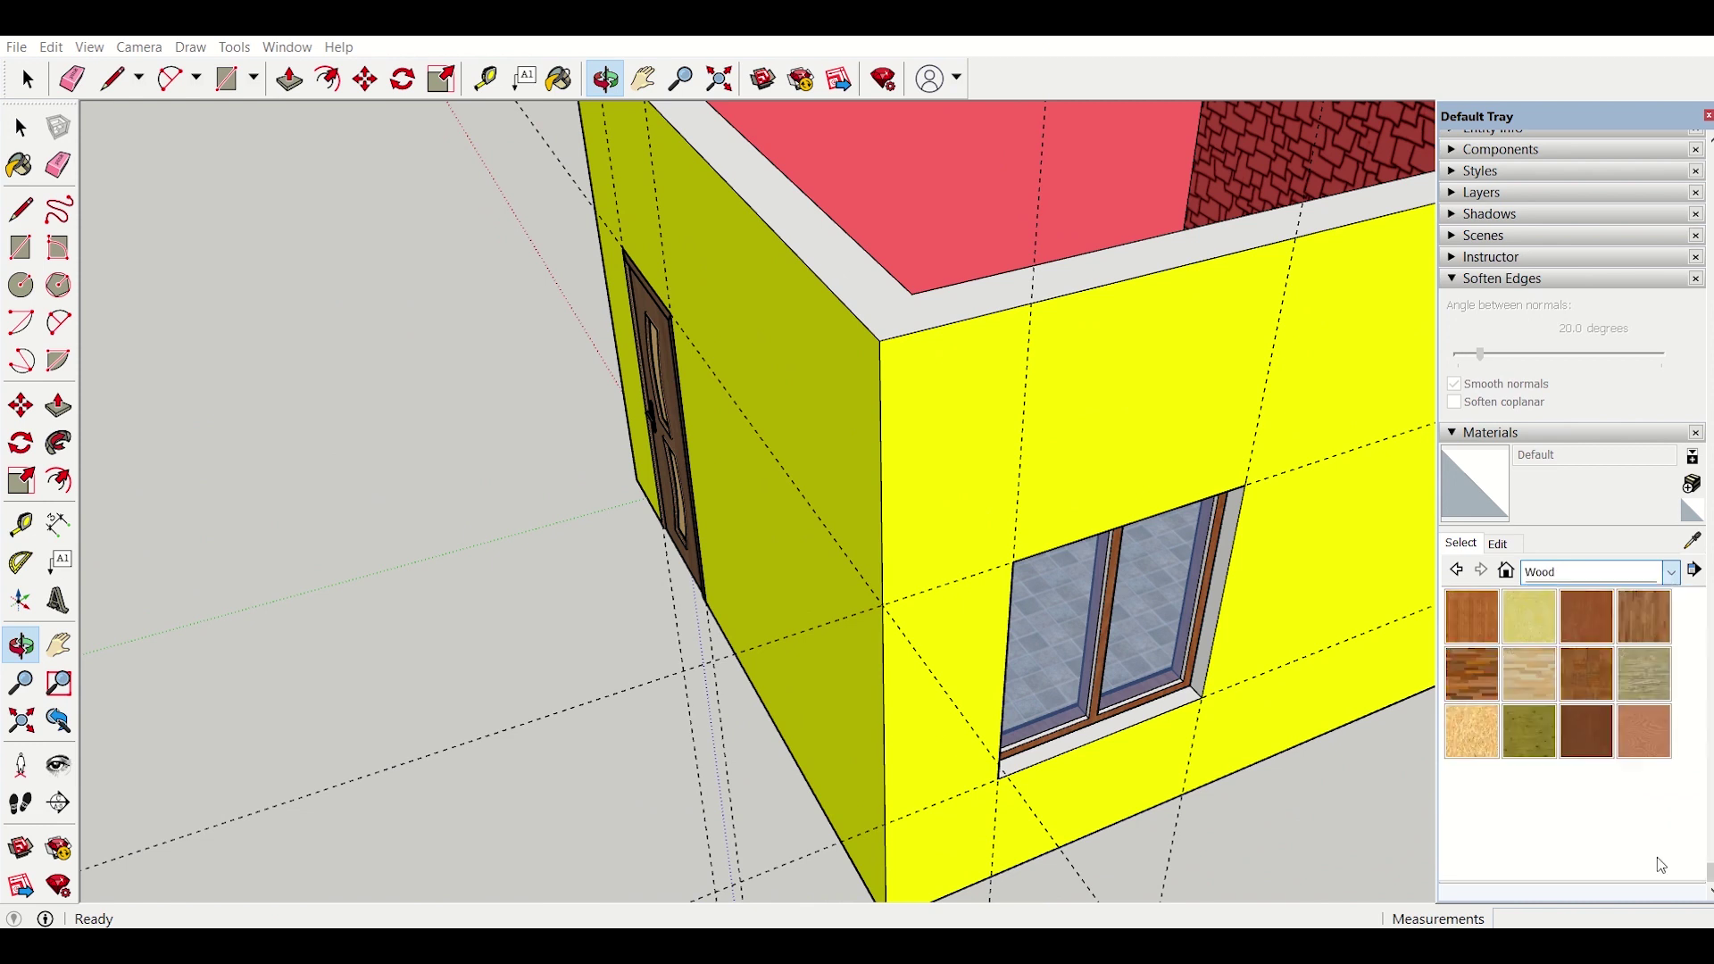
{"action": "left_click", "coordinate": [1592, 614]}
{"action": "scroll", "coordinate": [1160, 692], "scroll_direction": "up", "scroll_amount": 5}
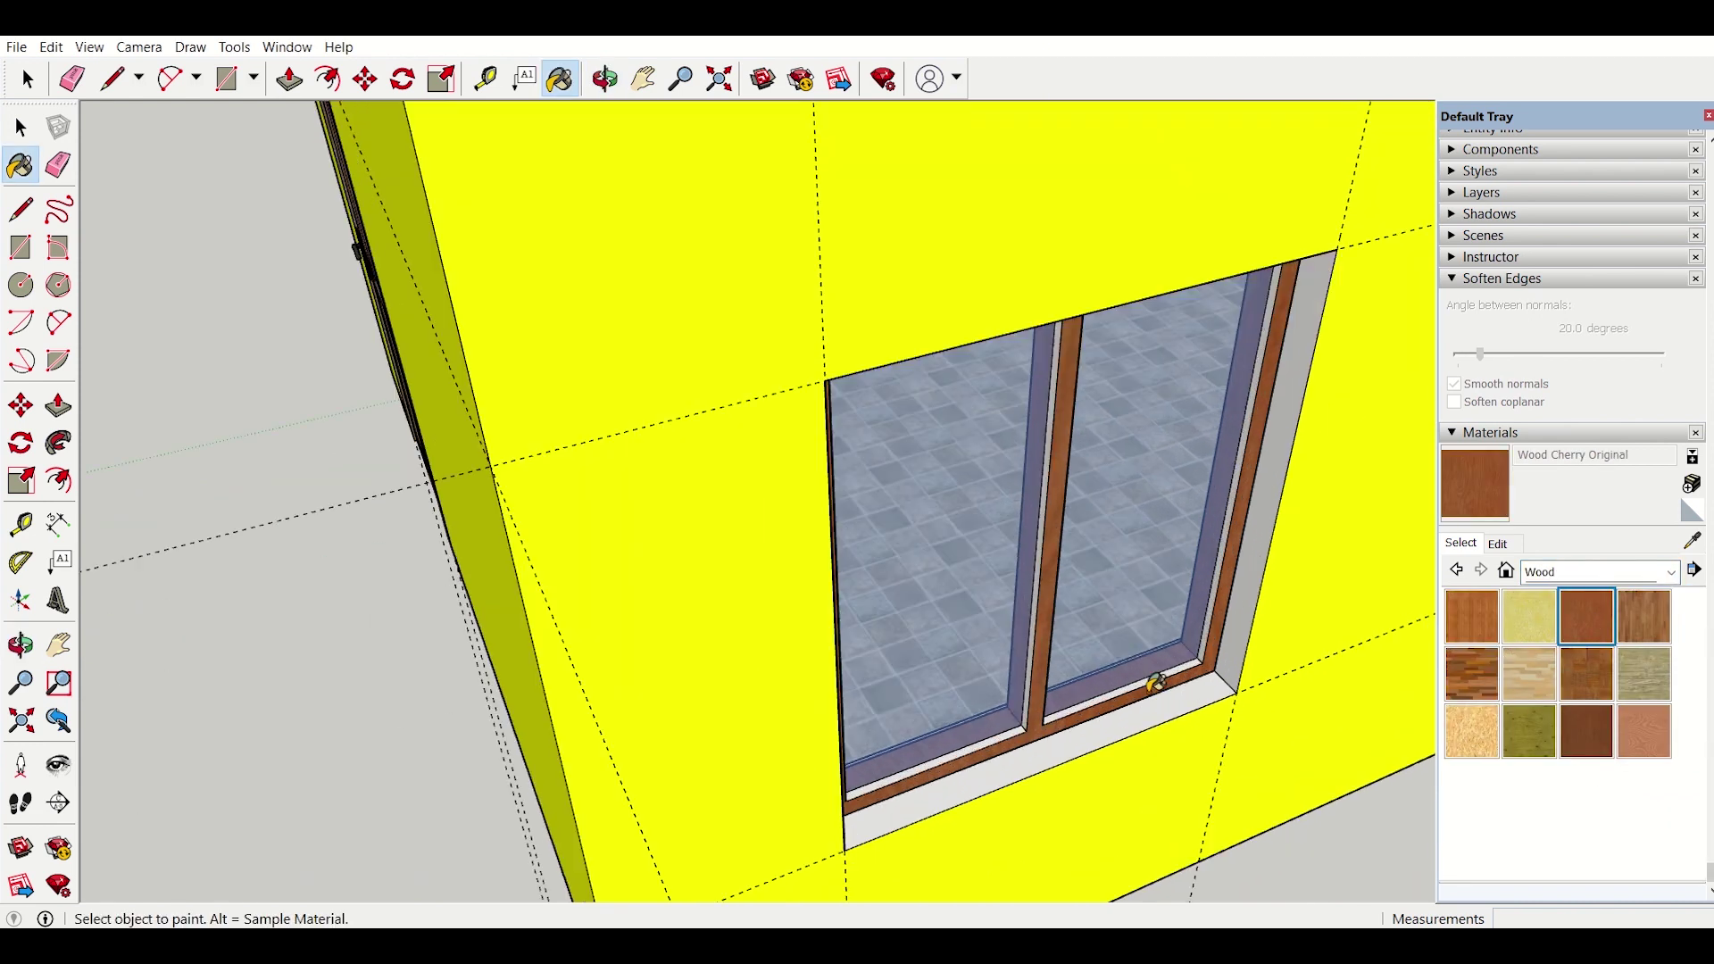
{"action": "scroll", "coordinate": [1155, 681], "scroll_direction": "up", "scroll_amount": 4}
{"action": "left_click", "coordinate": [1166, 642]}
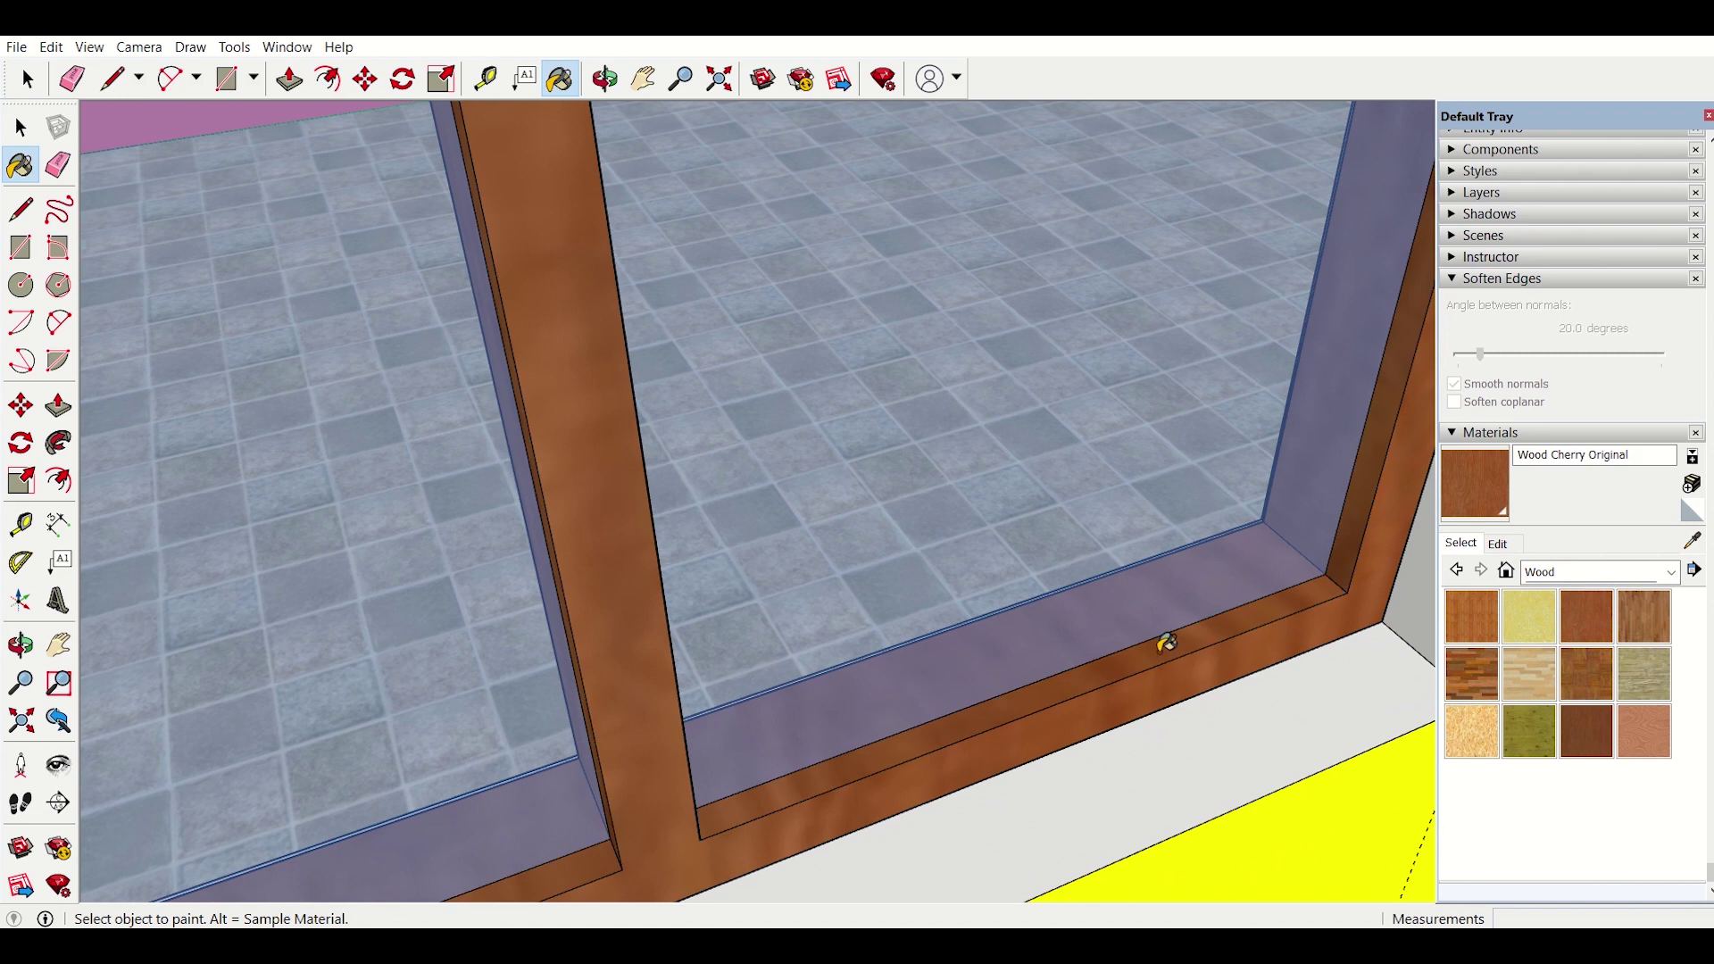
{"action": "scroll", "coordinate": [1158, 643], "scroll_direction": "down", "scroll_amount": 4}
{"action": "scroll", "coordinate": [1159, 643], "scroll_direction": "up", "scroll_amount": 3}
{"action": "scroll", "coordinate": [1158, 643], "scroll_direction": "down", "scroll_amount": 2}
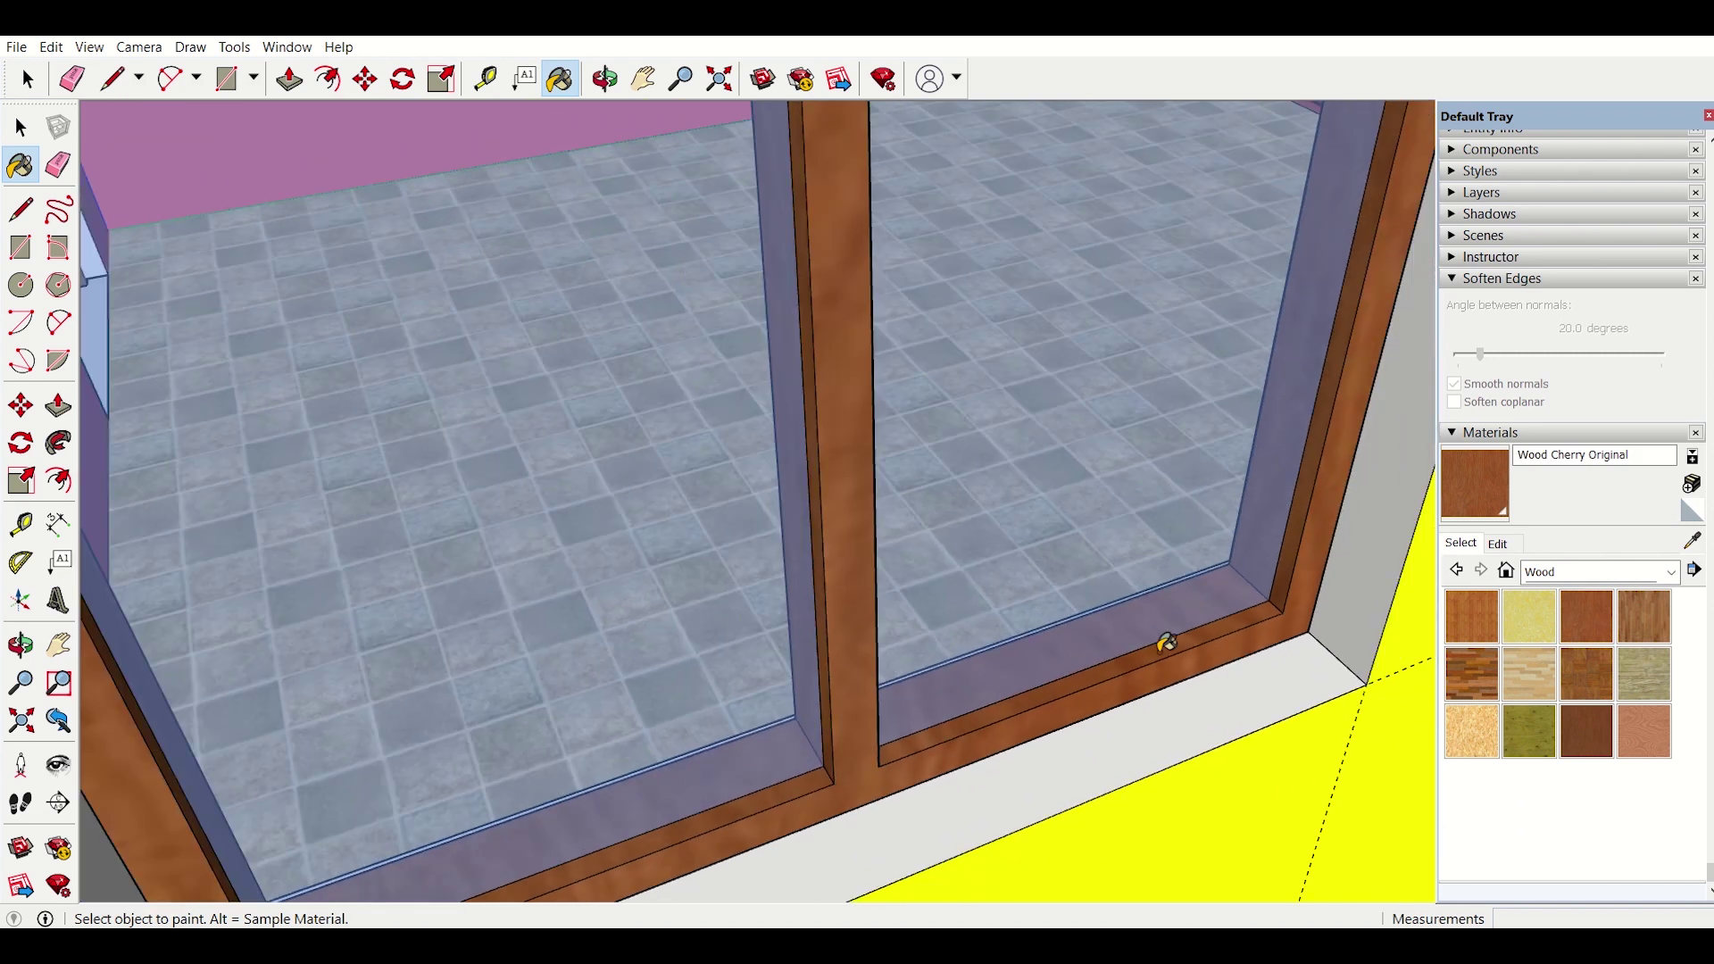
Step: Sample yellow Color E05 from the exterior wall and paint the window opening's sill and side reveals with it
{"action": "middle_click_drag", "start_coordinate": [1158, 643], "coordinate": [1028, 632]}
{"action": "scroll", "coordinate": [1028, 631], "scroll_direction": "down", "scroll_amount": 5}
{"action": "middle_click_drag", "start_coordinate": [887, 581], "coordinate": [938, 710]}
{"action": "scroll", "coordinate": [773, 693], "scroll_direction": "down", "scroll_amount": 3}
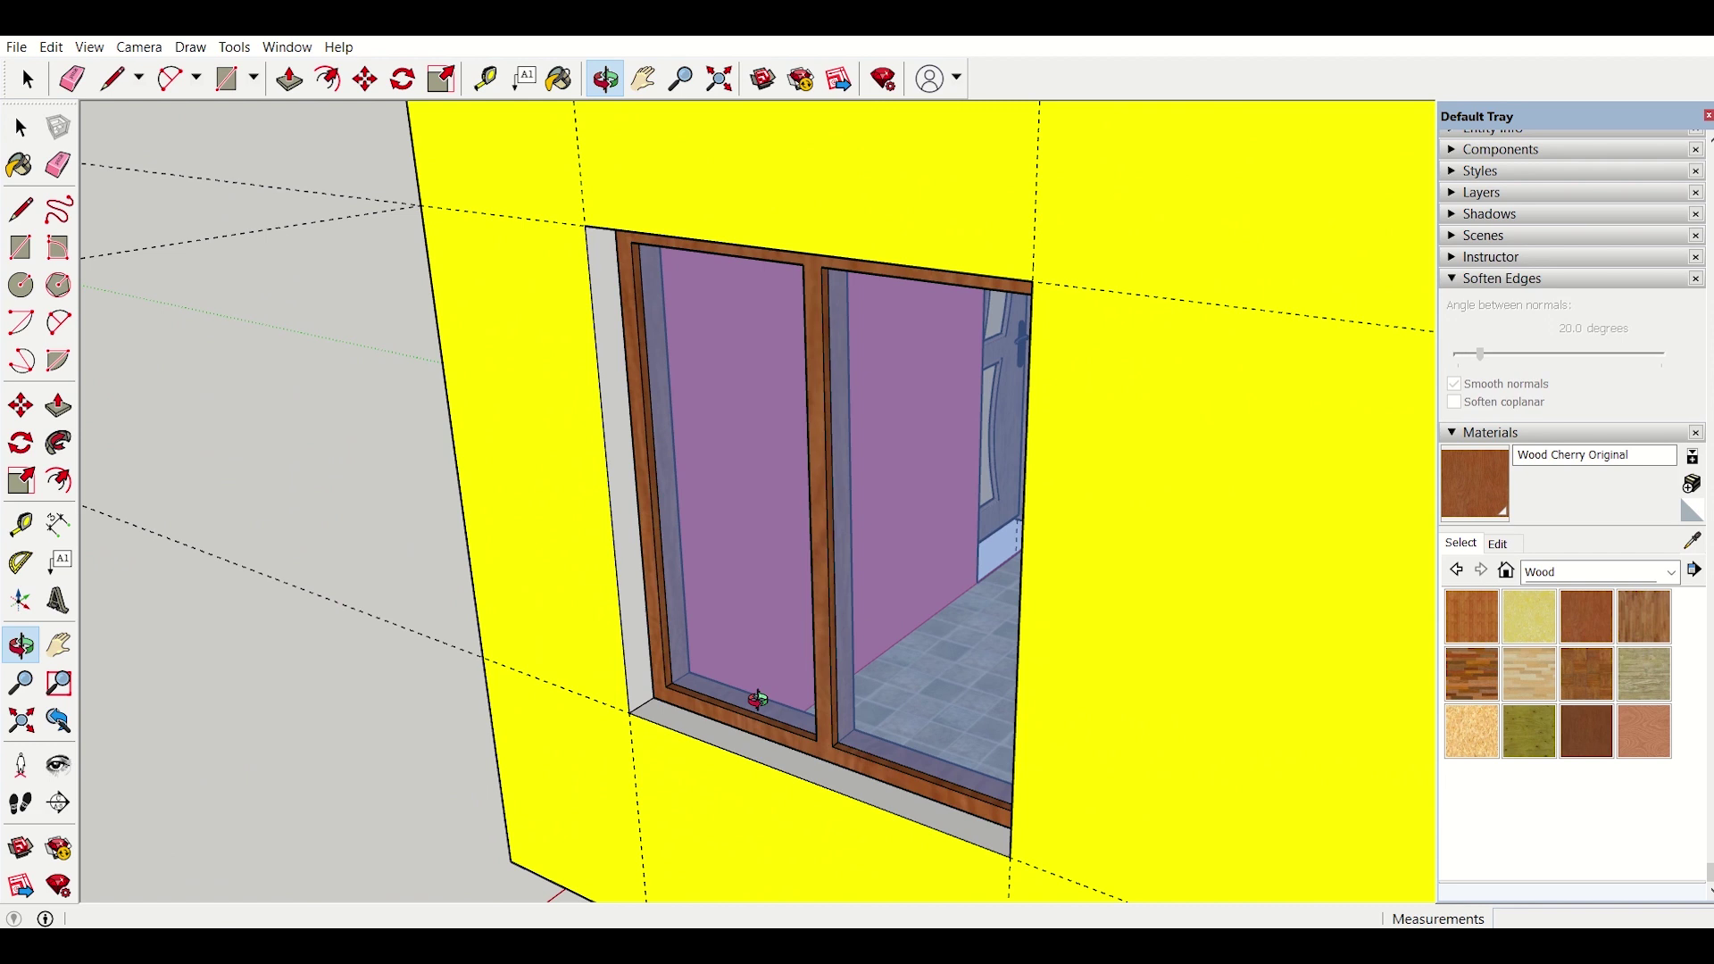
{"action": "scroll", "coordinate": [768, 708], "scroll_direction": "up", "scroll_amount": 3}
{"action": "scroll", "coordinate": [1032, 826], "scroll_direction": "down", "scroll_amount": 1}
{"action": "scroll", "coordinate": [1029, 777], "scroll_direction": "up", "scroll_amount": 2}
{"action": "scroll", "coordinate": [1029, 776], "scroll_direction": "down", "scroll_amount": 3}
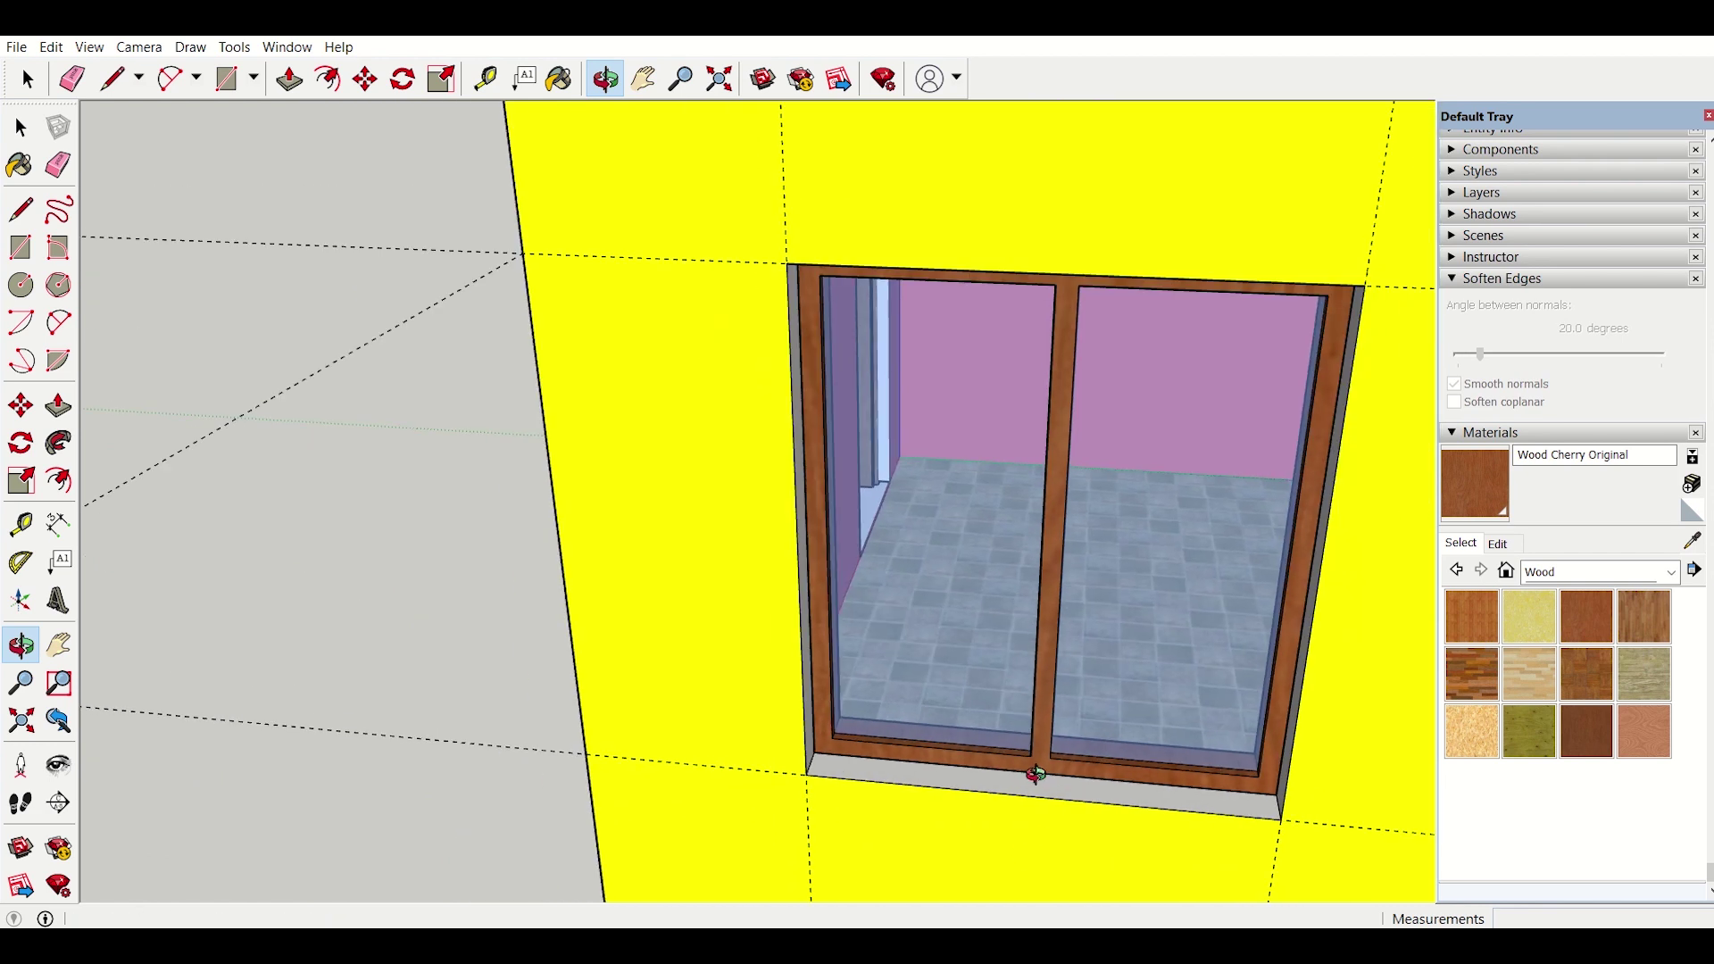
{"action": "left_click", "coordinate": [1692, 540]}
{"action": "left_click", "coordinate": [1347, 677]}
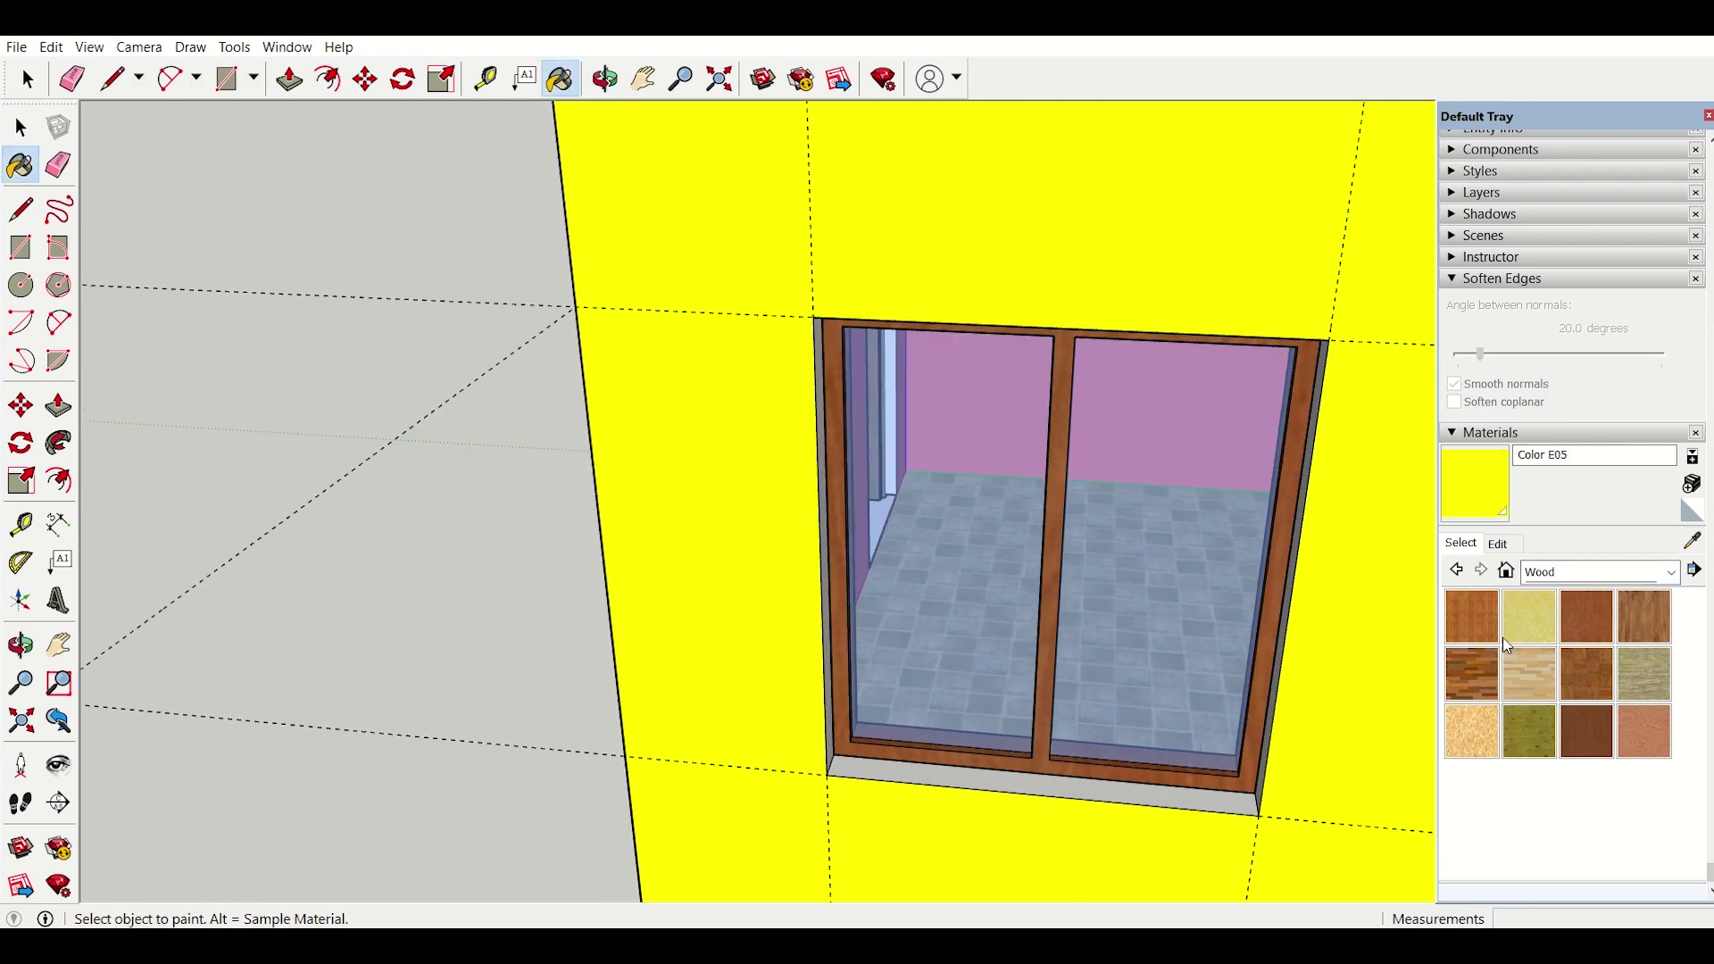
{"action": "scroll", "coordinate": [1181, 816], "scroll_direction": "up", "scroll_amount": 2}
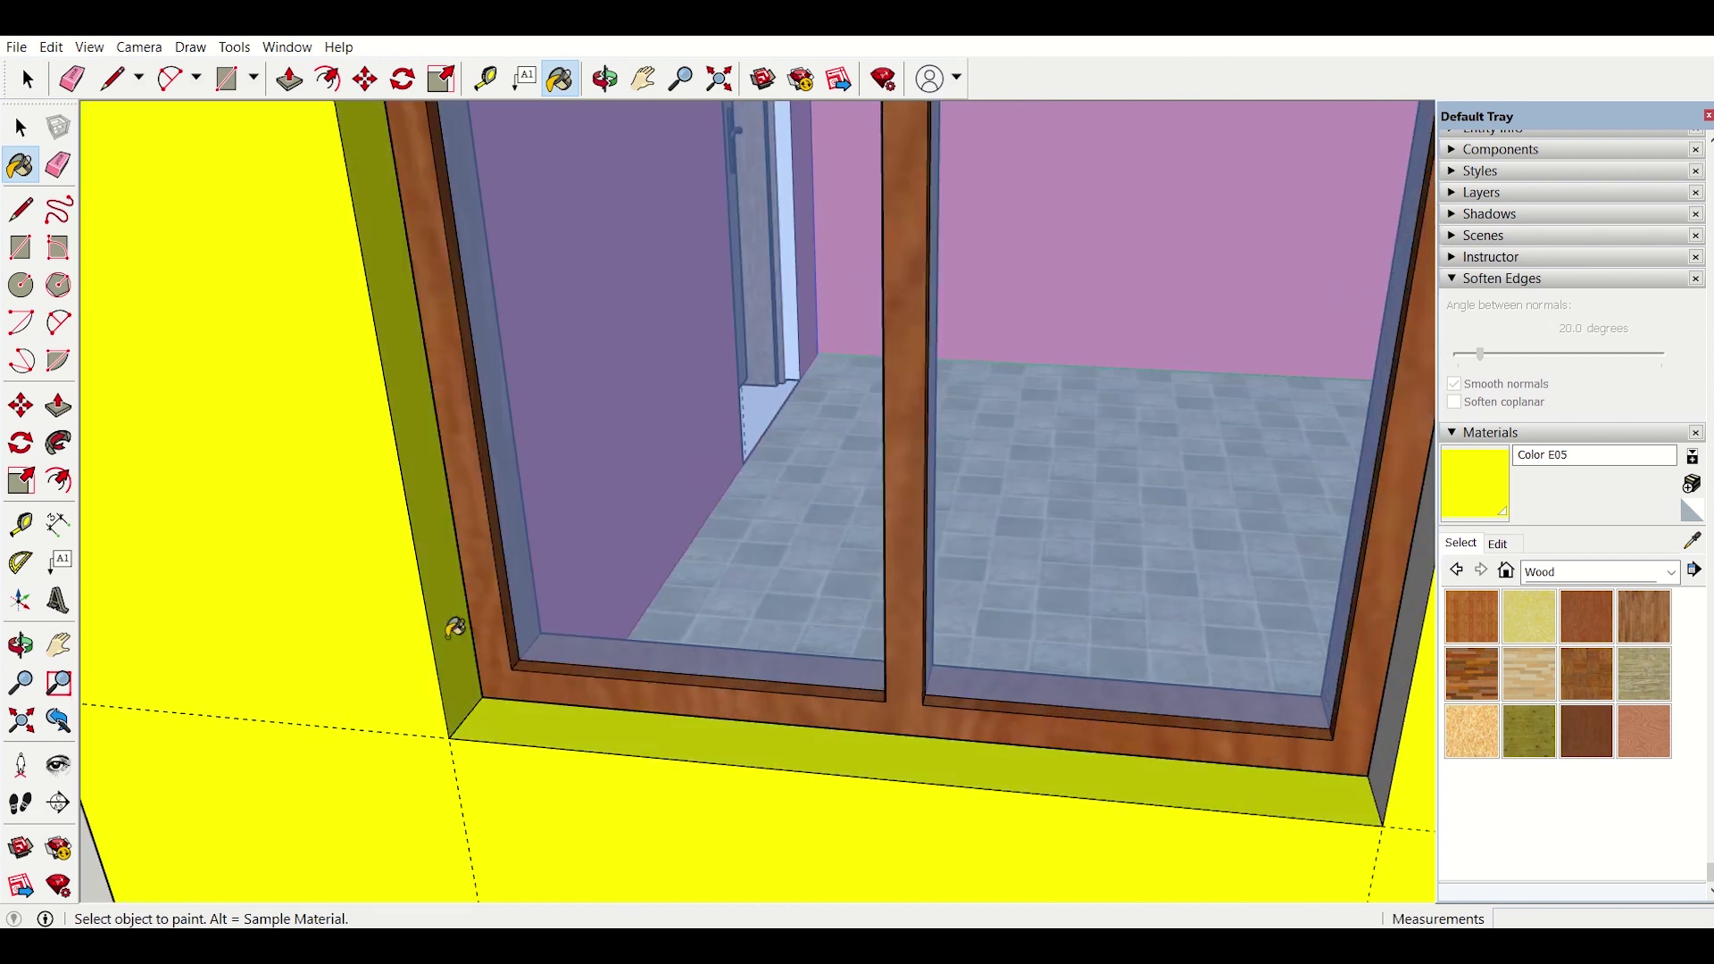
{"action": "middle_click_drag", "start_coordinate": [612, 624], "coordinate": [1169, 653]}
{"action": "scroll", "coordinate": [1354, 564], "scroll_direction": "down", "scroll_amount": 10}
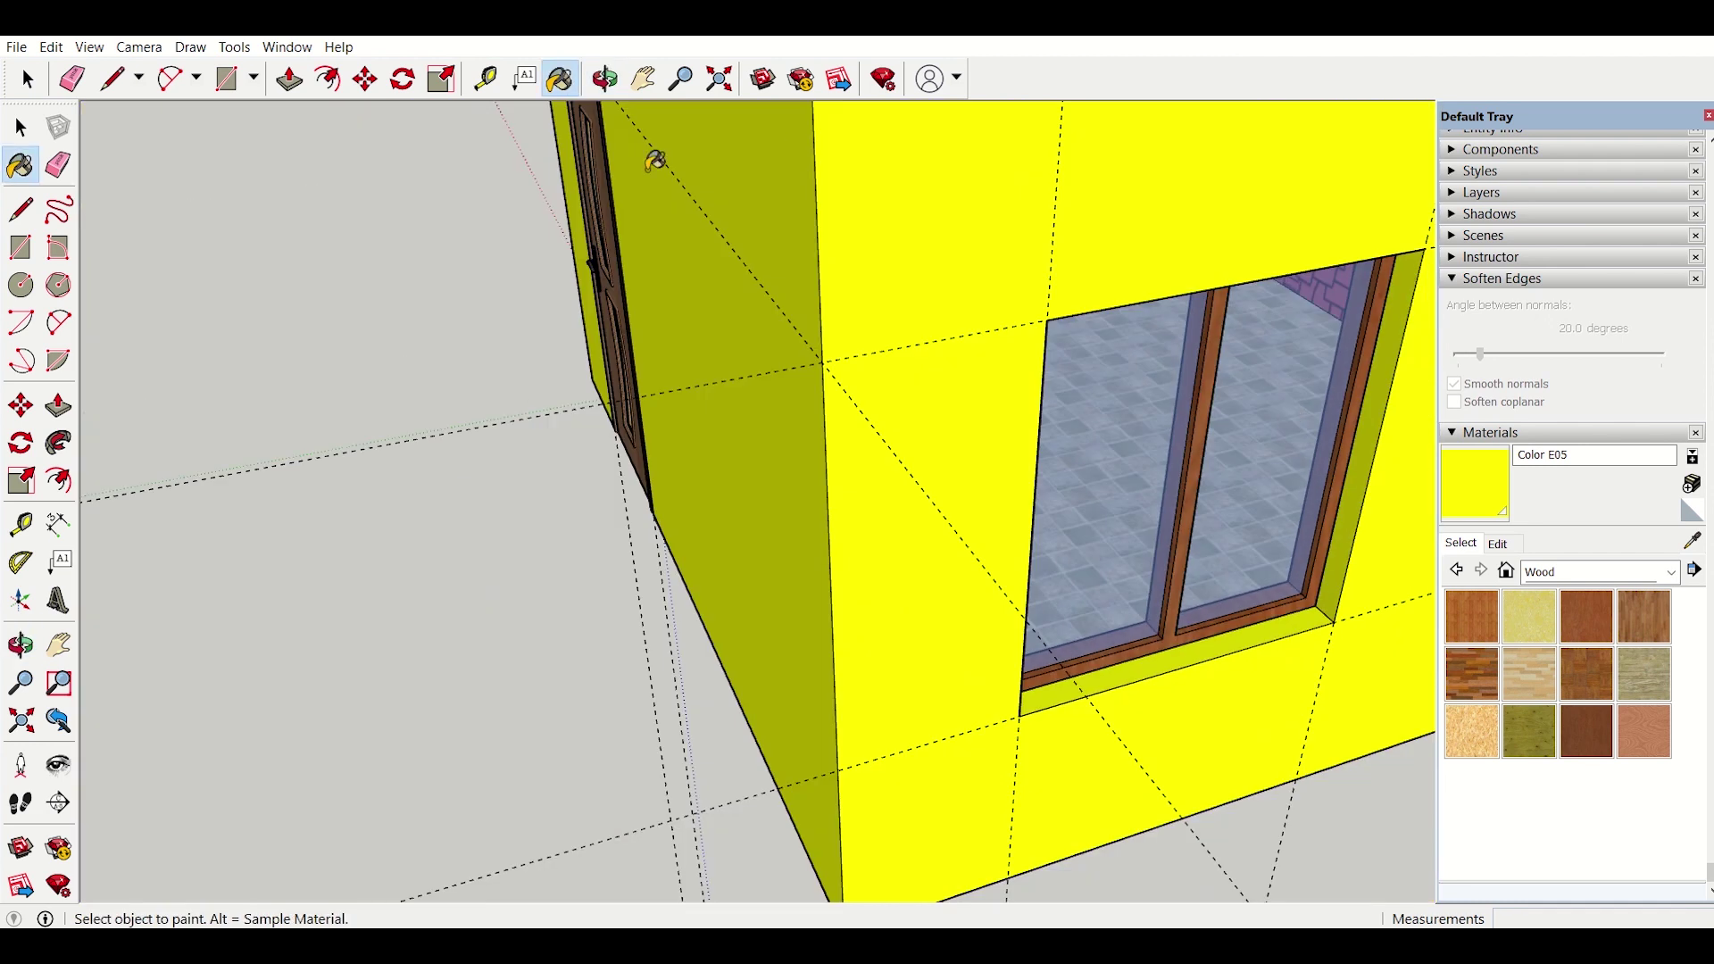
Step: Paint the top reveal of the window opening with Color E05 and inspect the window from inside the room
{"action": "mouse_move", "coordinate": [654, 157]}
{"action": "middle_mouse_down"}
{"action": "mouse_move", "coordinate": [1000, 306]}
{"action": "mouse_move", "coordinate": [751, 553]}
{"action": "mouse_move", "coordinate": [795, 164]}
{"action": "middle_mouse_up"}
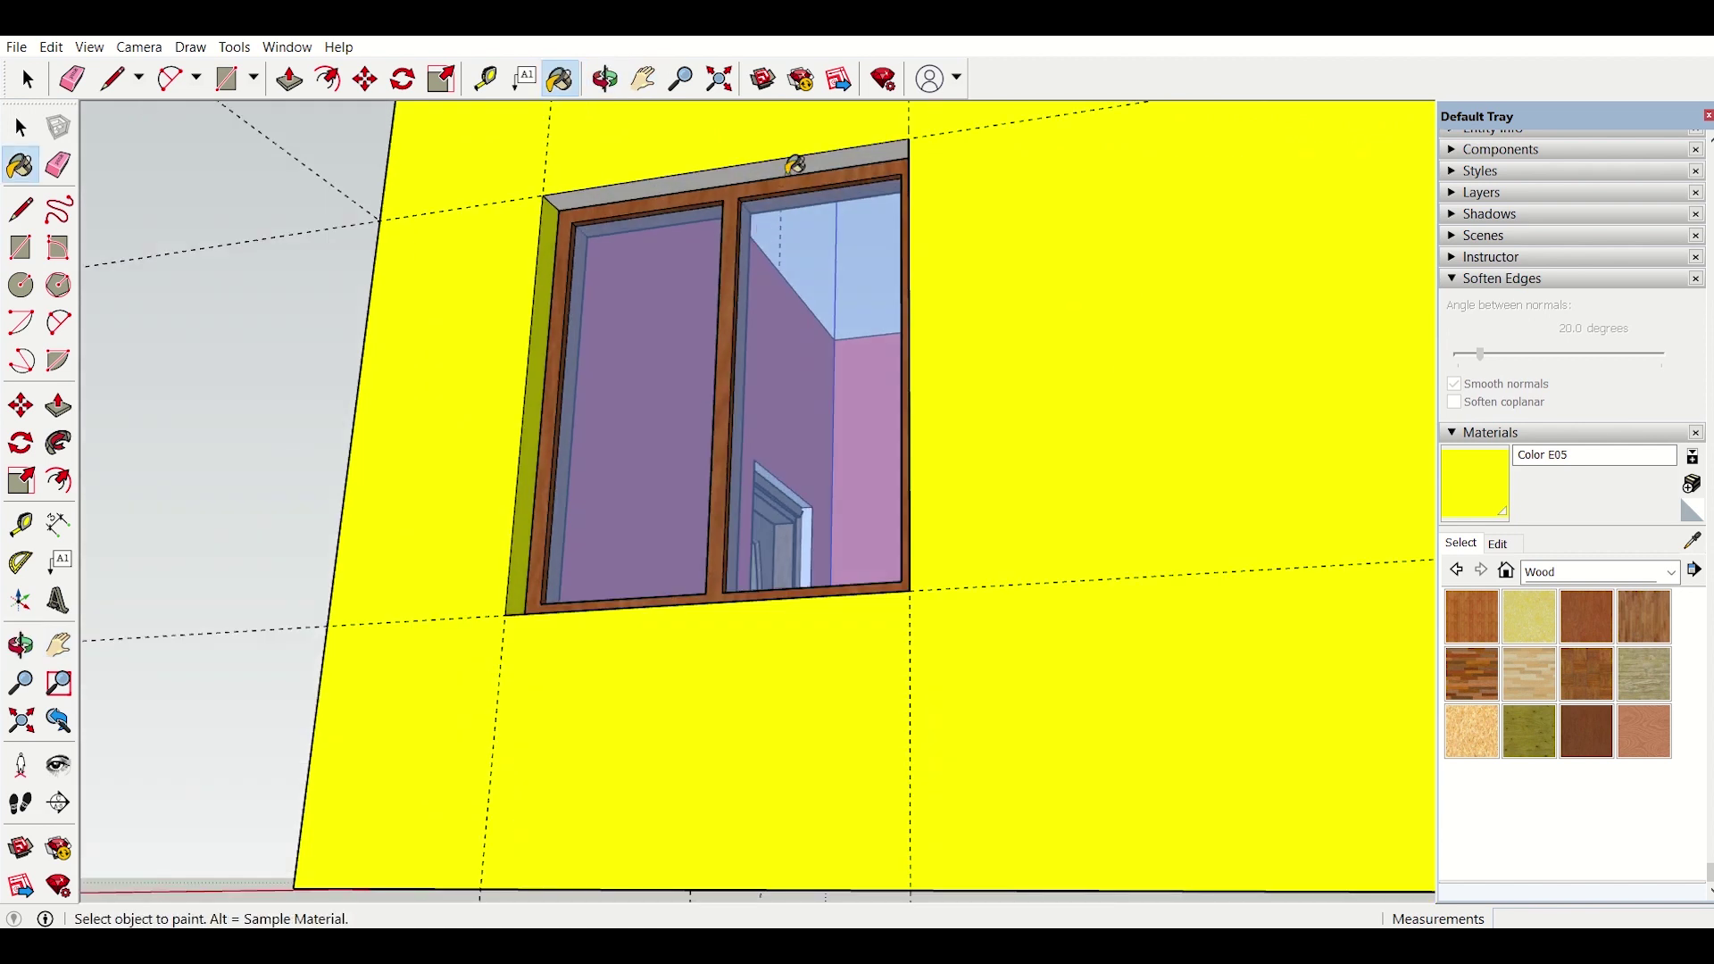
{"action": "middle_click_drag", "start_coordinate": [875, 325], "coordinate": [854, 639]}
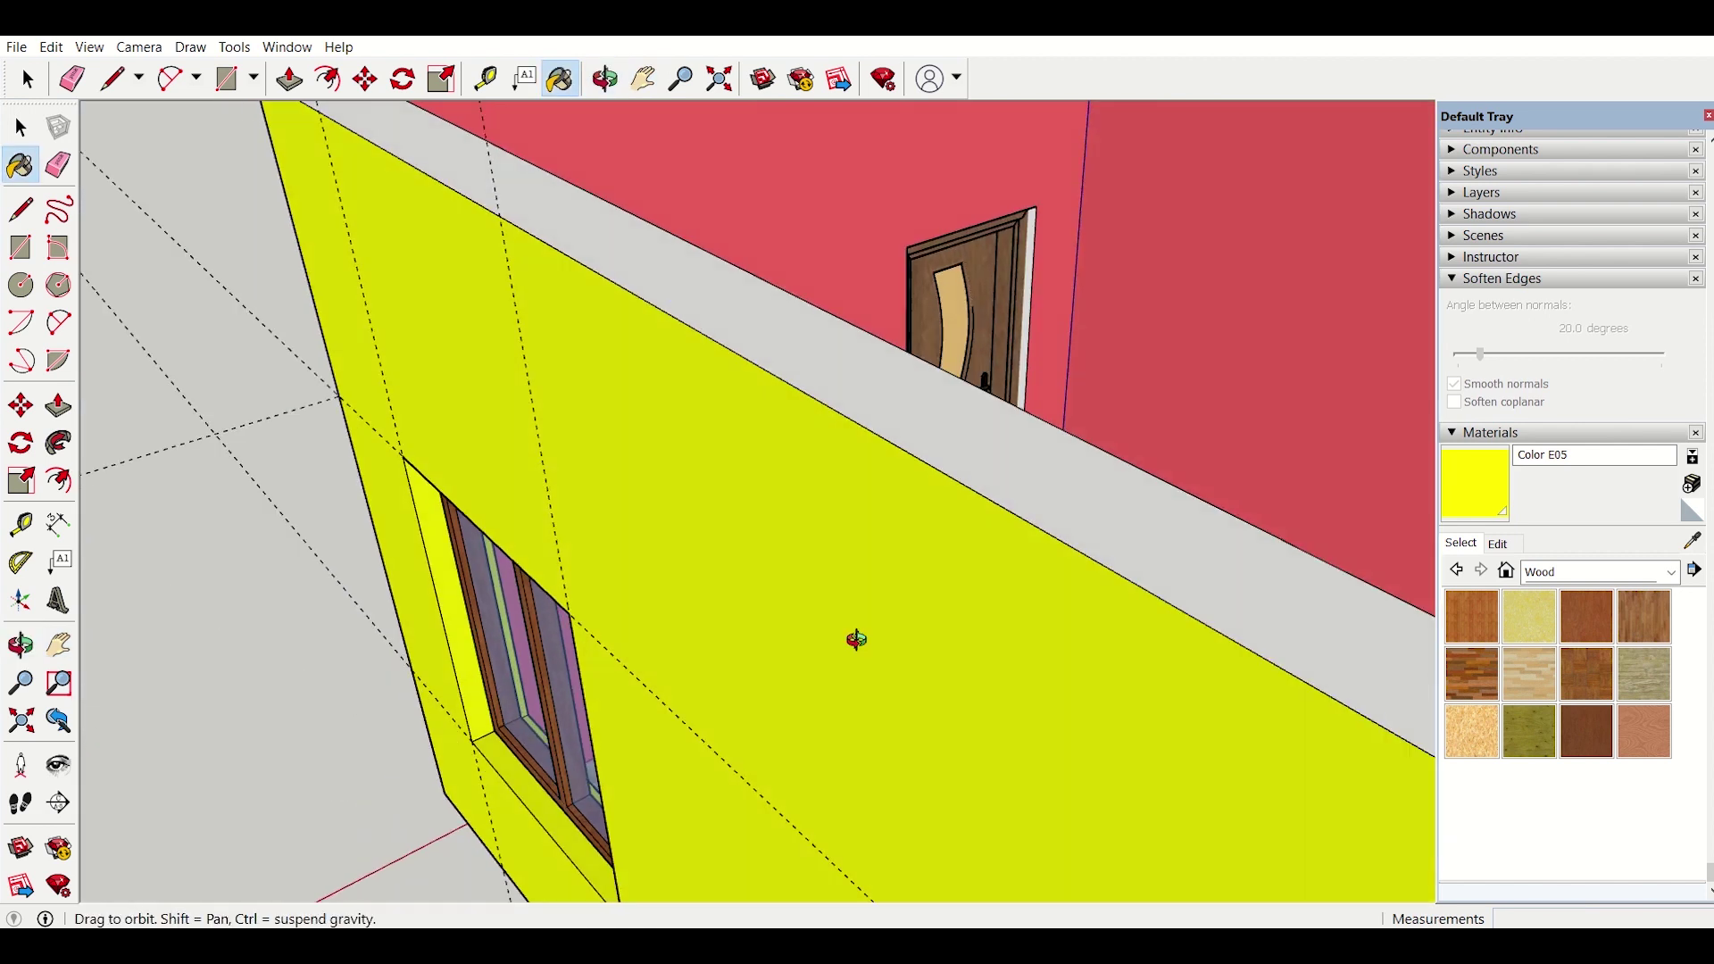
{"action": "scroll", "coordinate": [632, 671], "scroll_direction": "up", "scroll_amount": 5}
{"action": "mouse_move", "coordinate": [633, 671]}
{"action": "middle_mouse_down"}
{"action": "mouse_move", "coordinate": [363, 693]}
{"action": "mouse_move", "coordinate": [651, 666]}
{"action": "middle_mouse_up"}
{"action": "scroll", "coordinate": [761, 485], "scroll_direction": "up", "scroll_amount": 5}
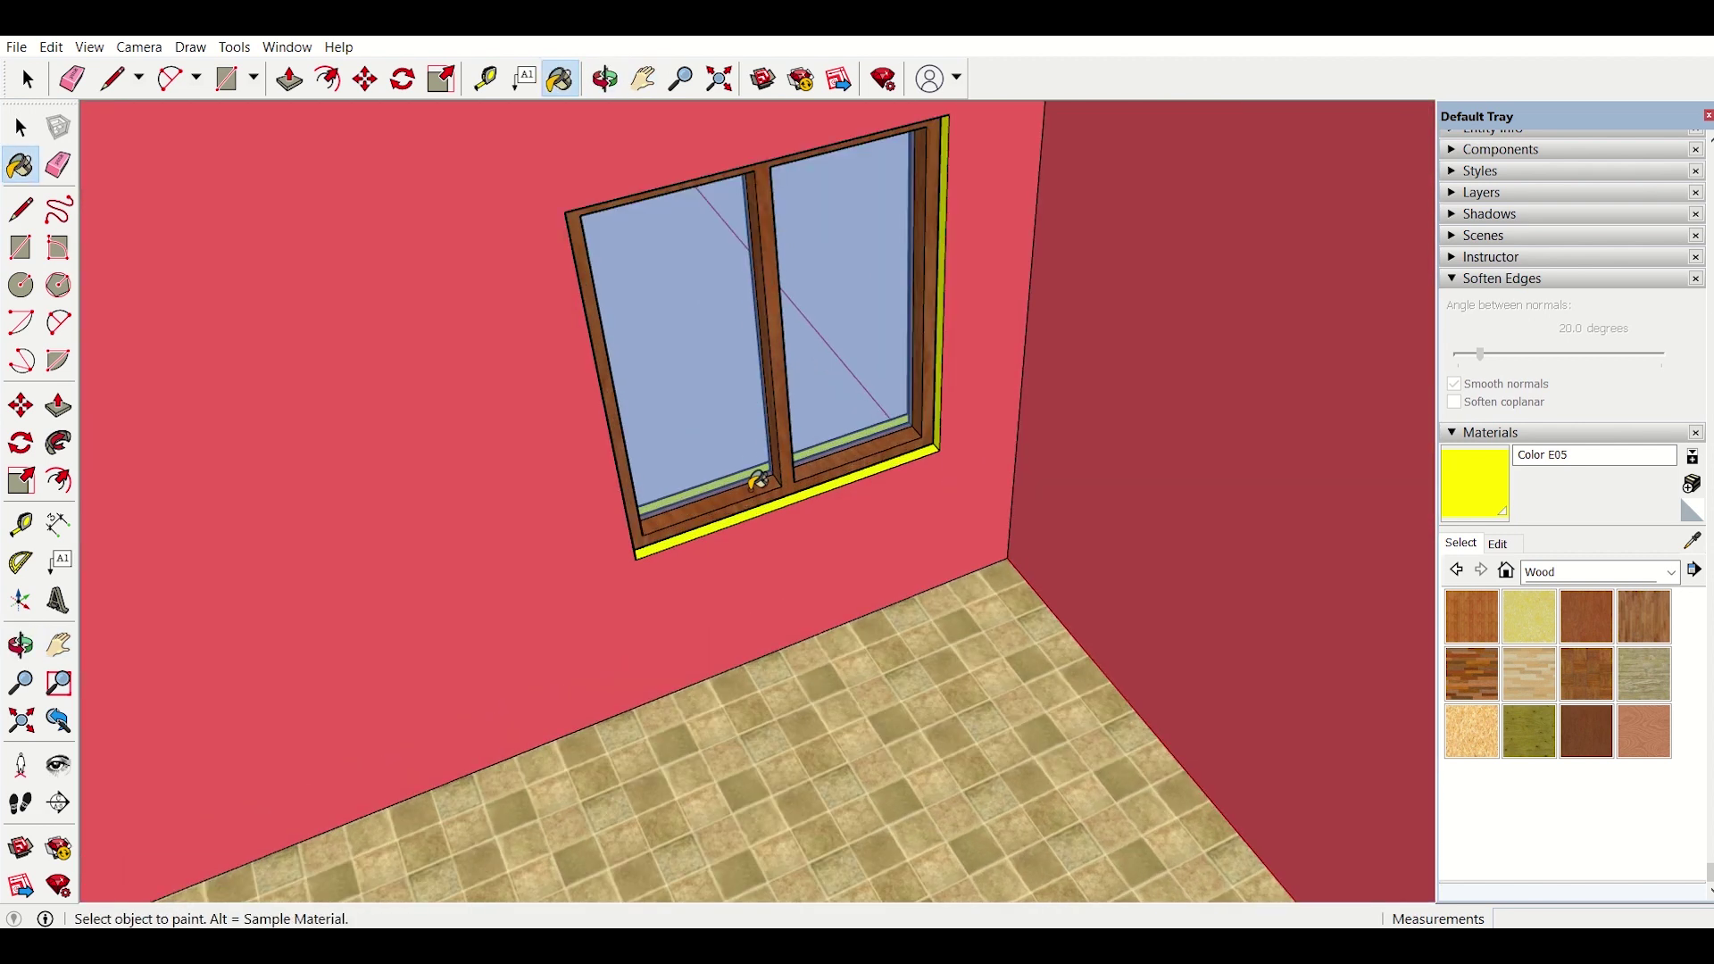
{"action": "middle_click_drag", "start_coordinate": [802, 512], "coordinate": [1106, 624]}
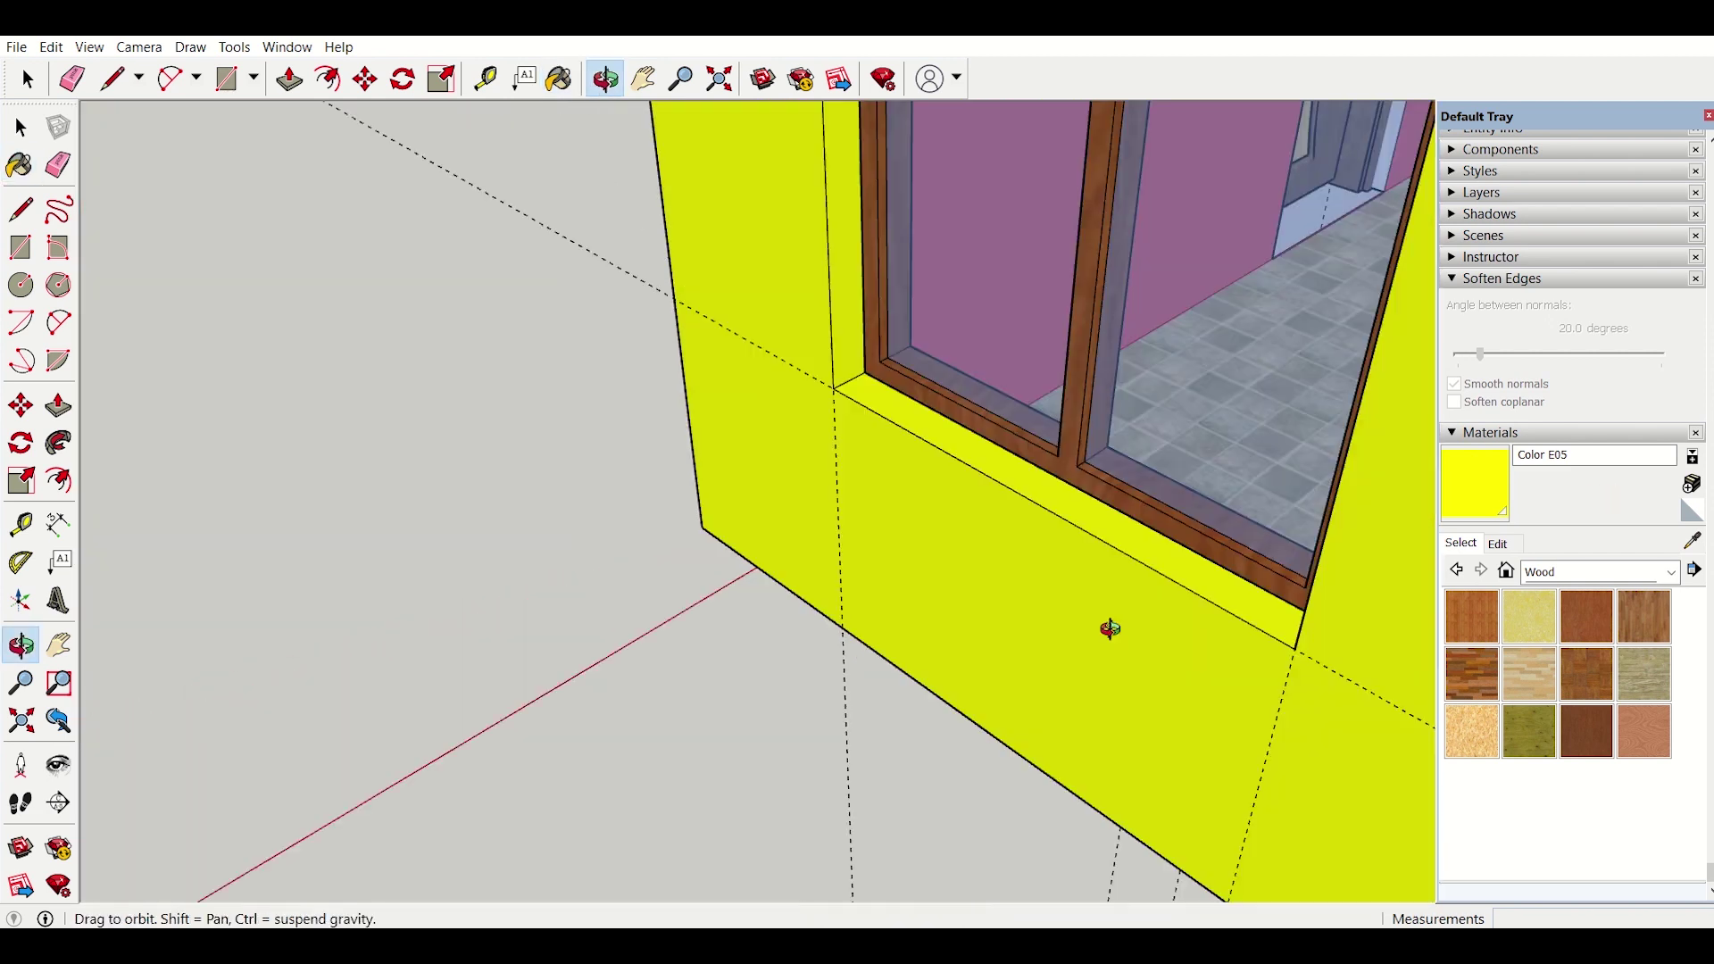
Step: Apply the image 700_FO46628145_a64f19c97a7babaa2b9ecb39aad81258 from the new textures folder as the texture of the exterior walls' Color E05 material
{"action": "scroll", "coordinate": [719, 593], "scroll_direction": "down", "scroll_amount": 5}
{"action": "middle_click_drag", "start_coordinate": [719, 593], "coordinate": [931, 569]}
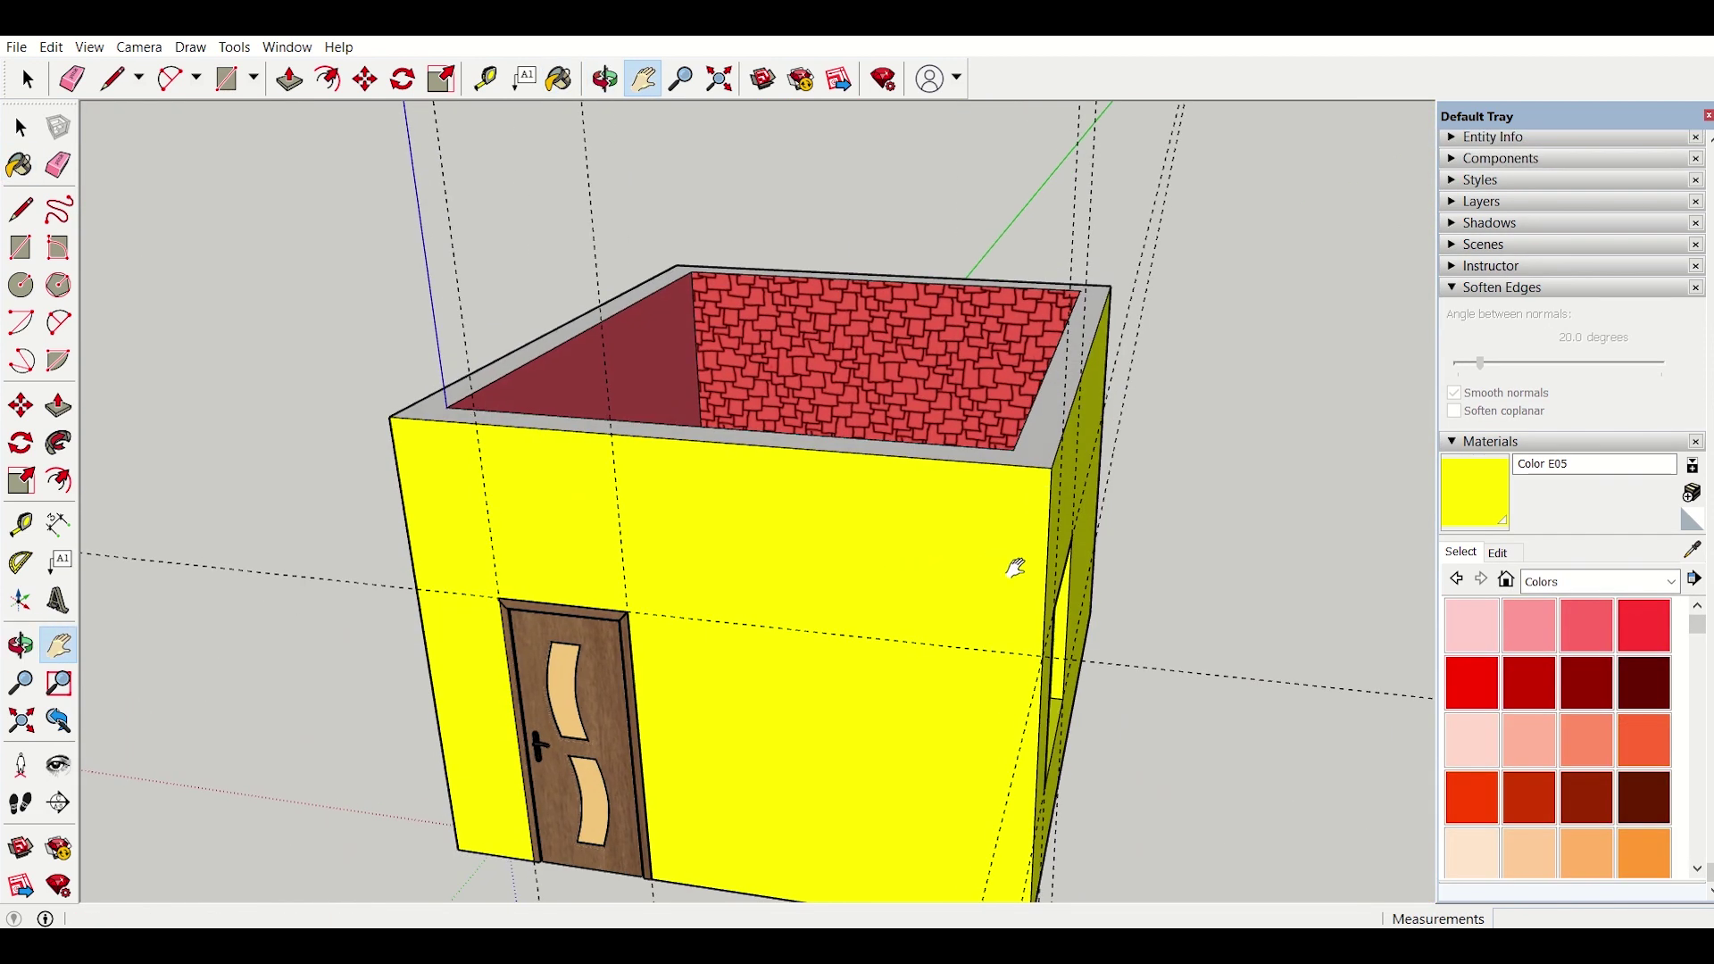
{"action": "middle_click_drag", "start_coordinate": [1083, 552], "coordinate": [1413, 554]}
{"action": "key", "text": "h"}
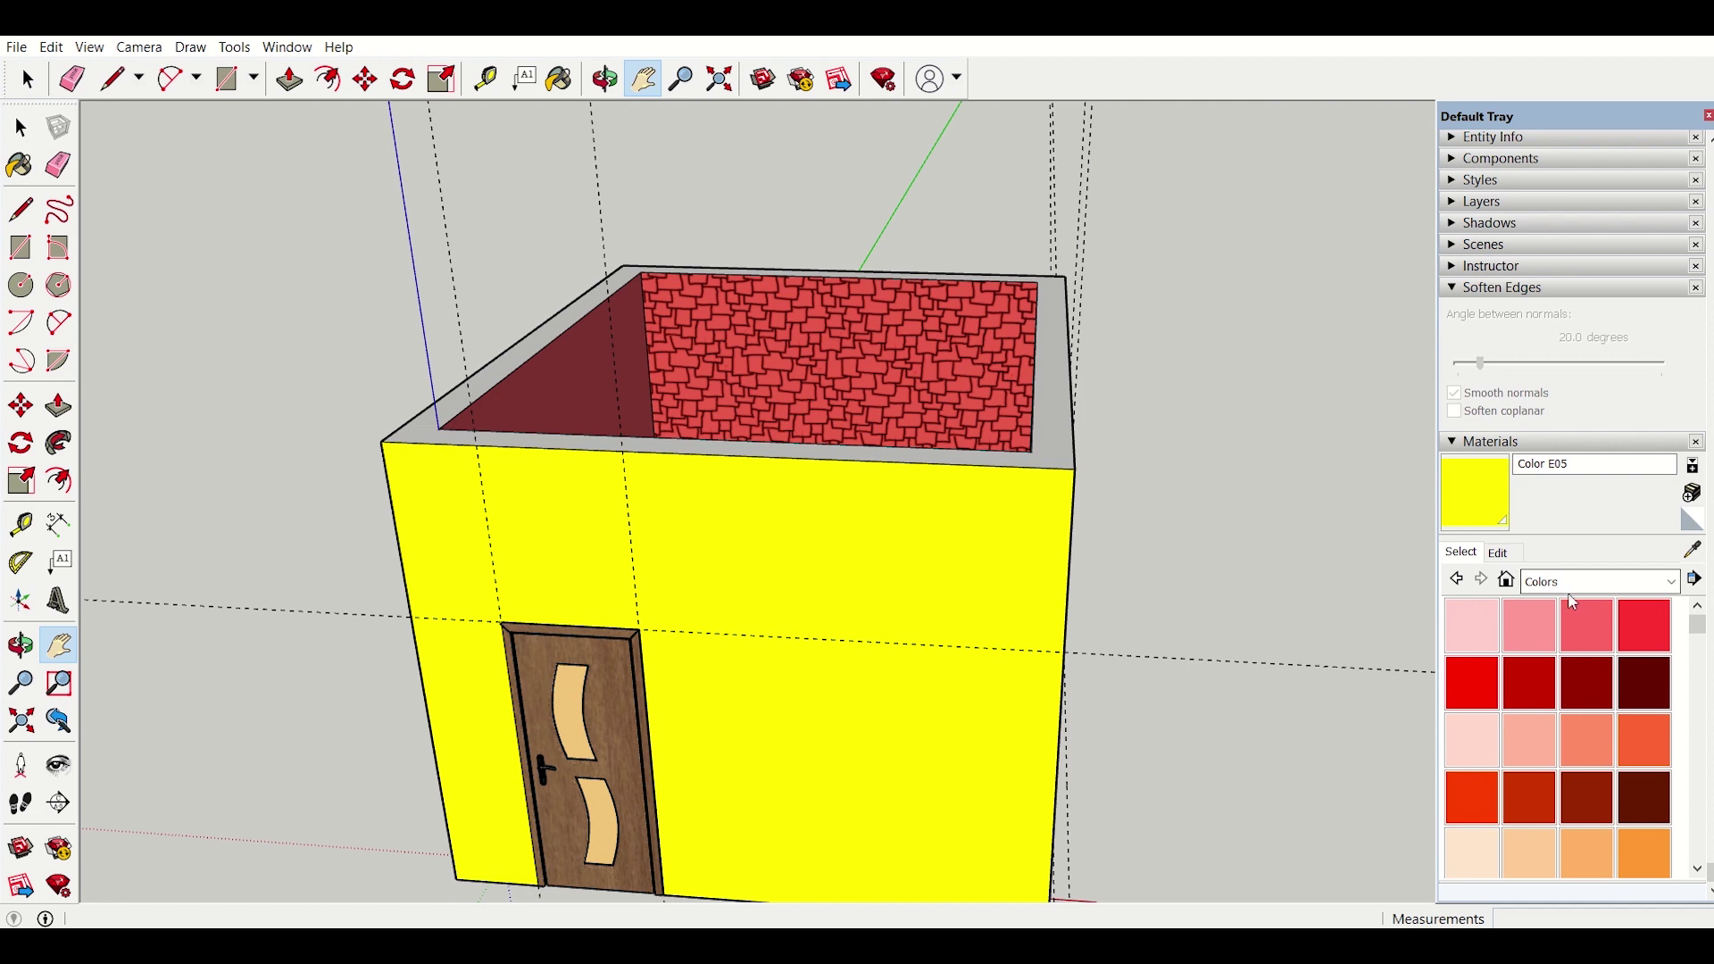
{"action": "left_click", "coordinate": [1499, 553]}
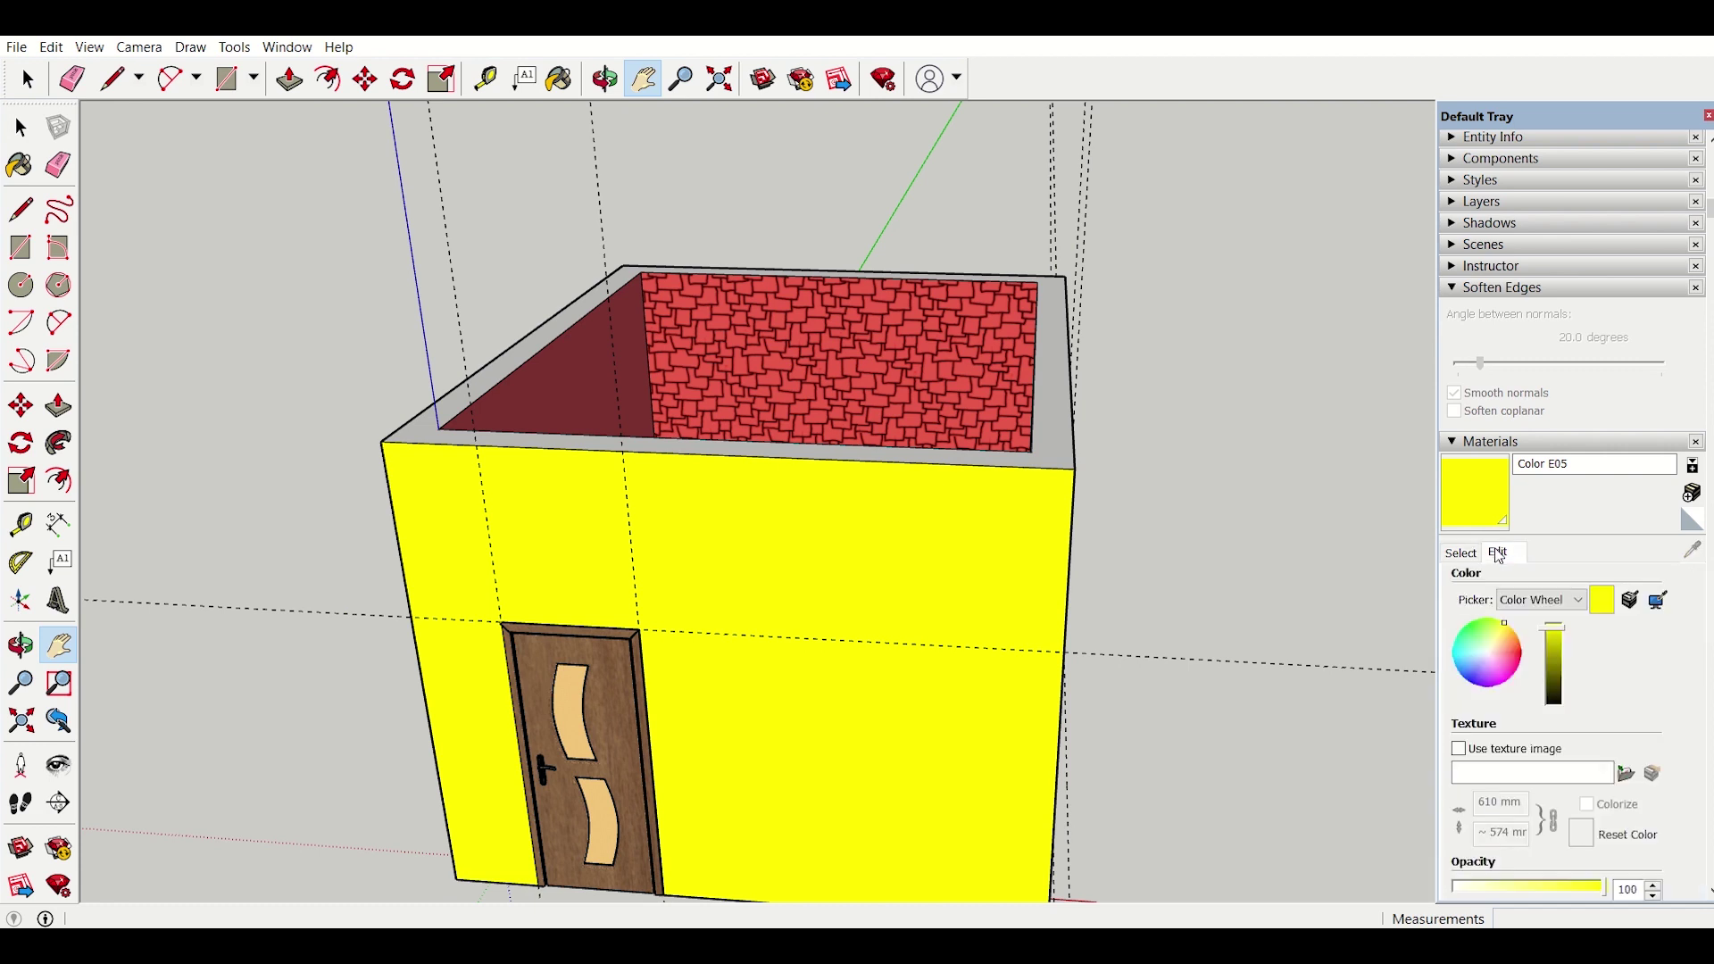
{"action": "left_click", "coordinate": [1626, 776]}
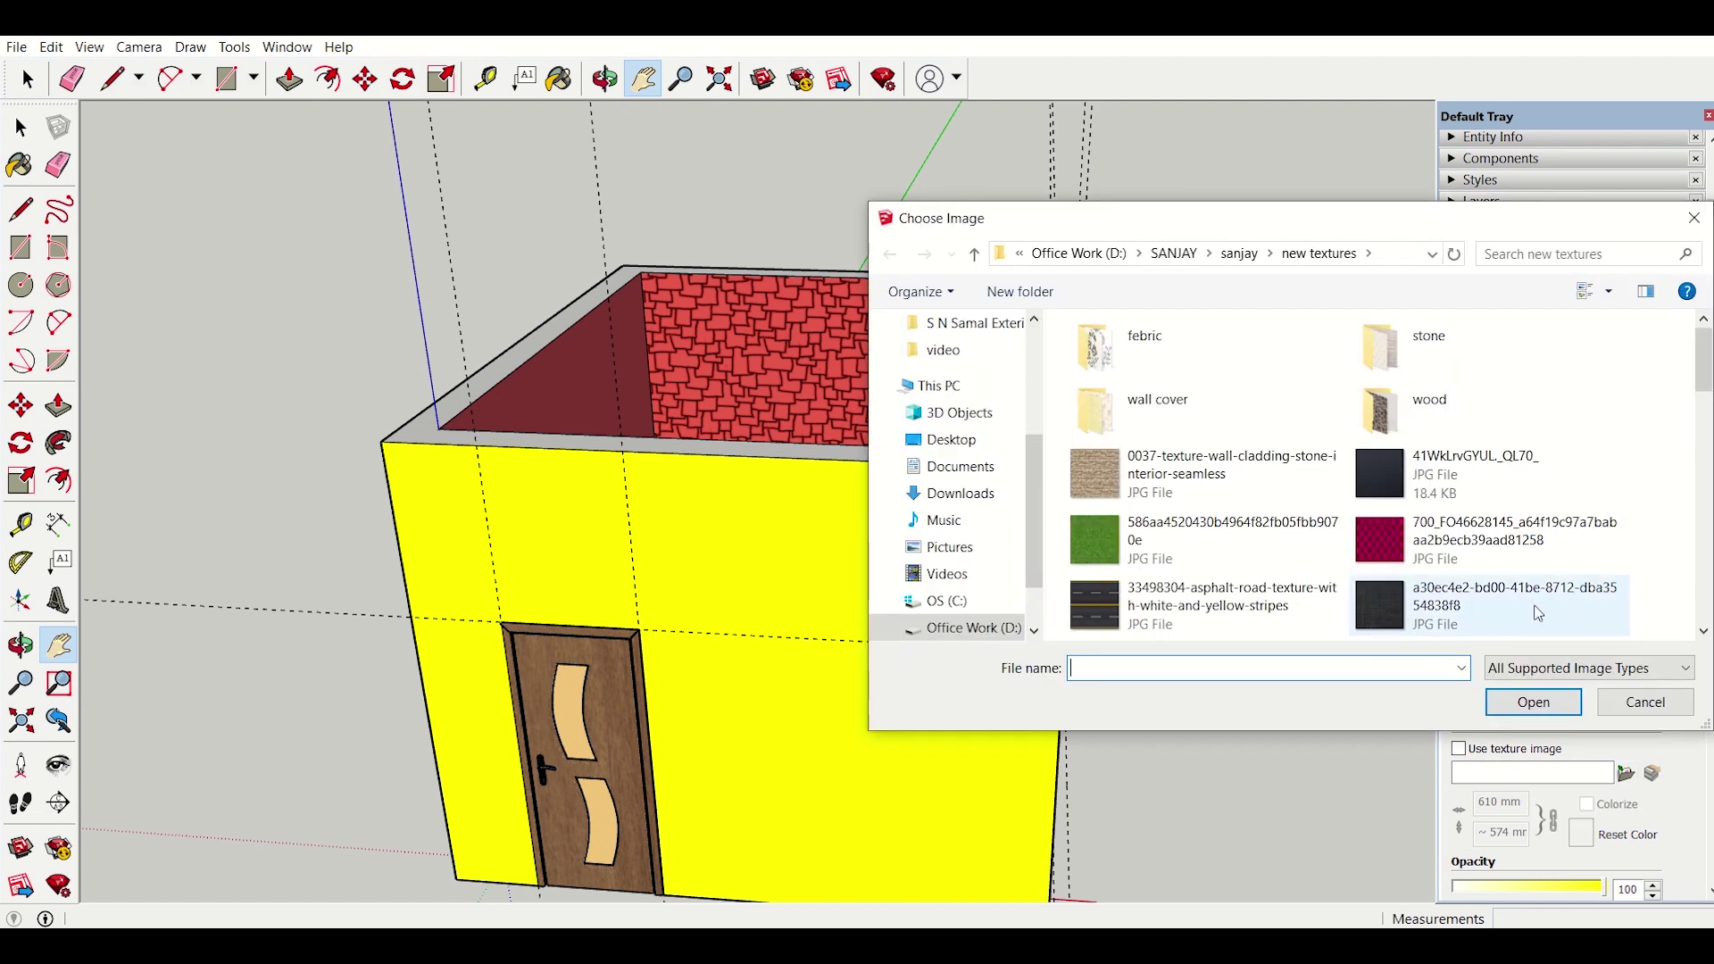
{"action": "scroll", "coordinate": [1538, 611], "scroll_direction": "down", "scroll_amount": 3}
{"action": "scroll", "coordinate": [1446, 553], "scroll_direction": "up", "scroll_amount": 3}
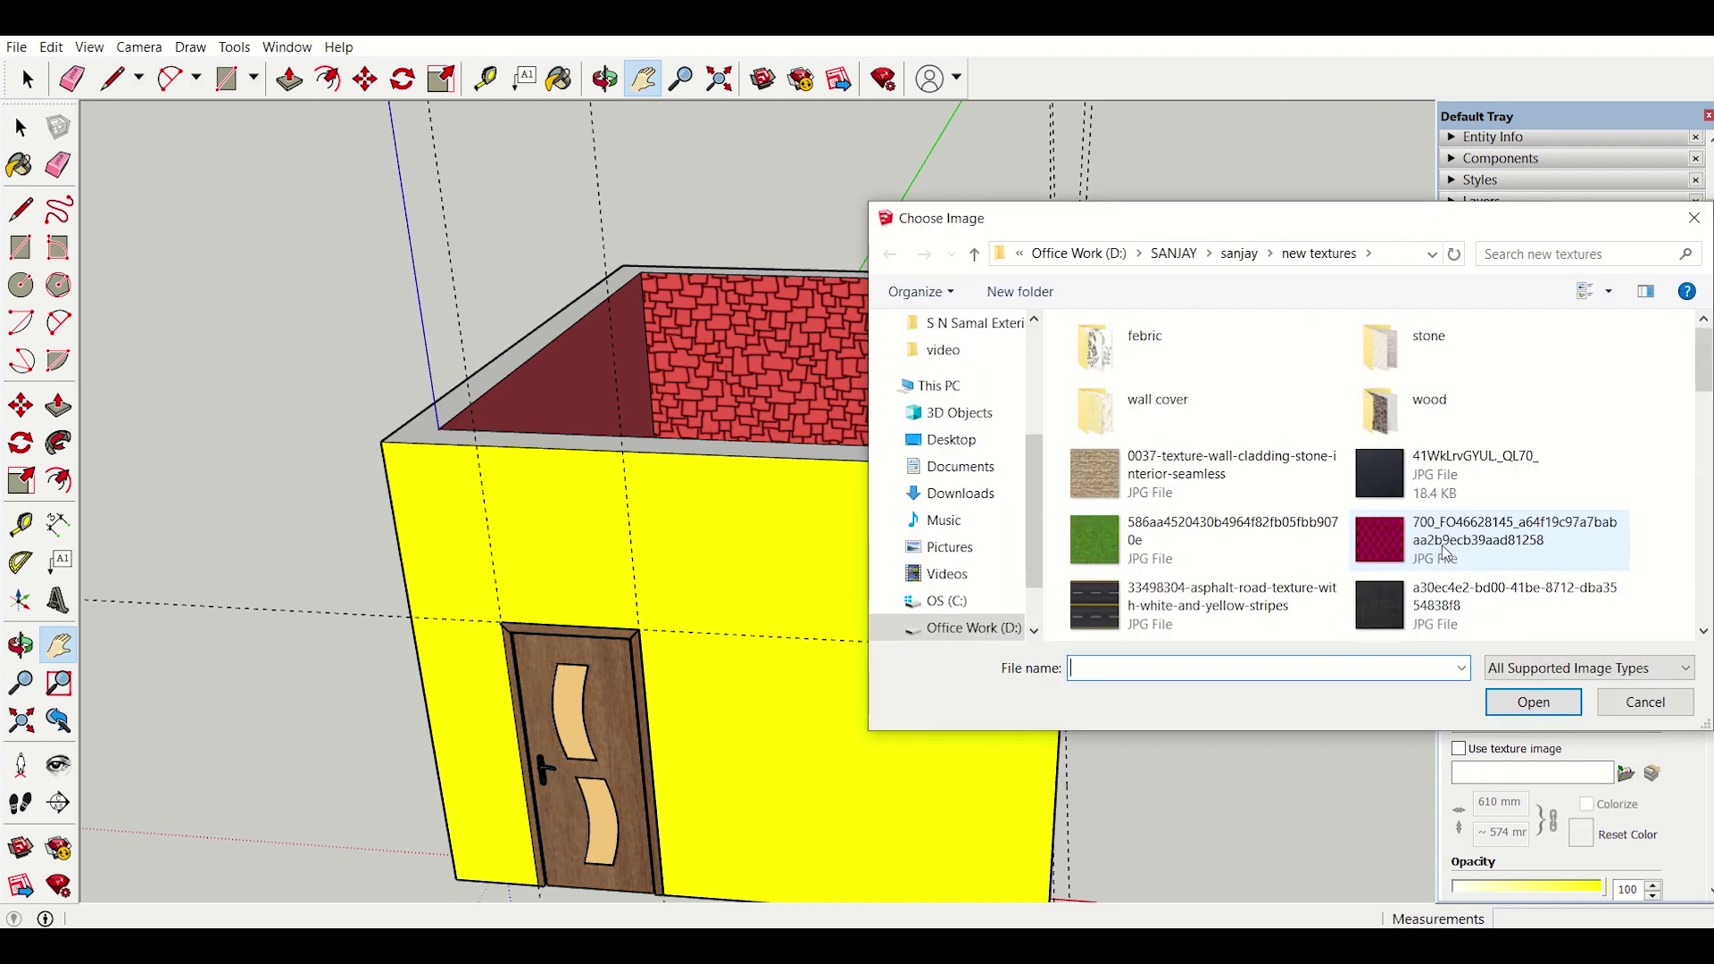
{"action": "left_click", "coordinate": [1464, 546]}
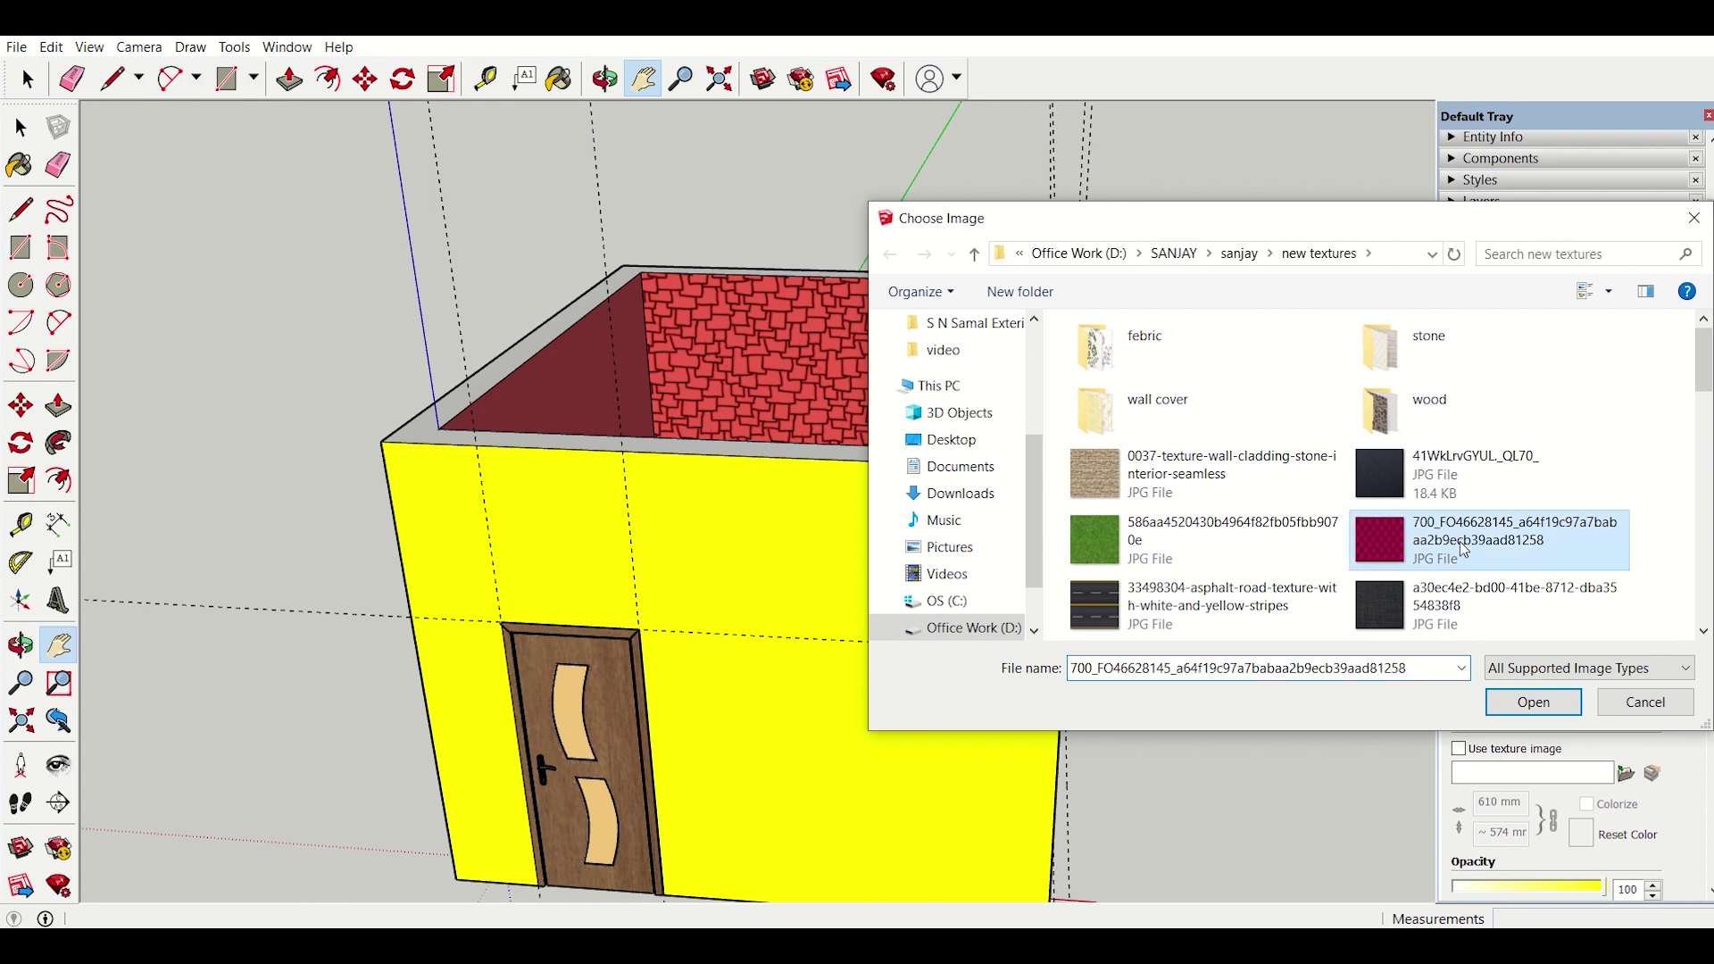
{"action": "left_click", "coordinate": [1553, 703]}
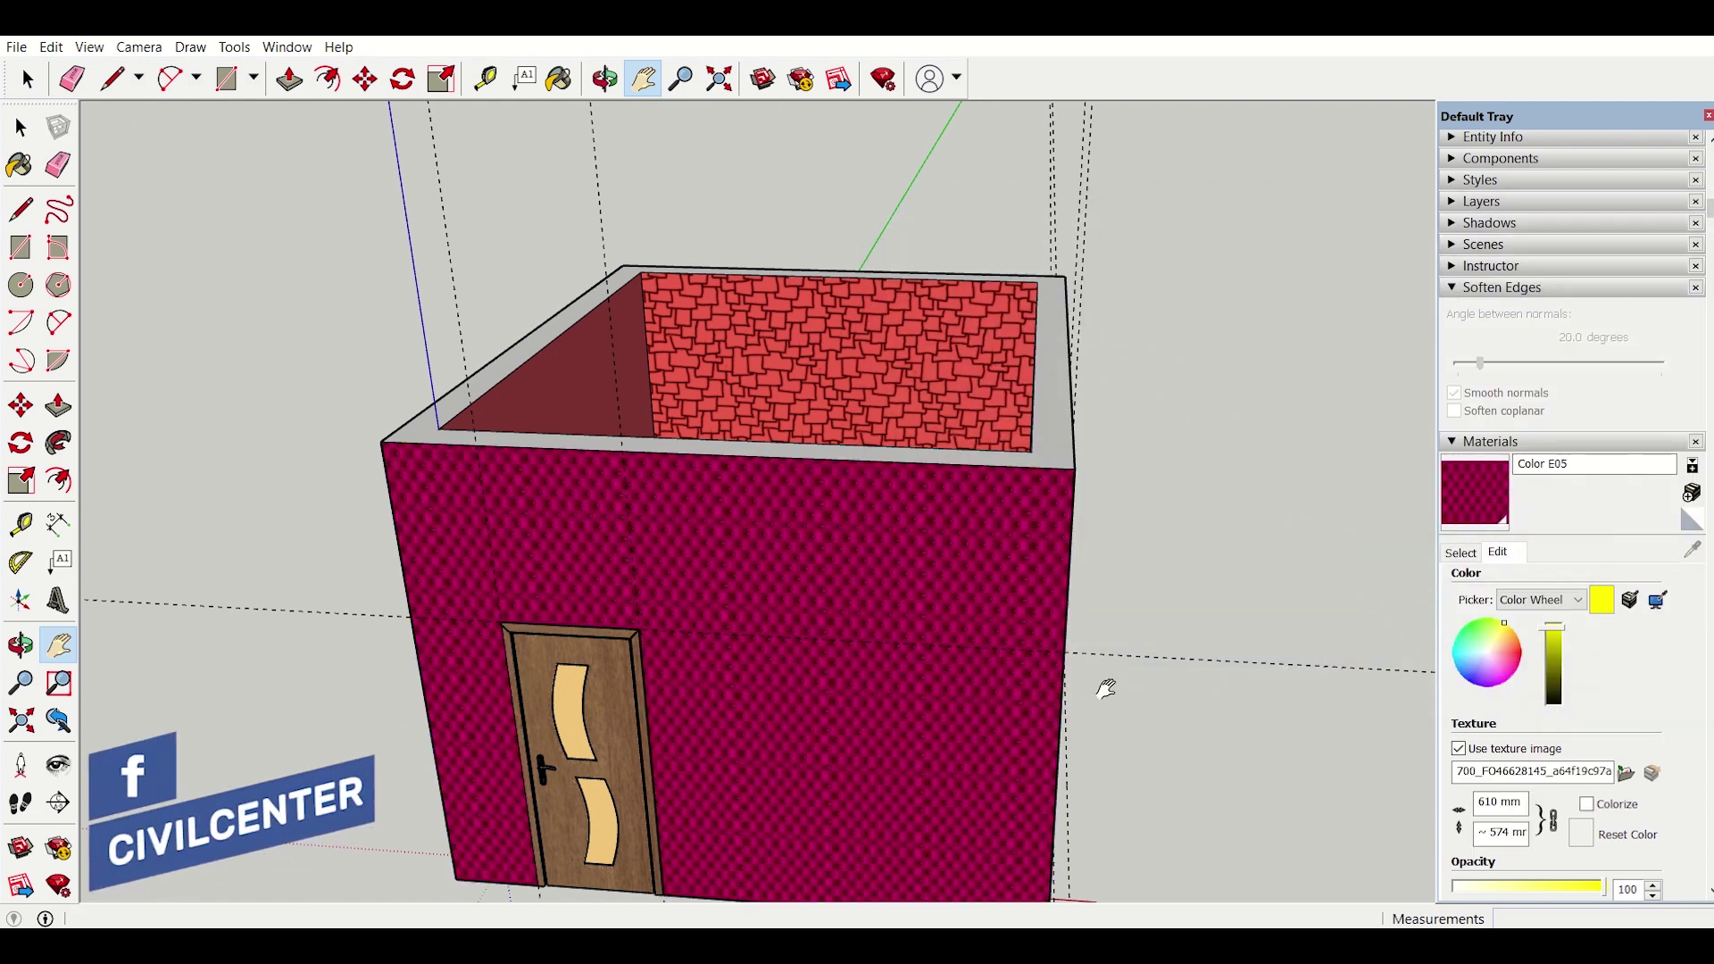
{"action": "middle_click_drag", "start_coordinate": [1223, 702], "coordinate": [1197, 601]}
{"action": "key", "text": "h"}
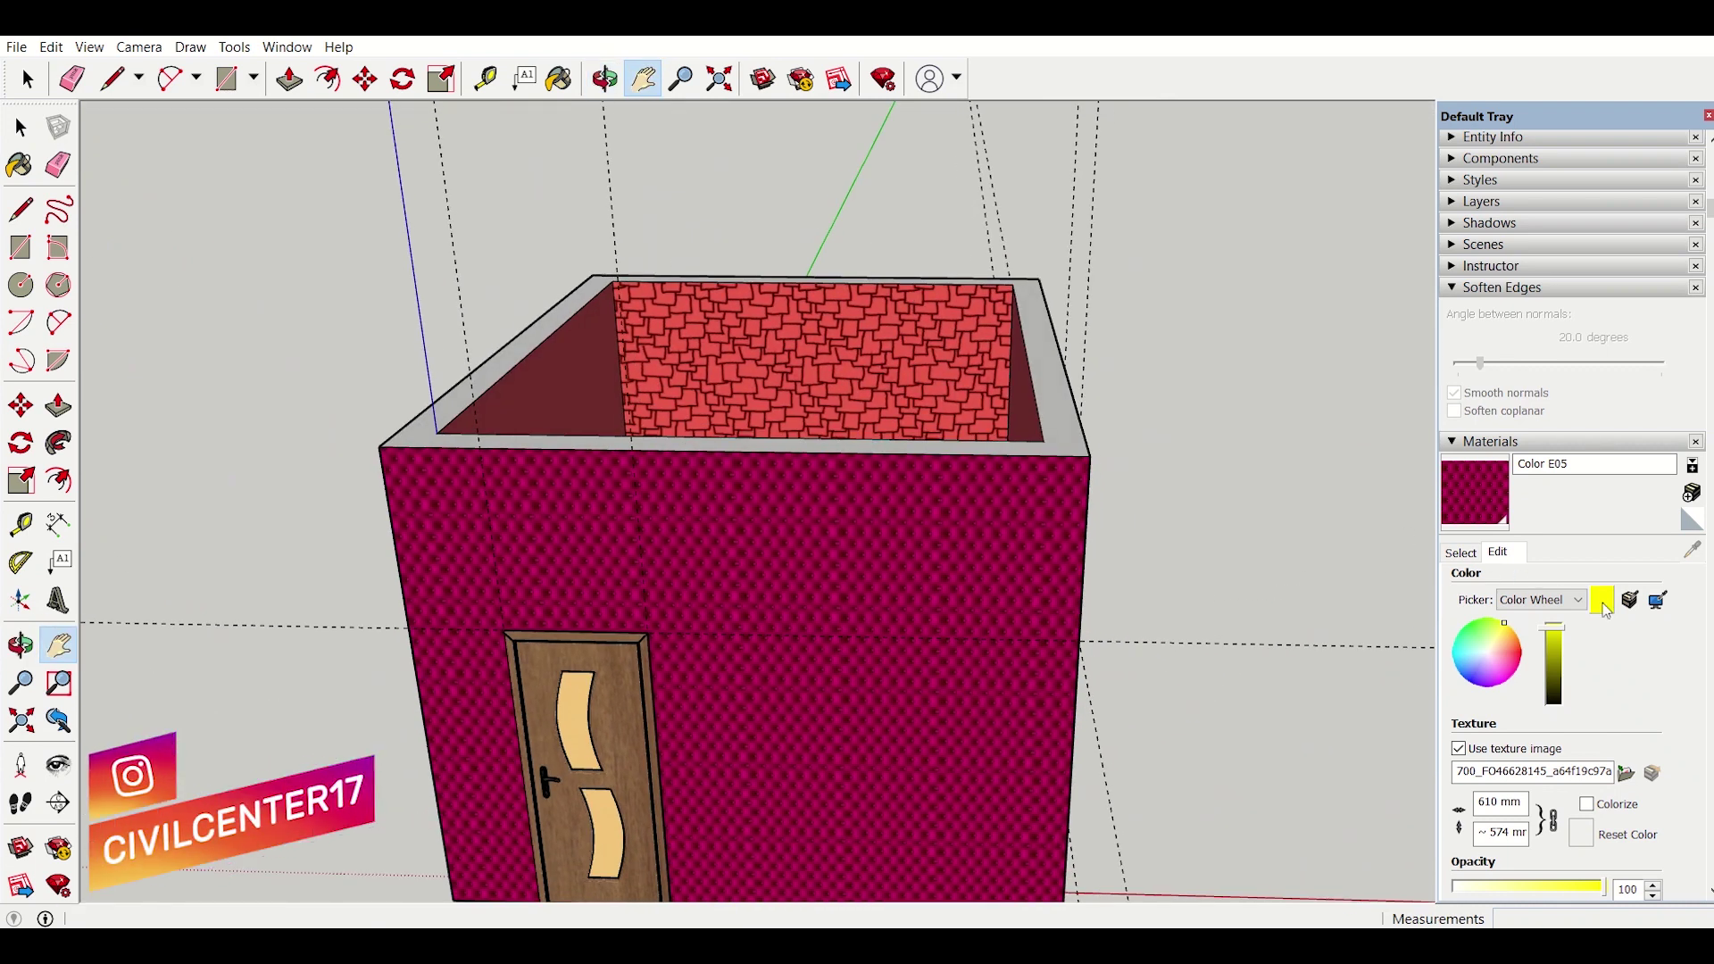
Step: Use the image marmoker-macro-bardiiglio-bianco-lappato-b from the TEXTURES 2019 WALL folder as the texture of the exterior walls' Color E05 material
{"action": "left_click", "coordinate": [1626, 773]}
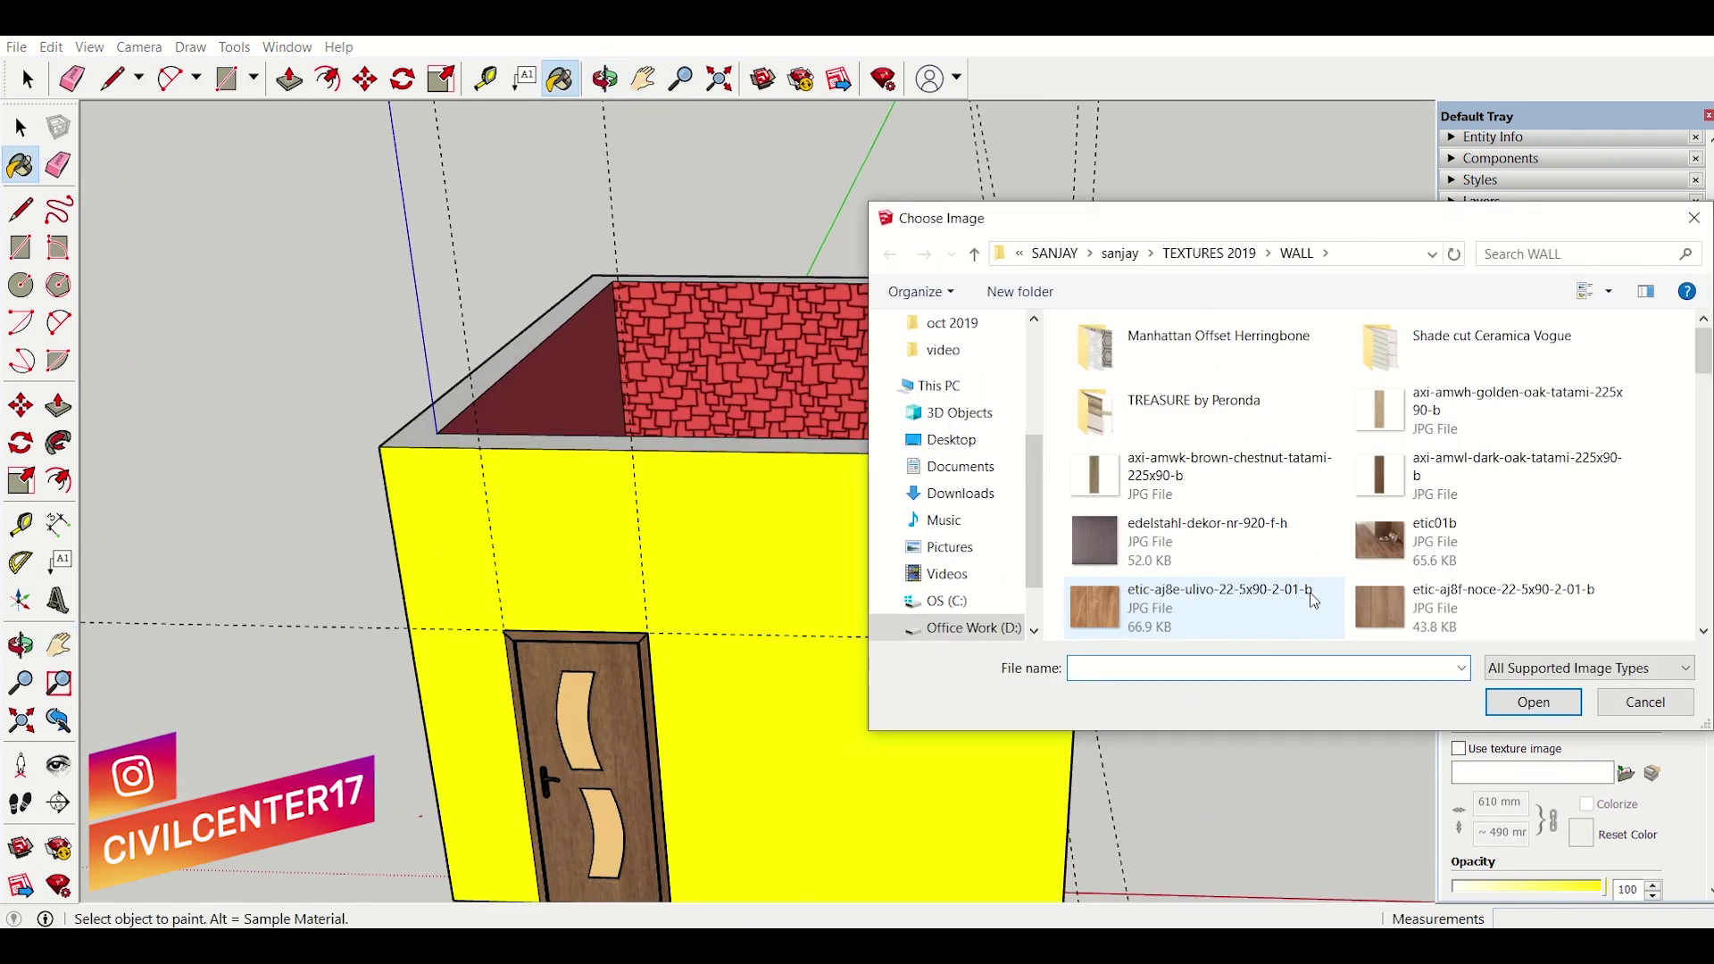
{"action": "scroll", "coordinate": [1339, 483], "scroll_direction": "up", "scroll_amount": 5}
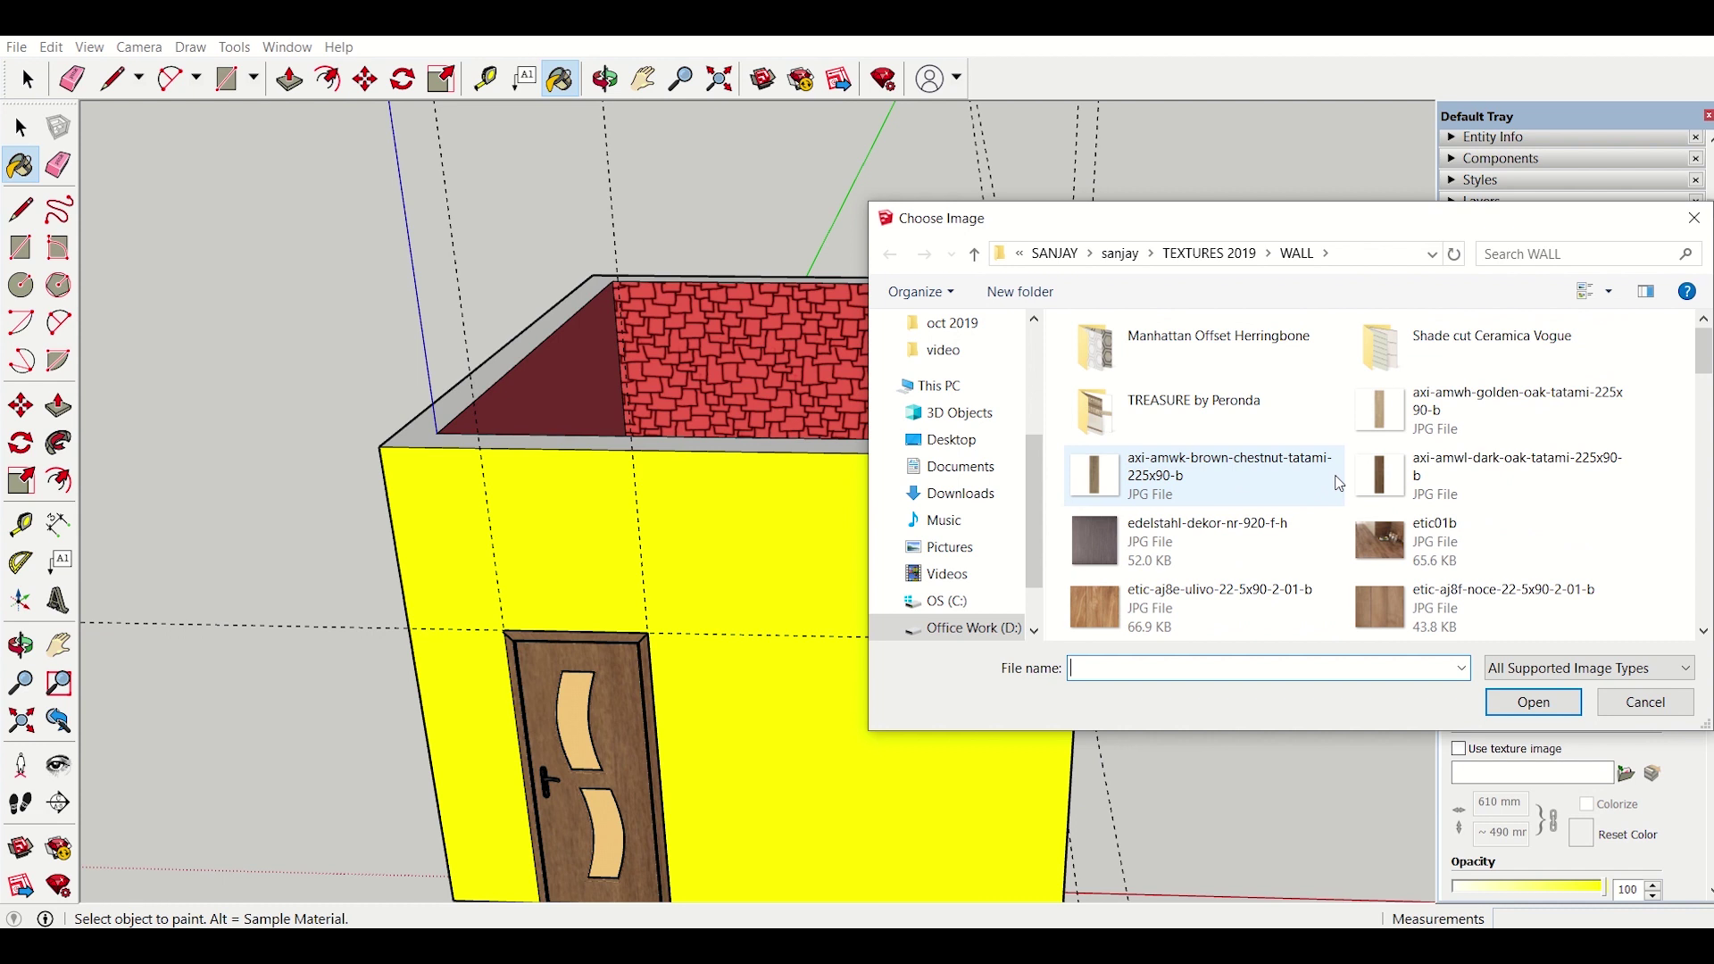
{"action": "scroll", "coordinate": [1383, 489], "scroll_direction": "down", "scroll_amount": 2}
{"action": "left_click", "coordinate": [1387, 485]}
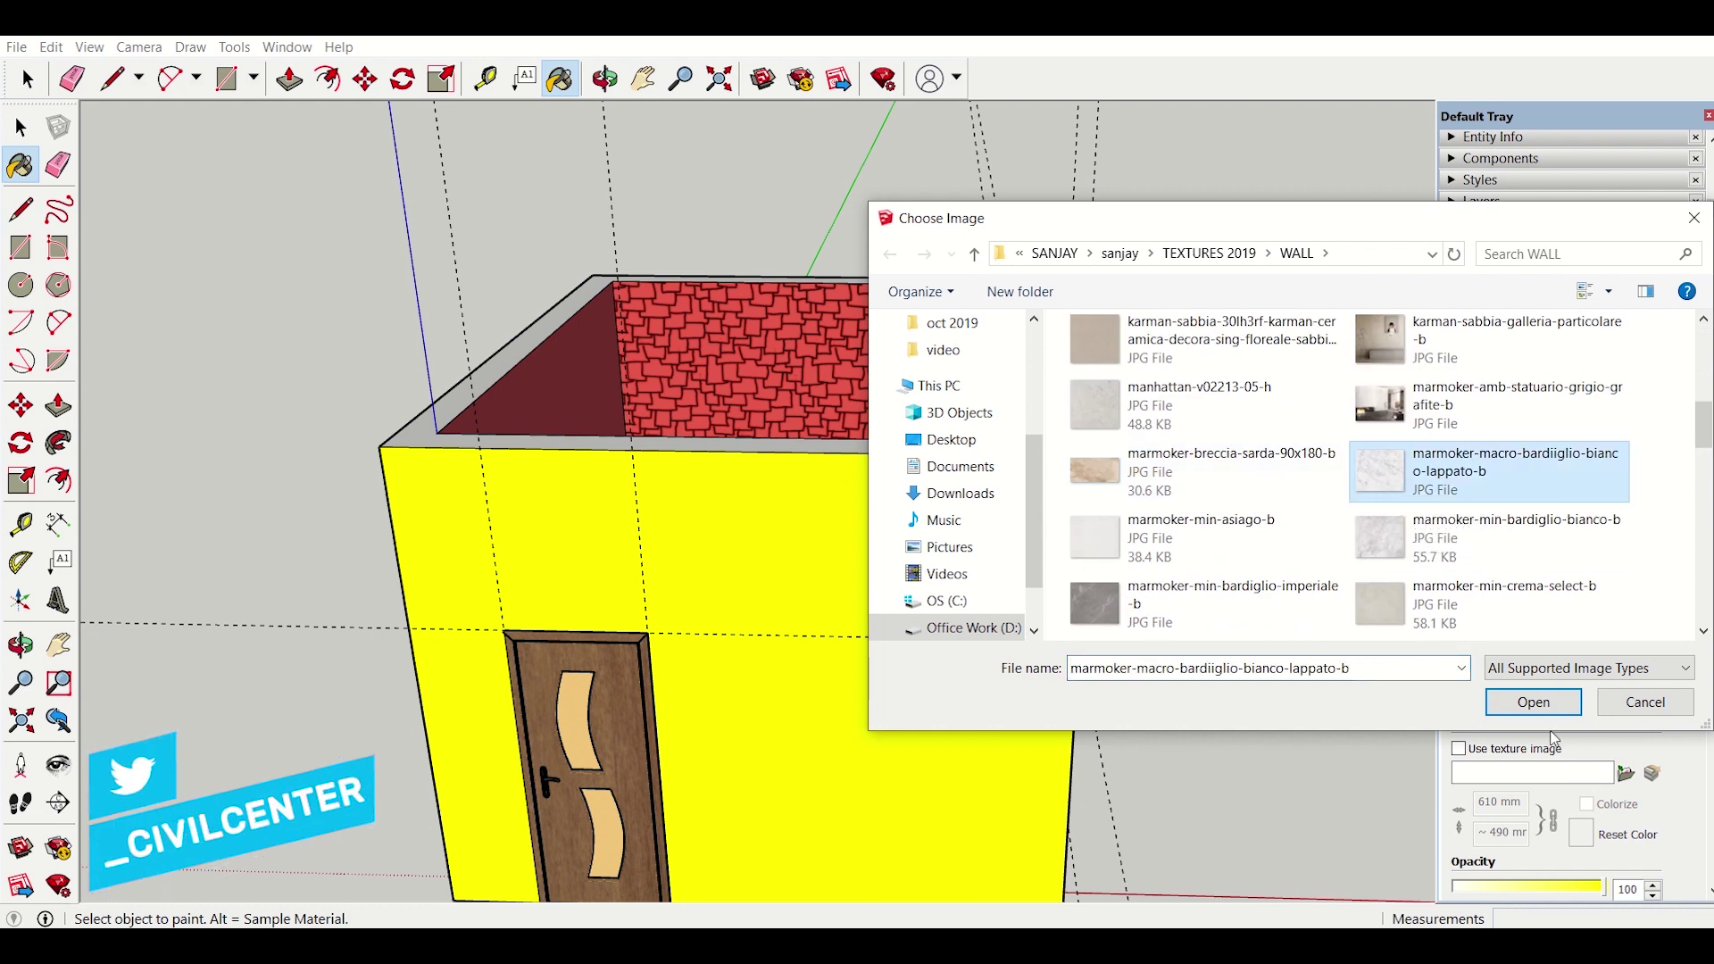
{"action": "left_click", "coordinate": [1545, 704]}
{"action": "mouse_move", "coordinate": [1143, 787]}
{"action": "middle_mouse_down"}
{"action": "mouse_move", "coordinate": [654, 738]}
{"action": "mouse_move", "coordinate": [865, 635]}
{"action": "mouse_move", "coordinate": [766, 646]}
{"action": "mouse_move", "coordinate": [1003, 585]}
{"action": "mouse_move", "coordinate": [834, 650]}
{"action": "mouse_move", "coordinate": [319, 183]}
{"action": "middle_mouse_up"}
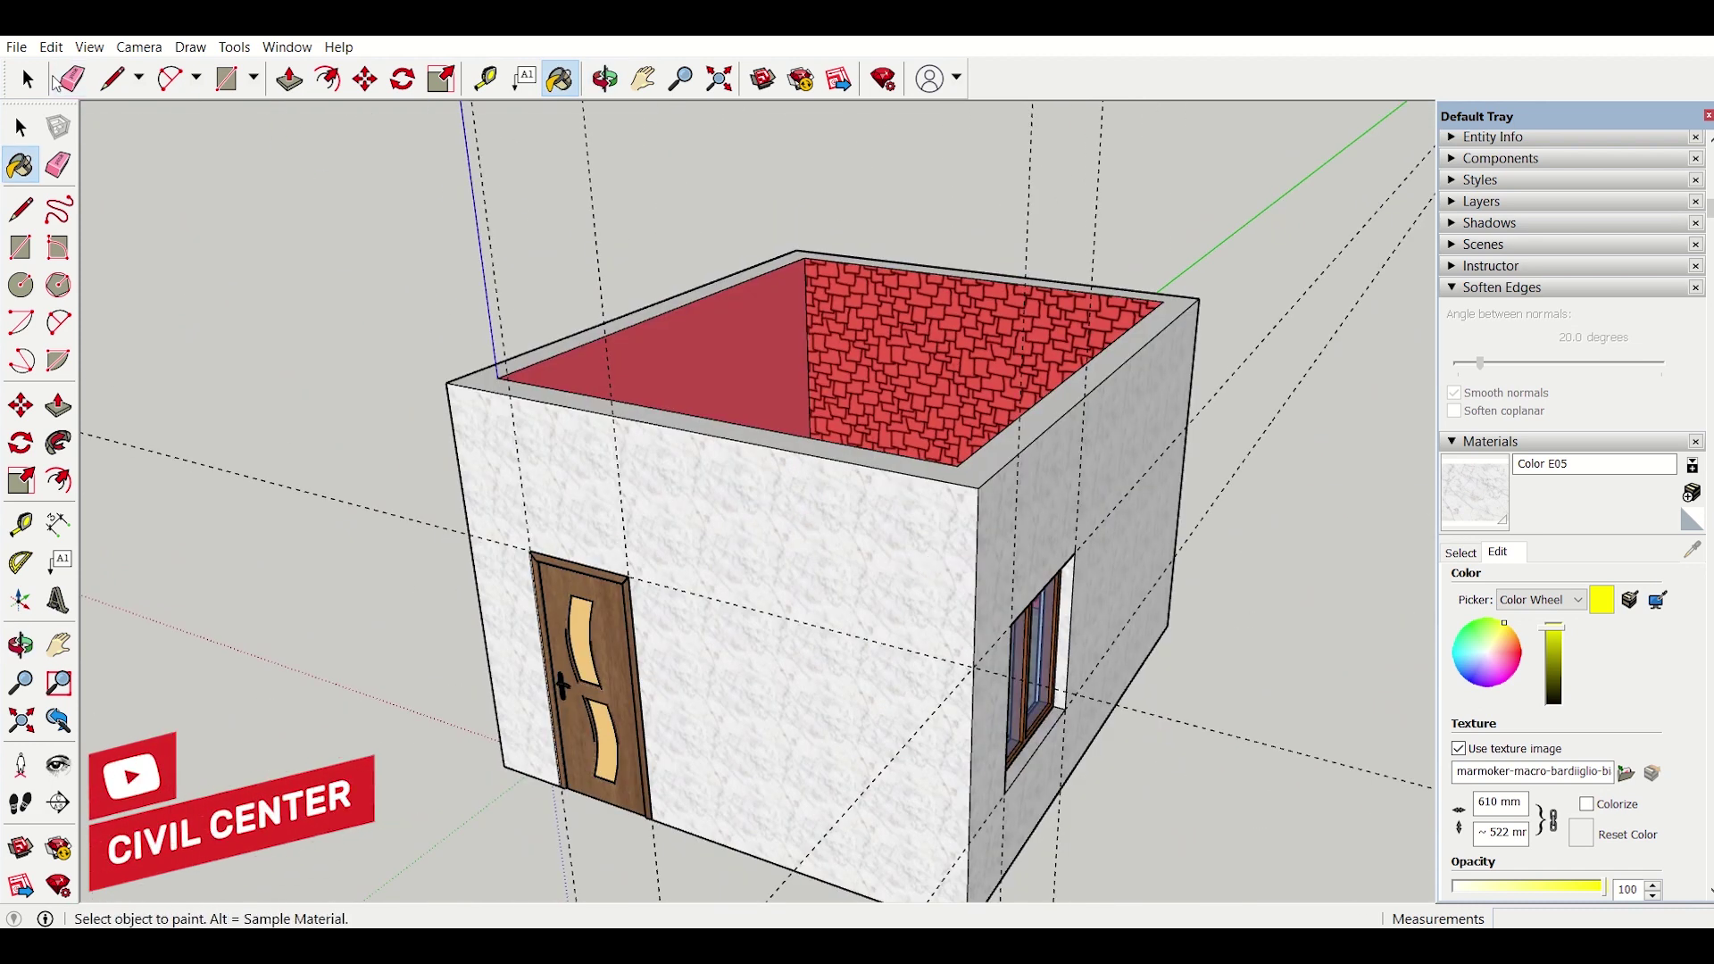
Step: Unhide the room's hidden roof face and inspect the closed, textured building from the door side
{"action": "left_click", "coordinate": [51, 46]}
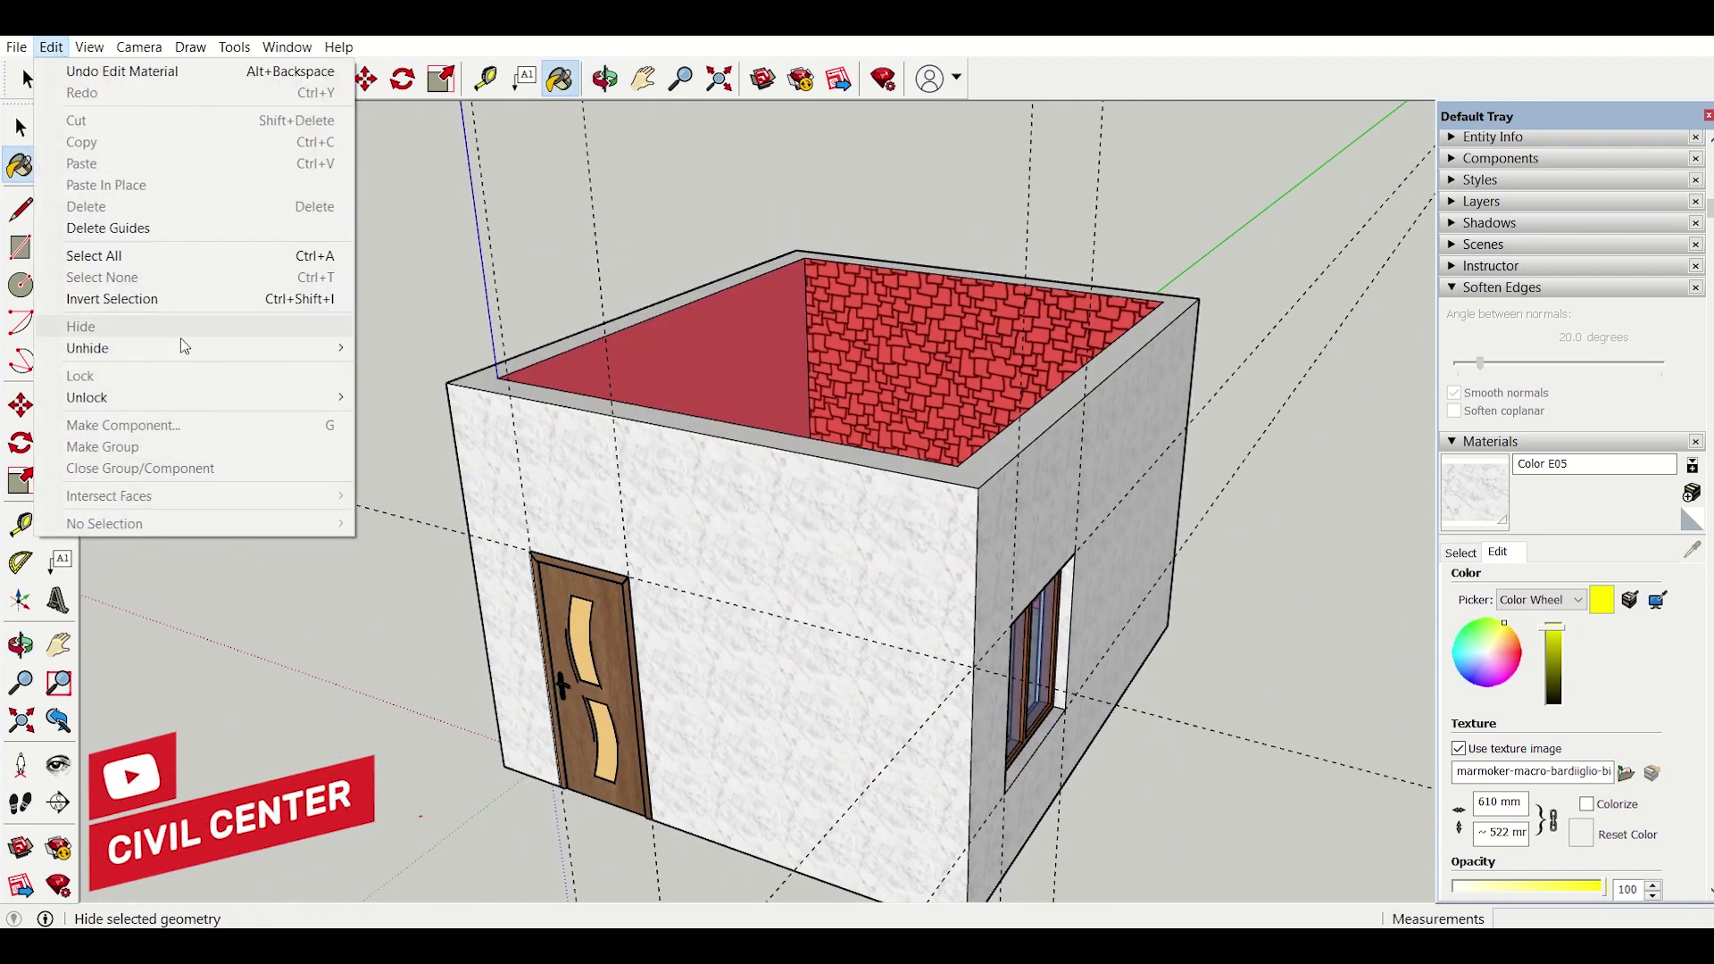
{"action": "mouse_move", "coordinate": [184, 348]}
{"action": "left_click", "coordinate": [444, 371]}
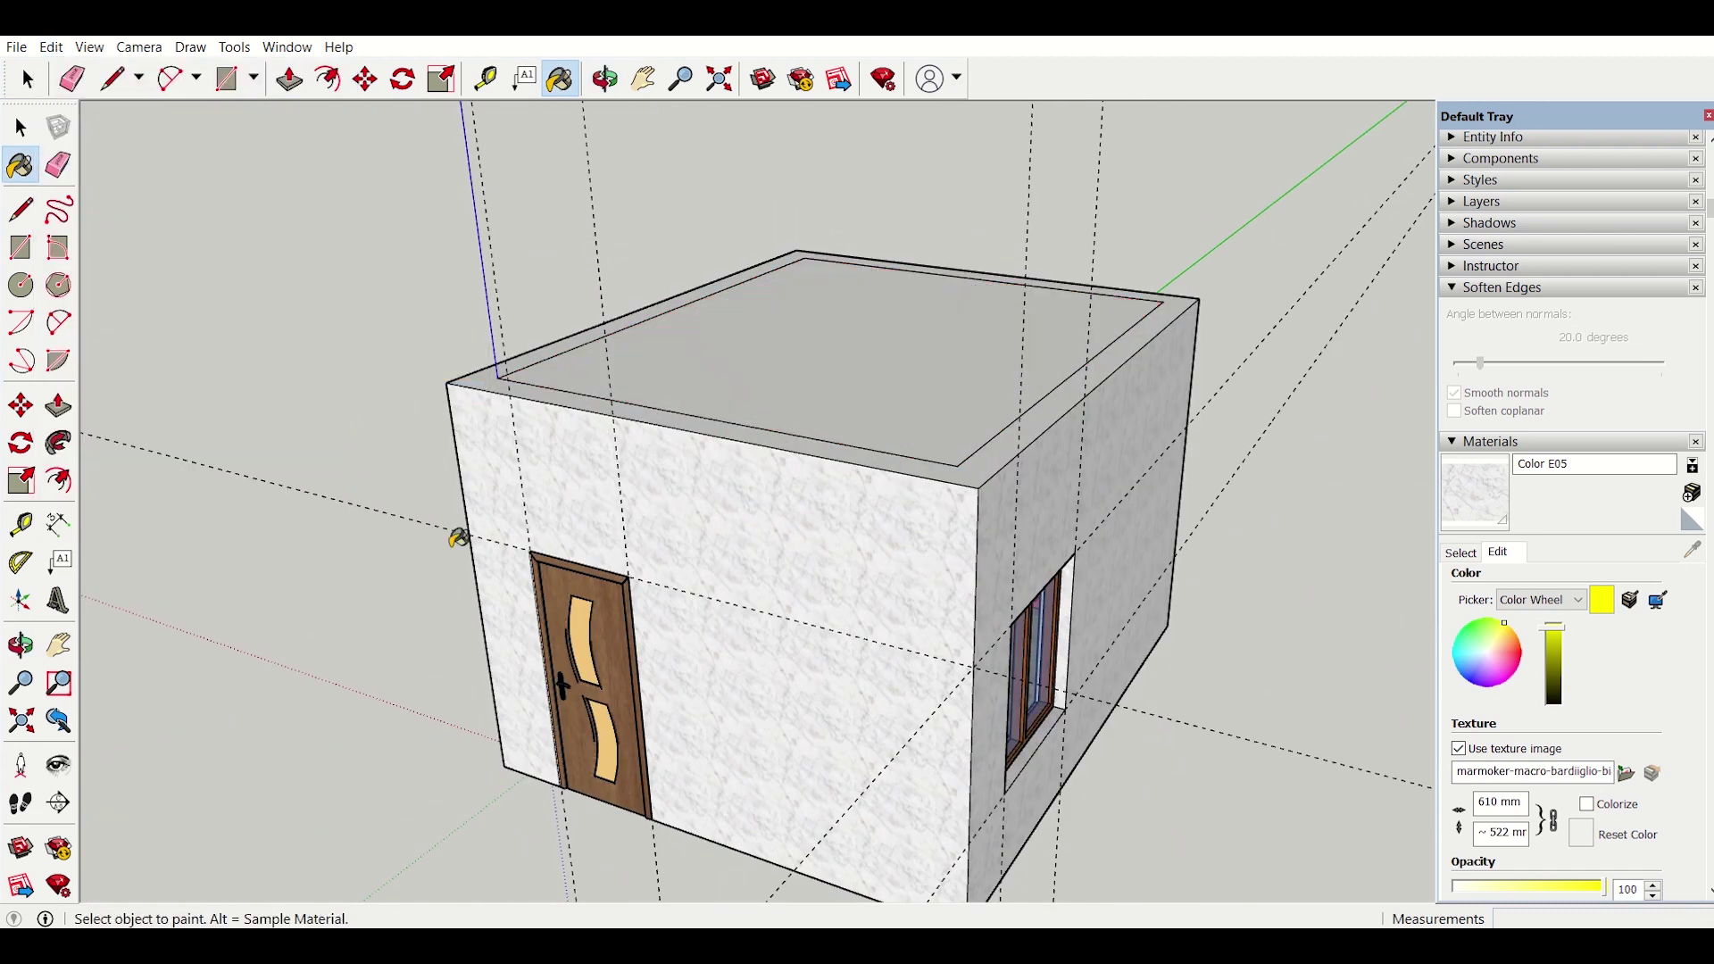
{"action": "middle_click_drag", "start_coordinate": [458, 539], "coordinate": [804, 384]}
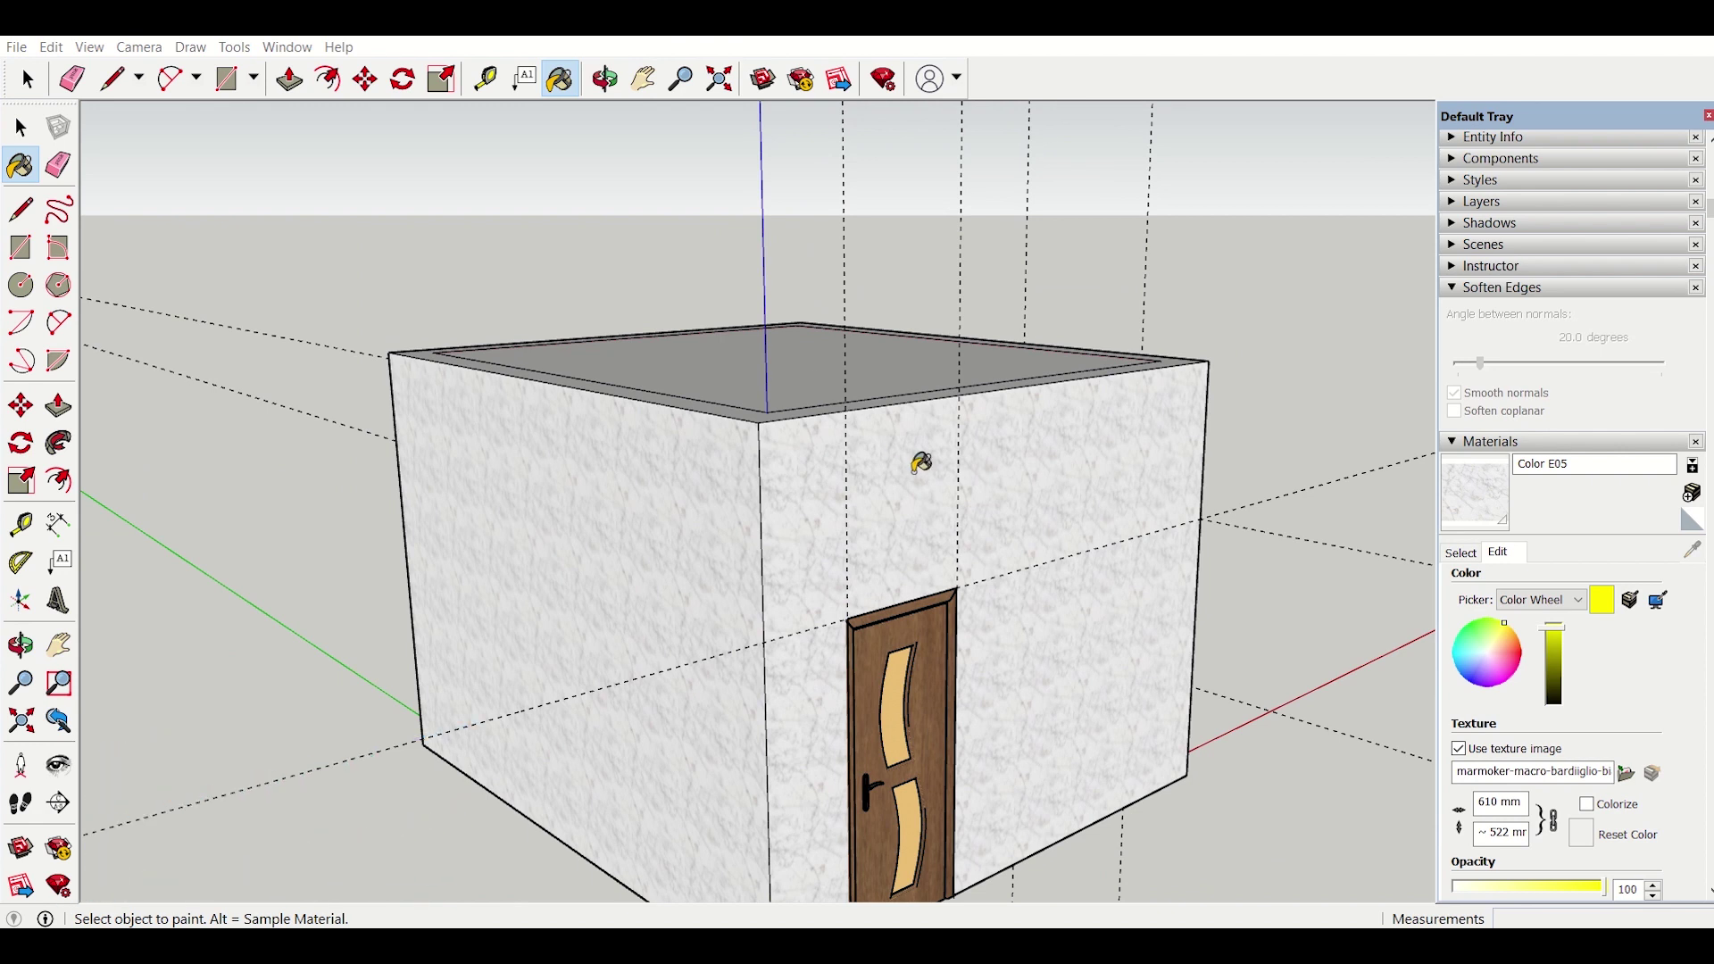
{"action": "mouse_move", "coordinate": [921, 464]}
{"action": "middle_mouse_down"}
{"action": "mouse_move", "coordinate": [517, 490]}
{"action": "mouse_move", "coordinate": [1014, 562]}
{"action": "mouse_move", "coordinate": [567, 606]}
{"action": "mouse_move", "coordinate": [670, 539]}
{"action": "mouse_move", "coordinate": [727, 571]}
{"action": "mouse_move", "coordinate": [814, 554]}
{"action": "mouse_move", "coordinate": [952, 565]}
{"action": "mouse_move", "coordinate": [769, 544]}
{"action": "middle_mouse_up"}
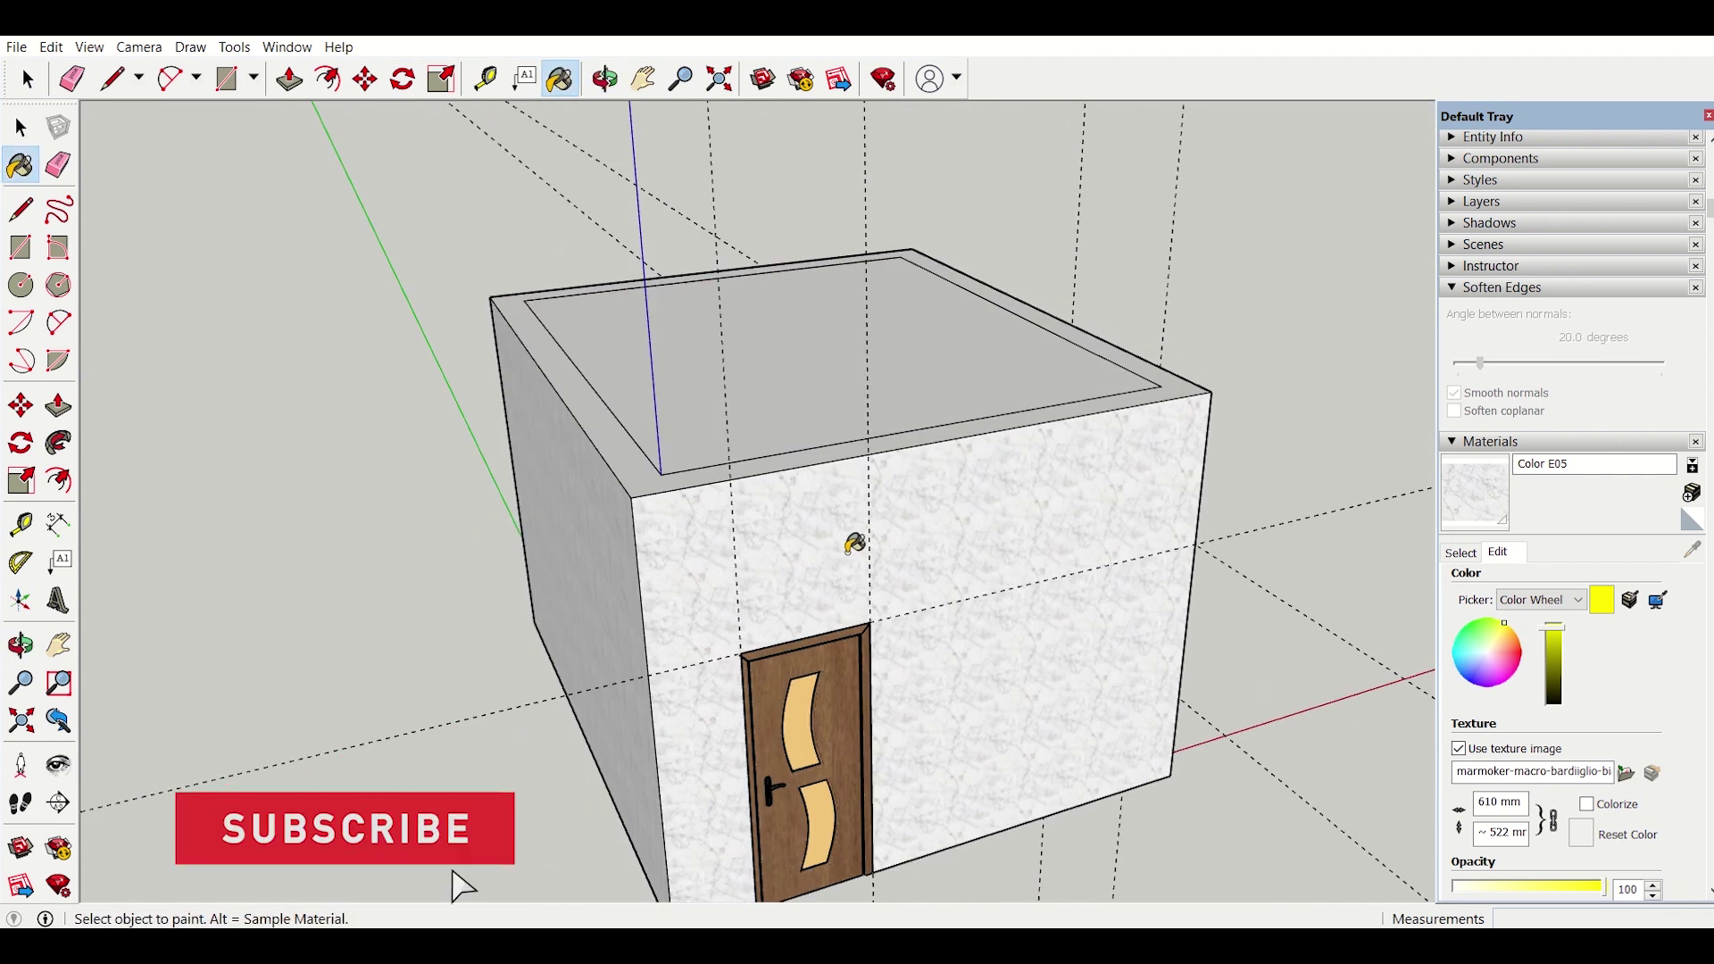